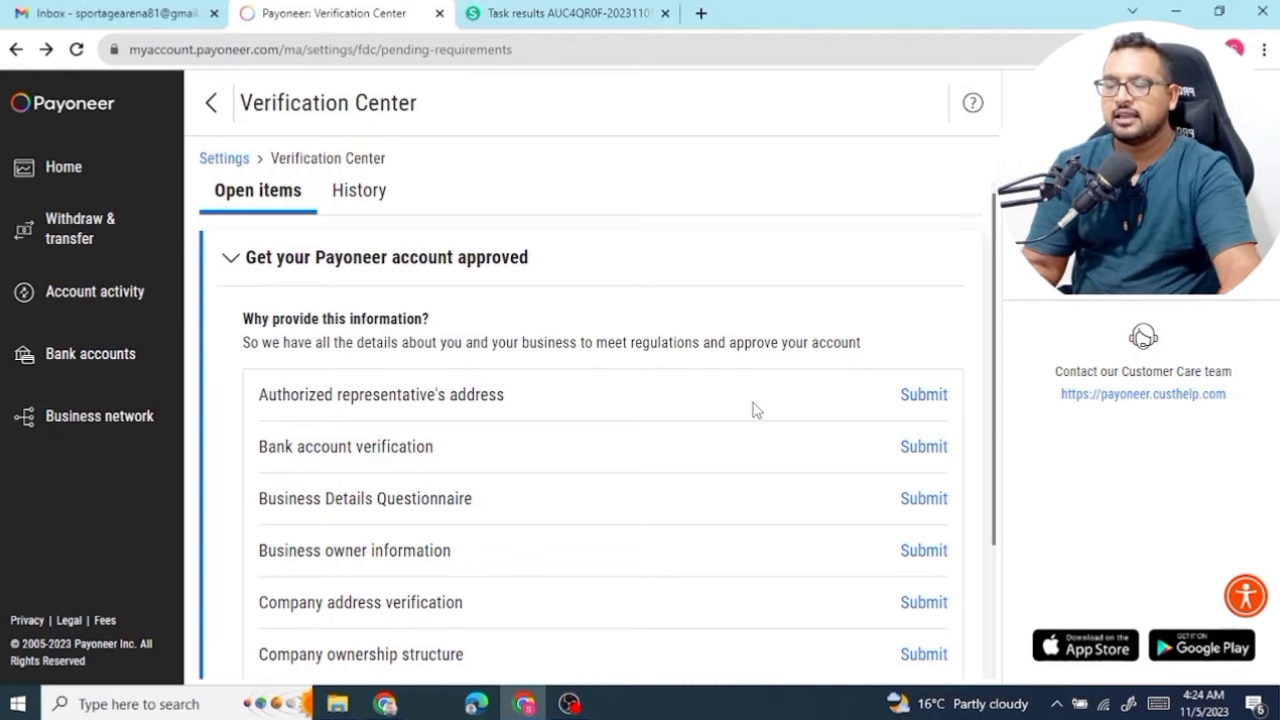
Open the Authorized representative's address item and go through its street and additional address fields
scroll(755, 410, "down", 1)
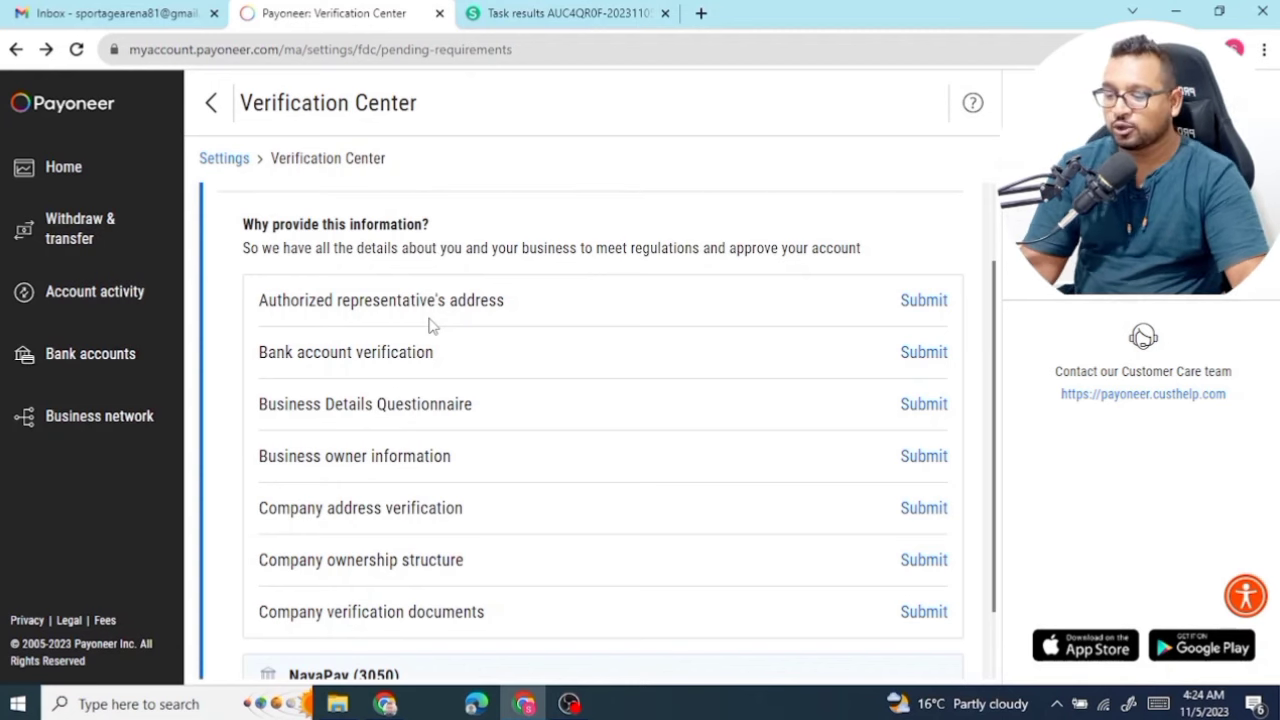
left_click(916, 311)
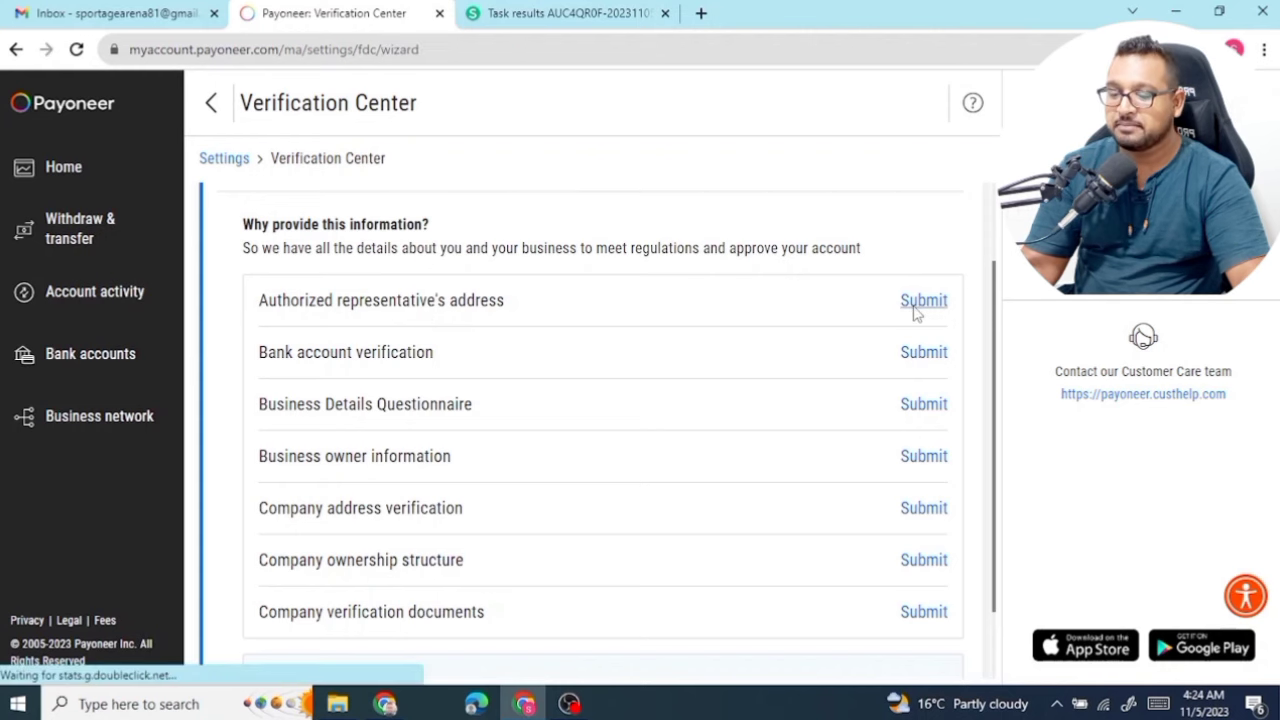
scroll(823, 434, "down", 2)
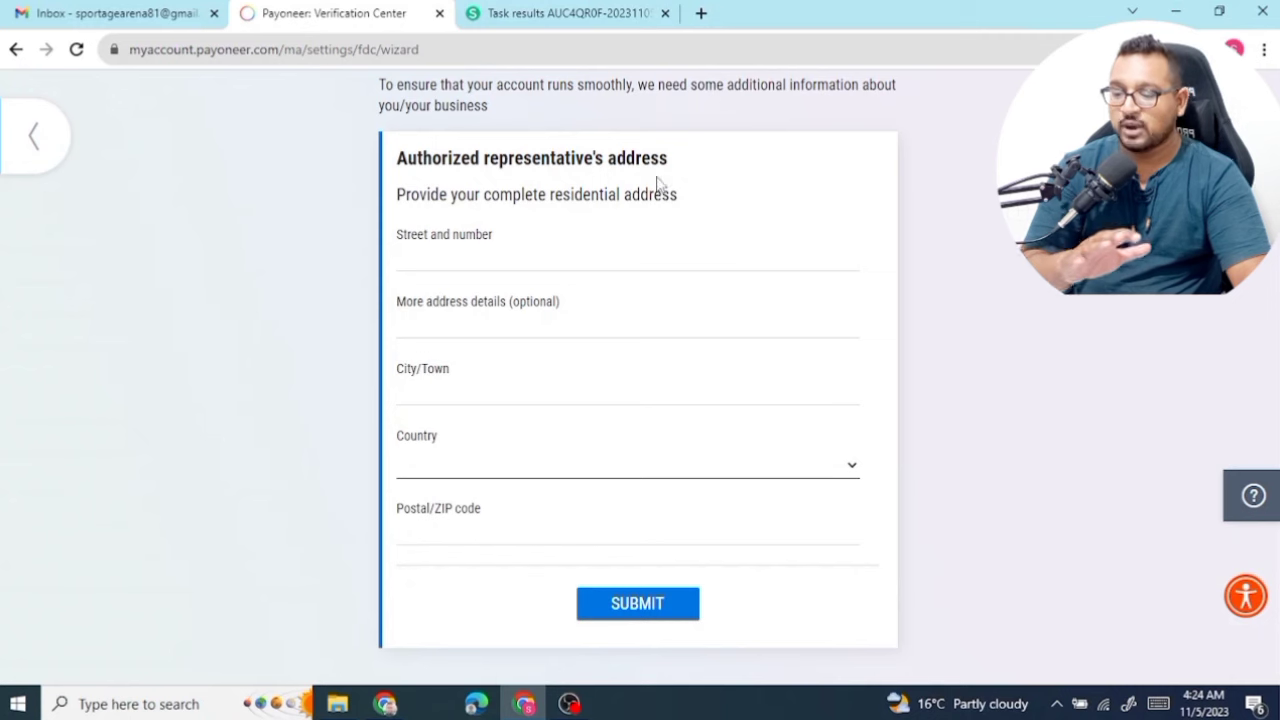
left_click(427, 264)
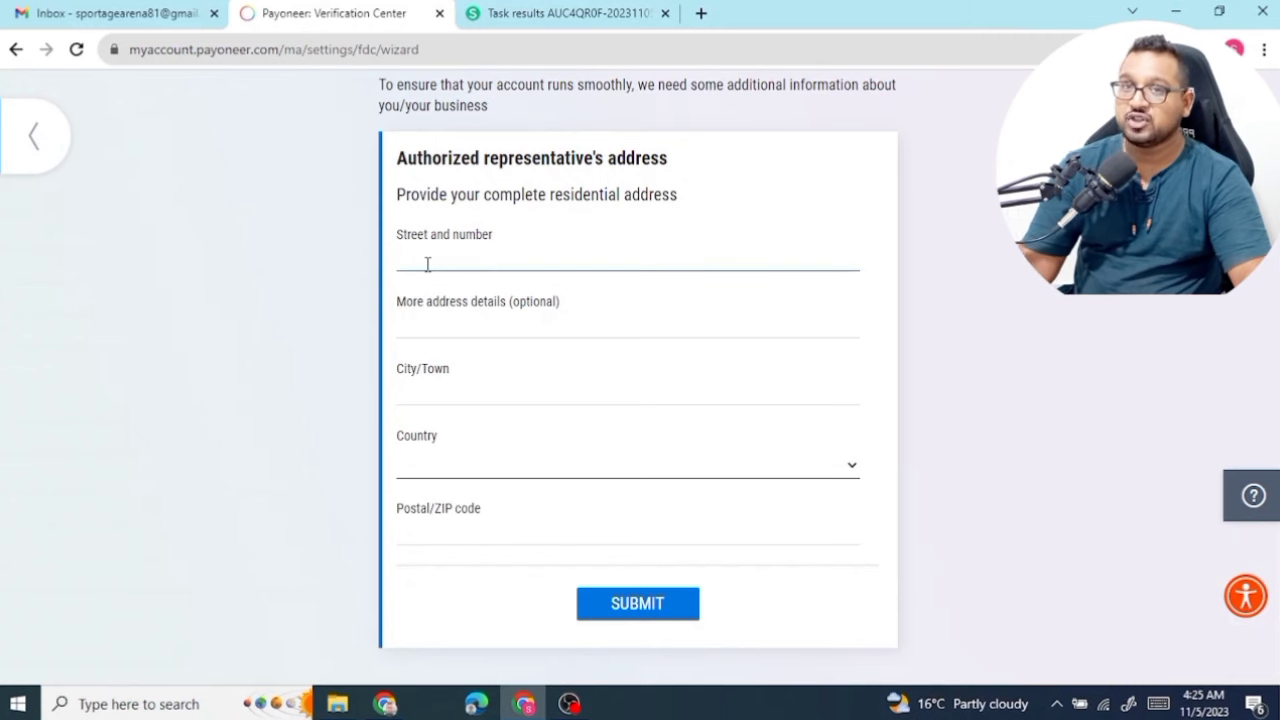
left_click(472, 323)
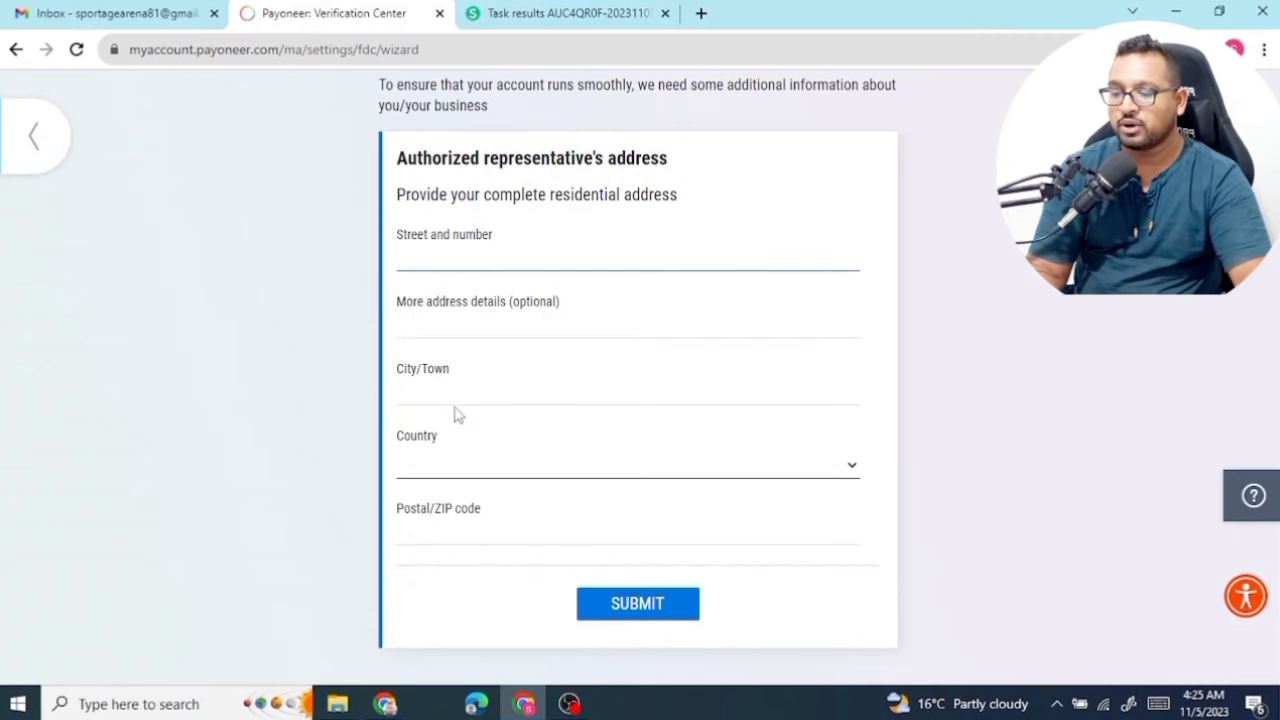
Try "pak" and "United" as searches in the Country list of the address form, clearing each entry
left_click(528, 478)
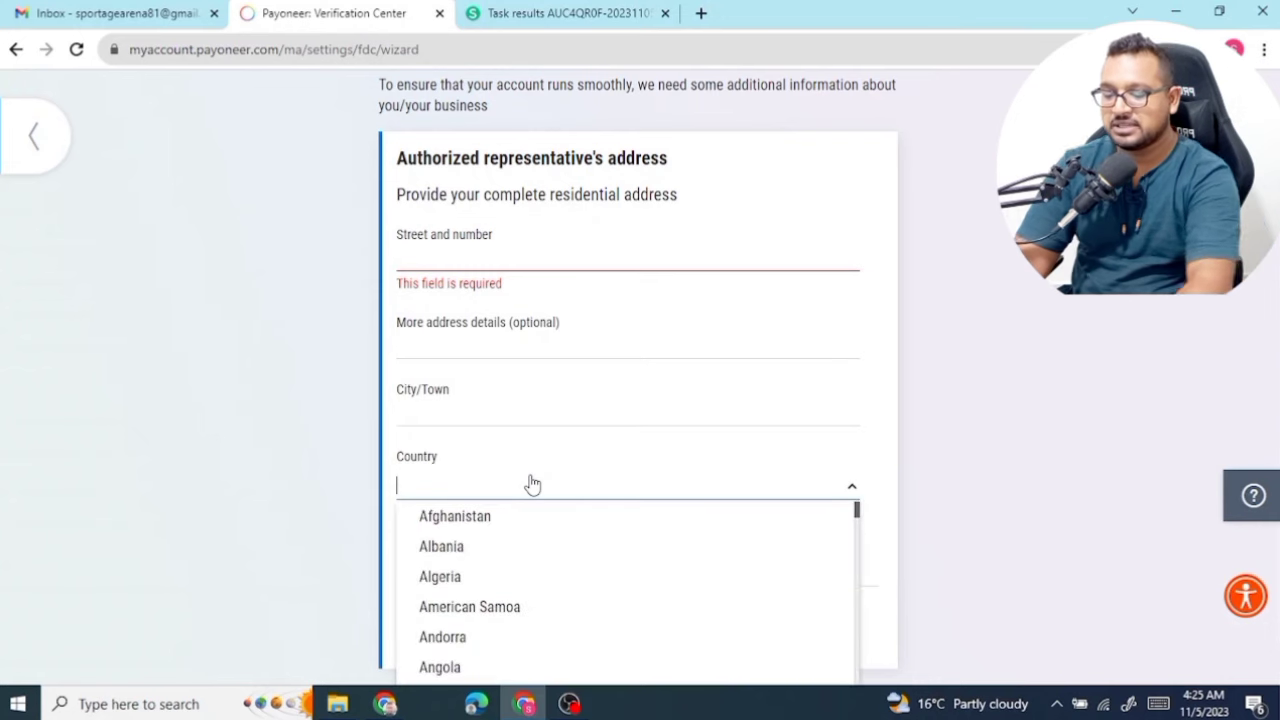
type("pak")
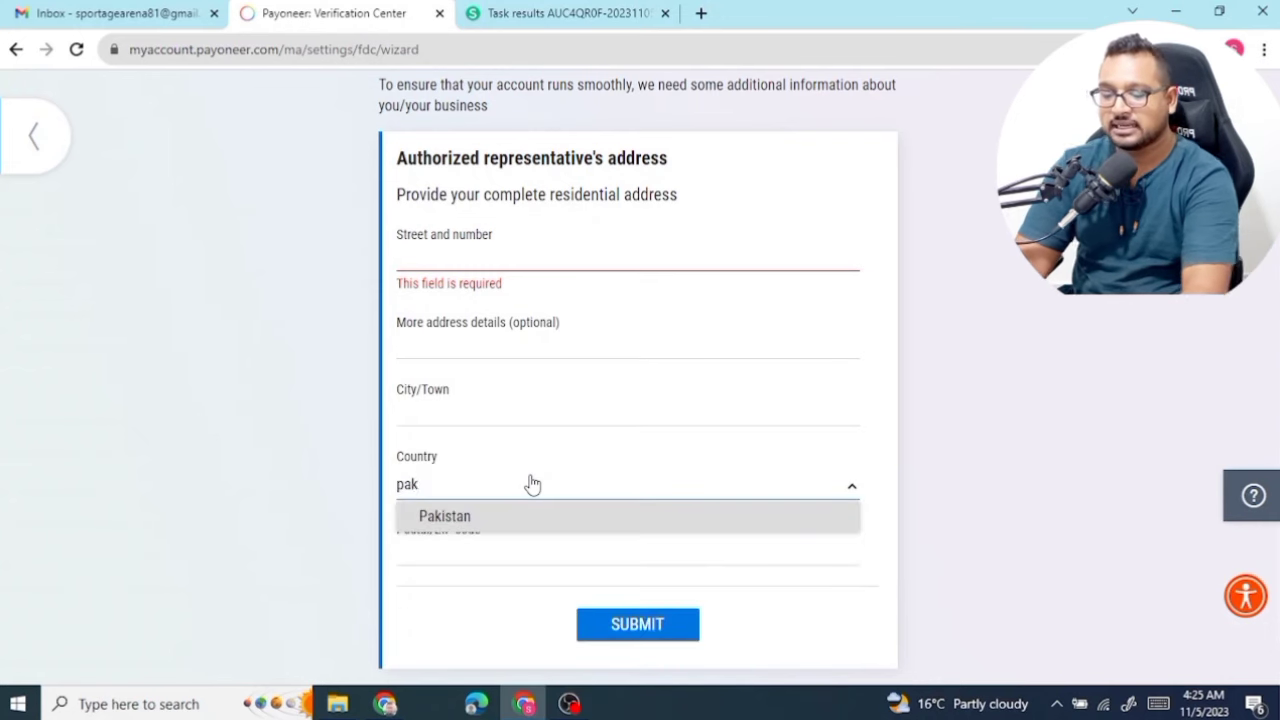
key("BackSpace")
key("BackSpace")
key("BackSpace")
type("United")
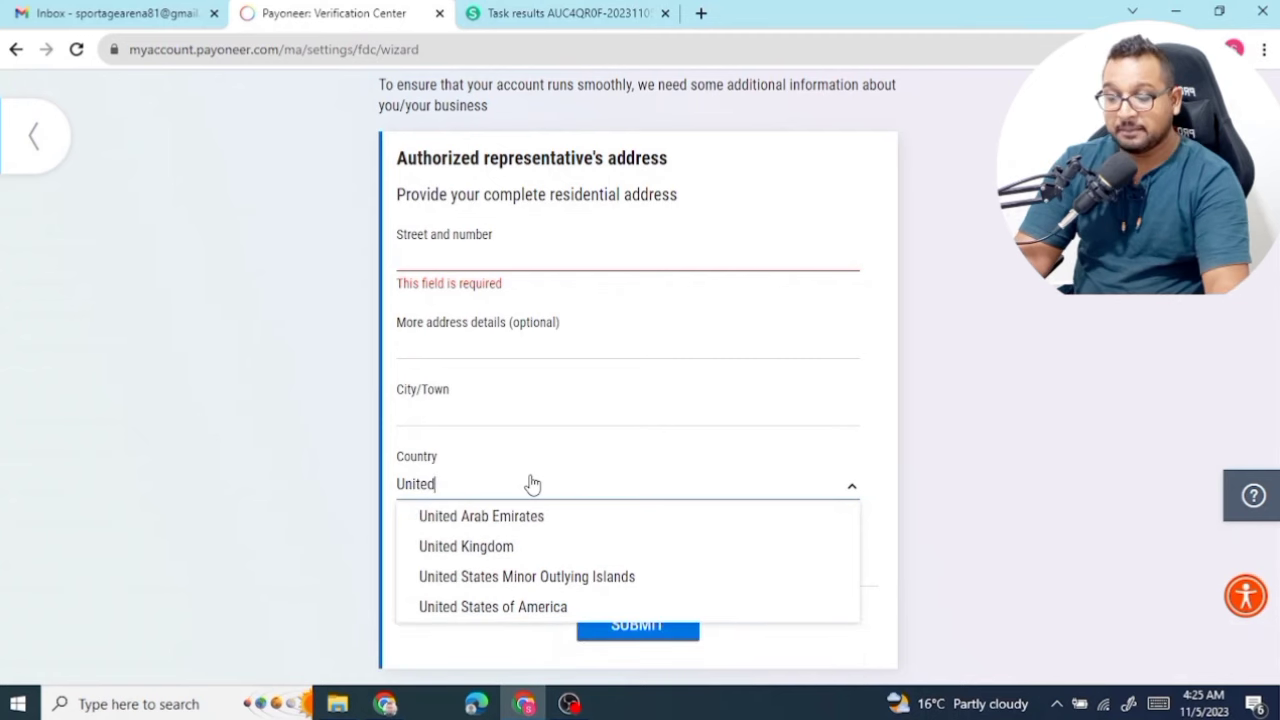
key("BackSpace")
key("BackSpace")
key("BackSpace")
key("BackSpace")
key("BackSpace")
key("BackSpace")
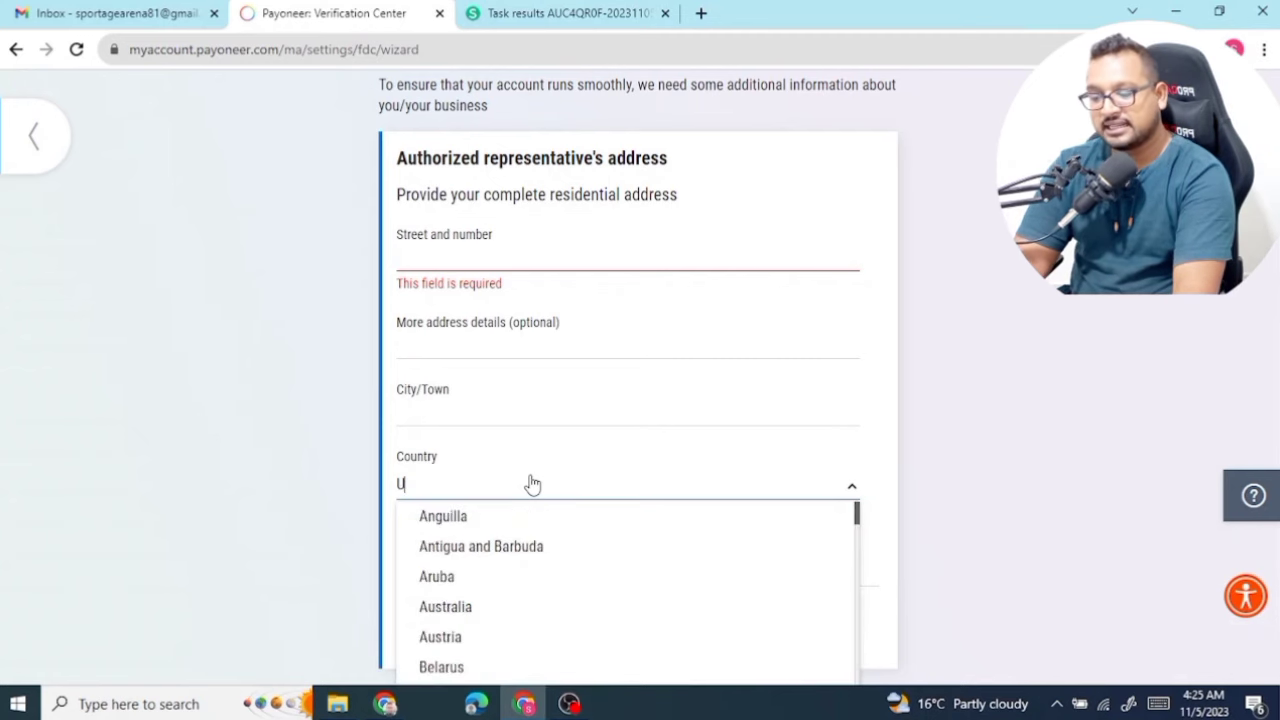
Try "Malay" as a Country search, clear it, and return to the open verification items without submitting the address
type("Malay")
key("BackSpace")
type("lay")
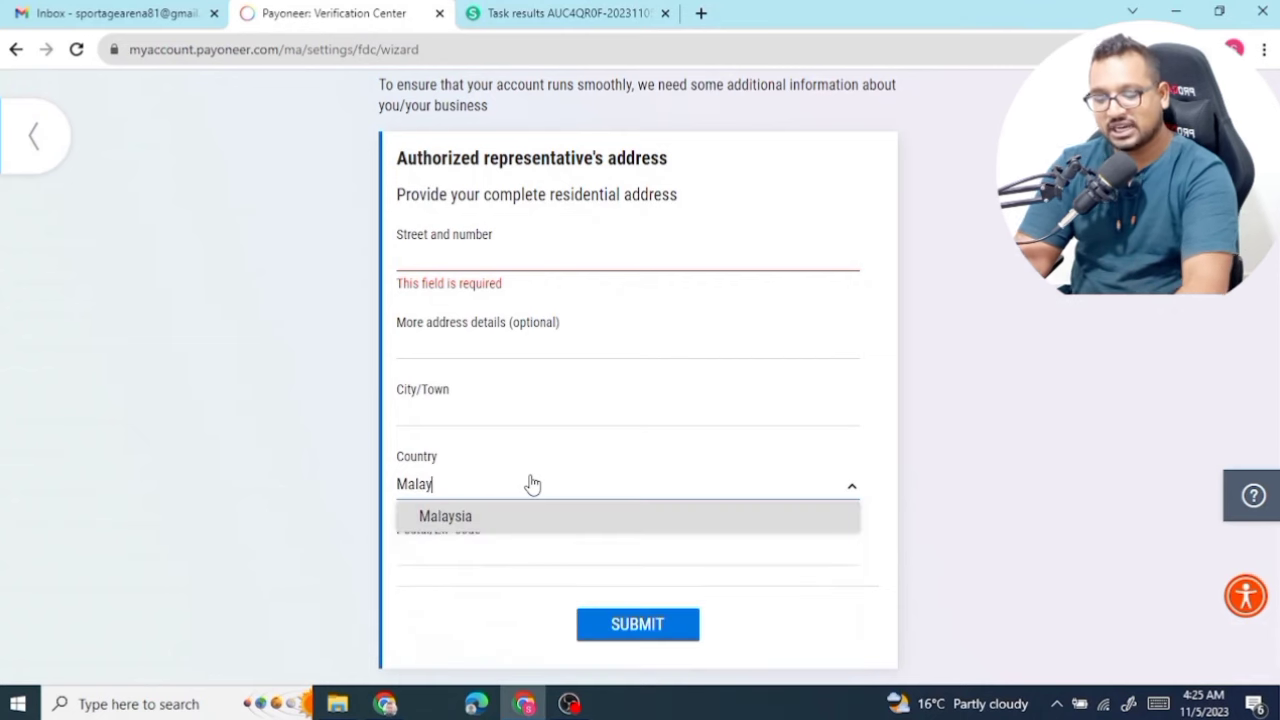
key("BackSpace")
key("BackSpace")
key("BackSpace")
key("BackSpace")
key("BackSpace")
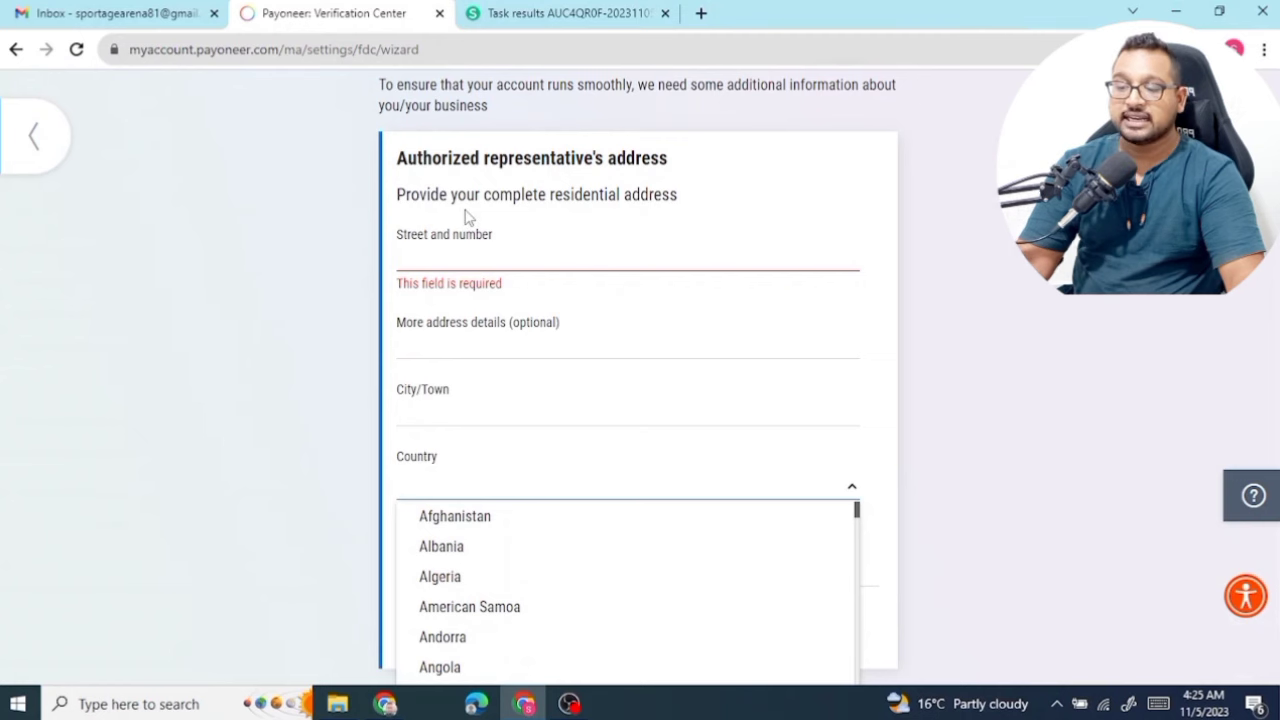
left_click(42, 140)
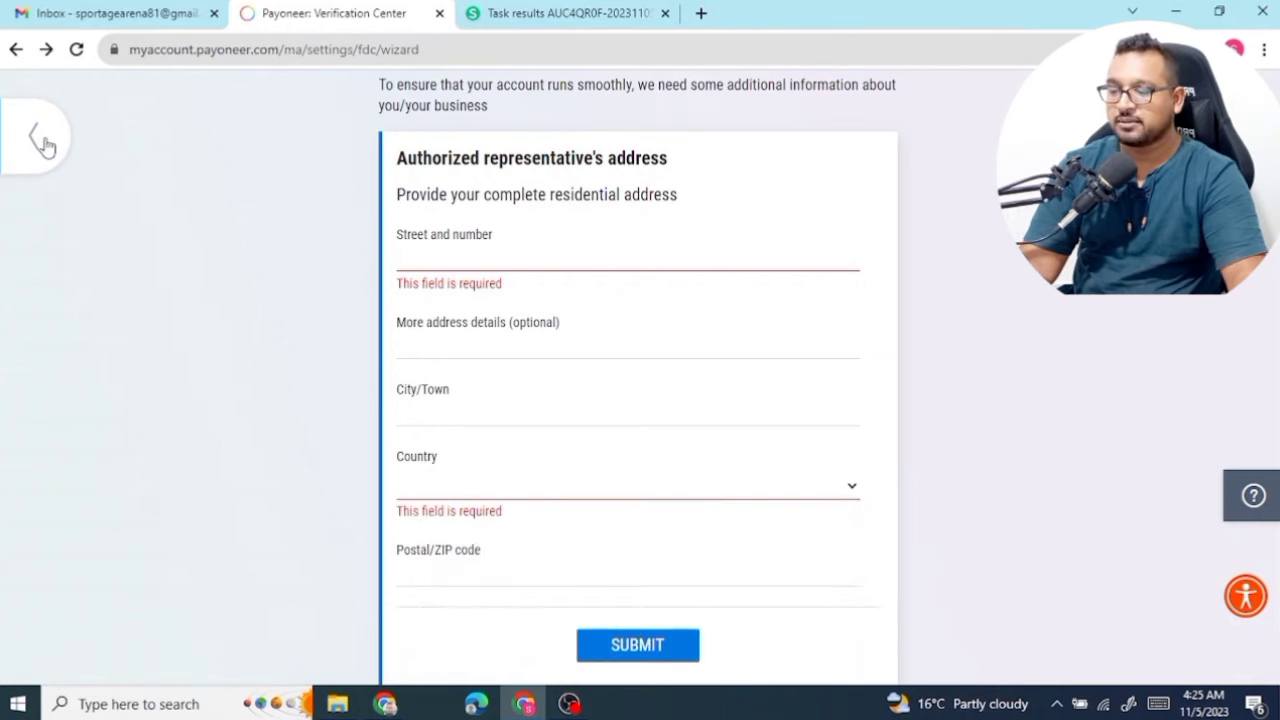
Open the general Bank account verification item to read its bank statement requirements, and return to the open items
scroll(723, 437, "down", 2)
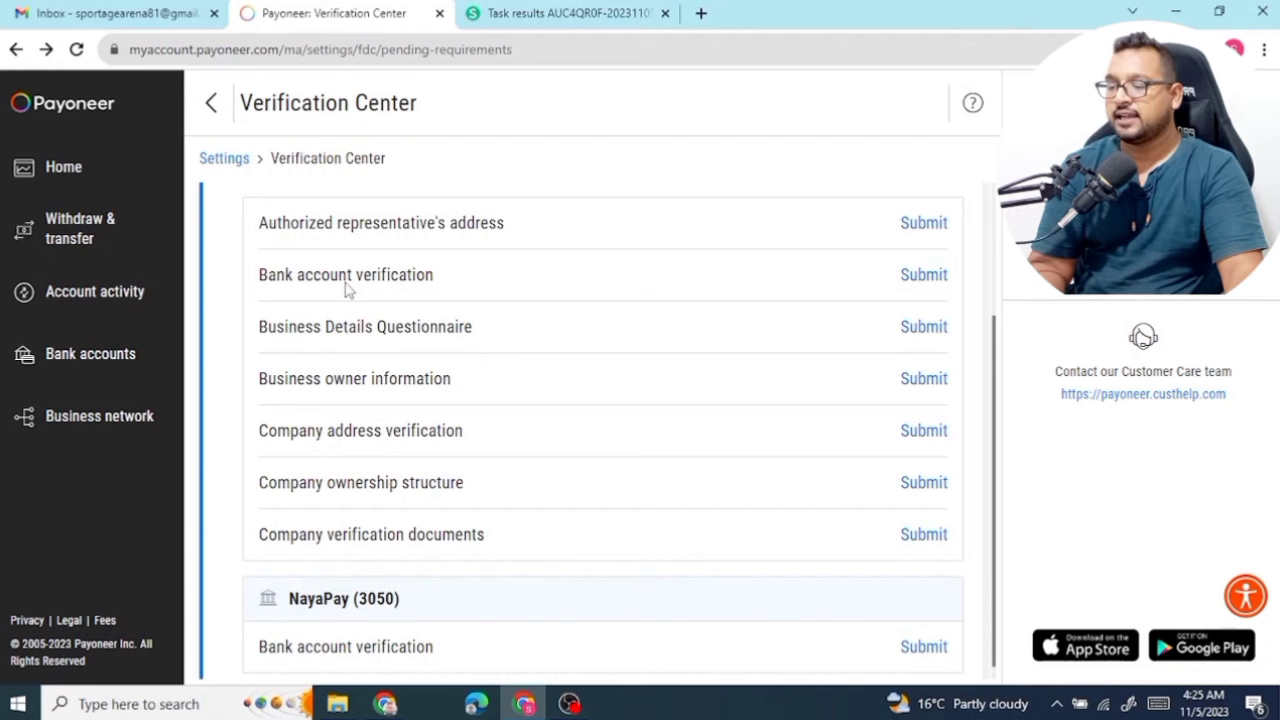
left_click(930, 284)
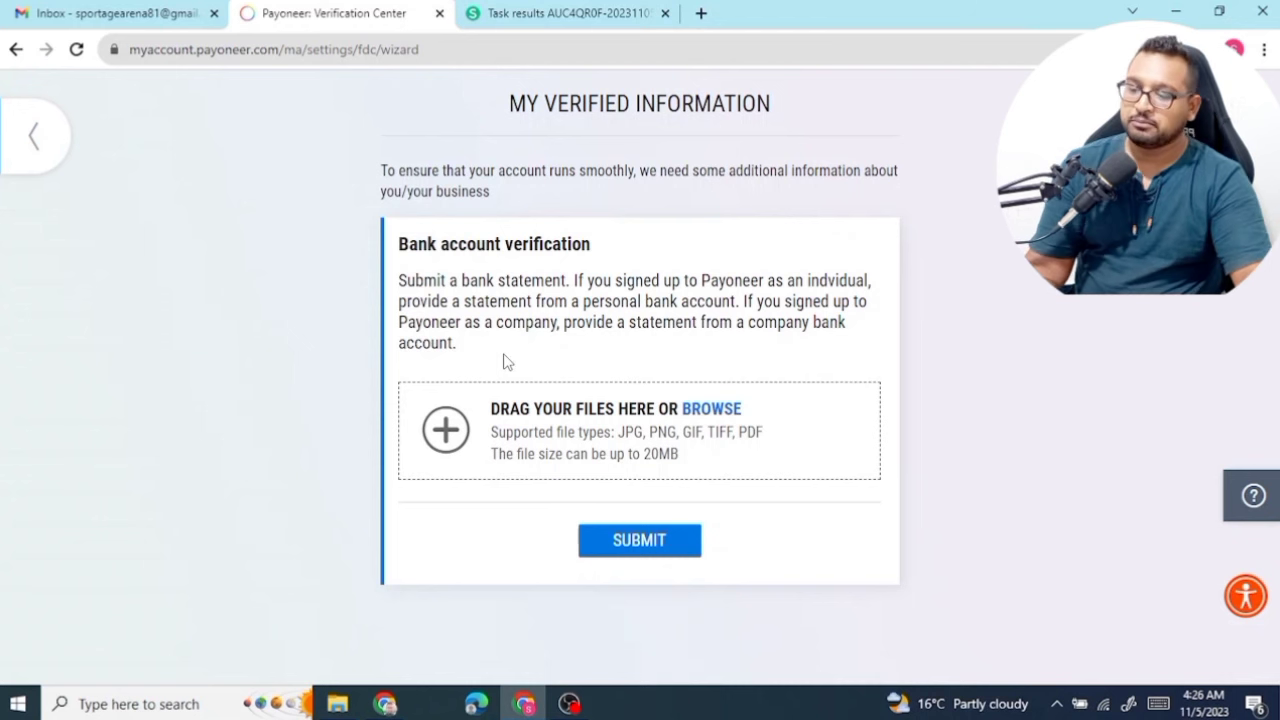
left_click(34, 154)
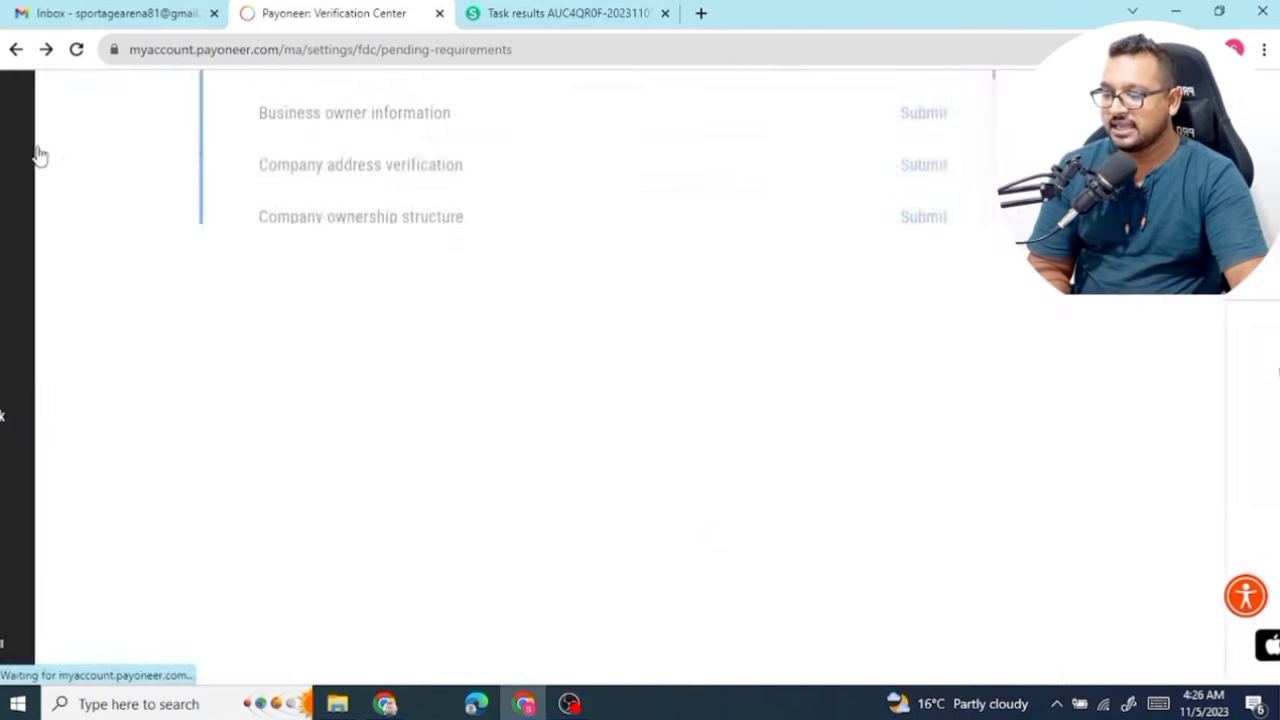
Open the Business Details Questionnaire and select receiving marketplace funds, receiving customer payments and paying suppliers as the account's main uses
scroll(560, 460, "down", 2)
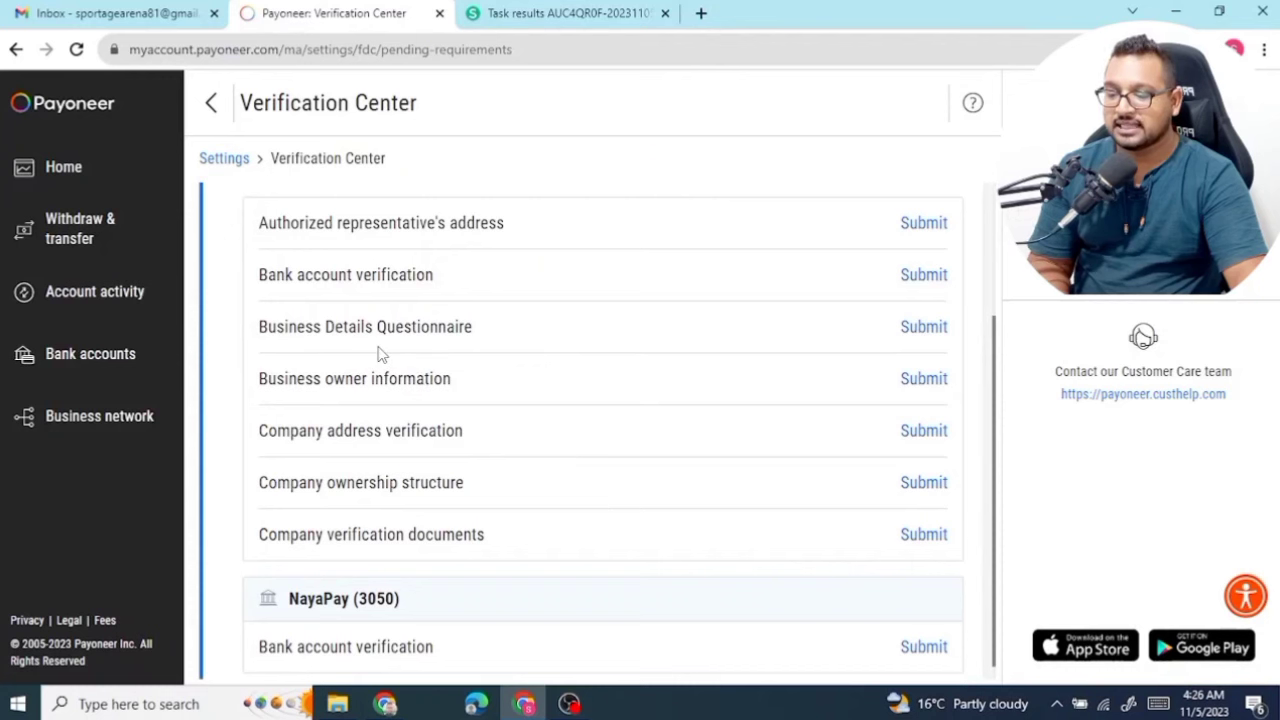
left_click(922, 330)
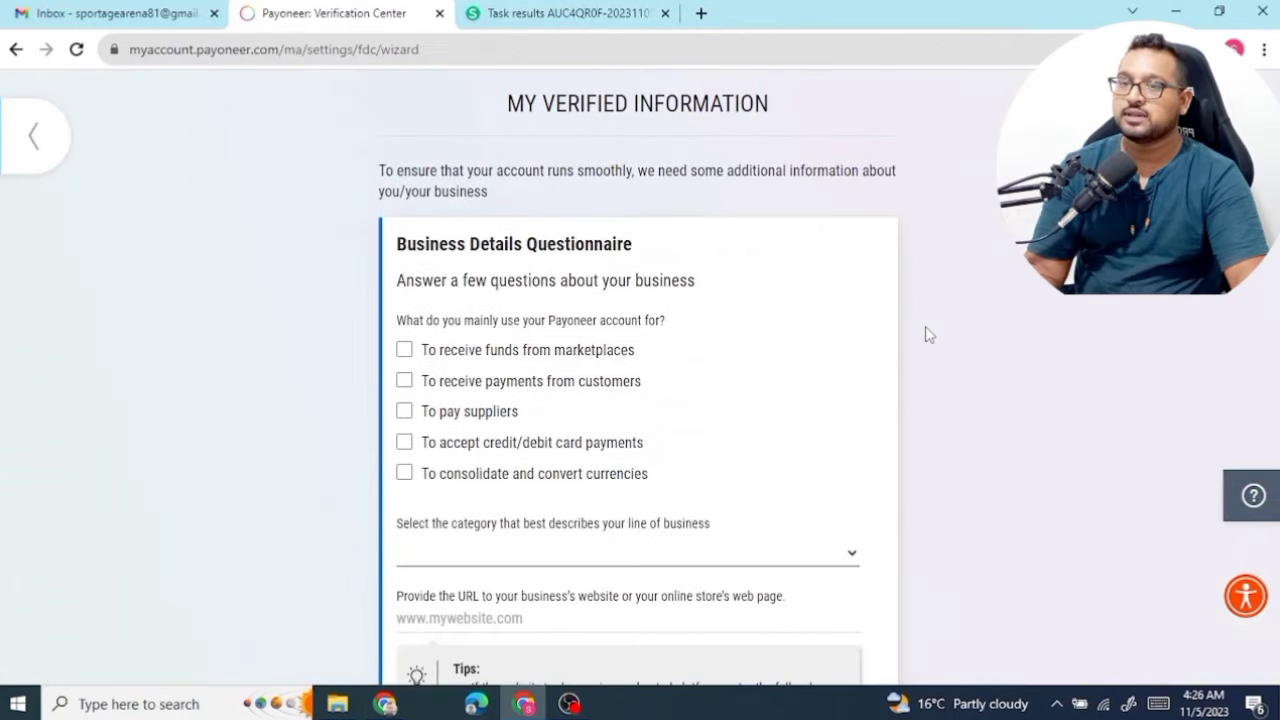
scroll(926, 334, "down", 1)
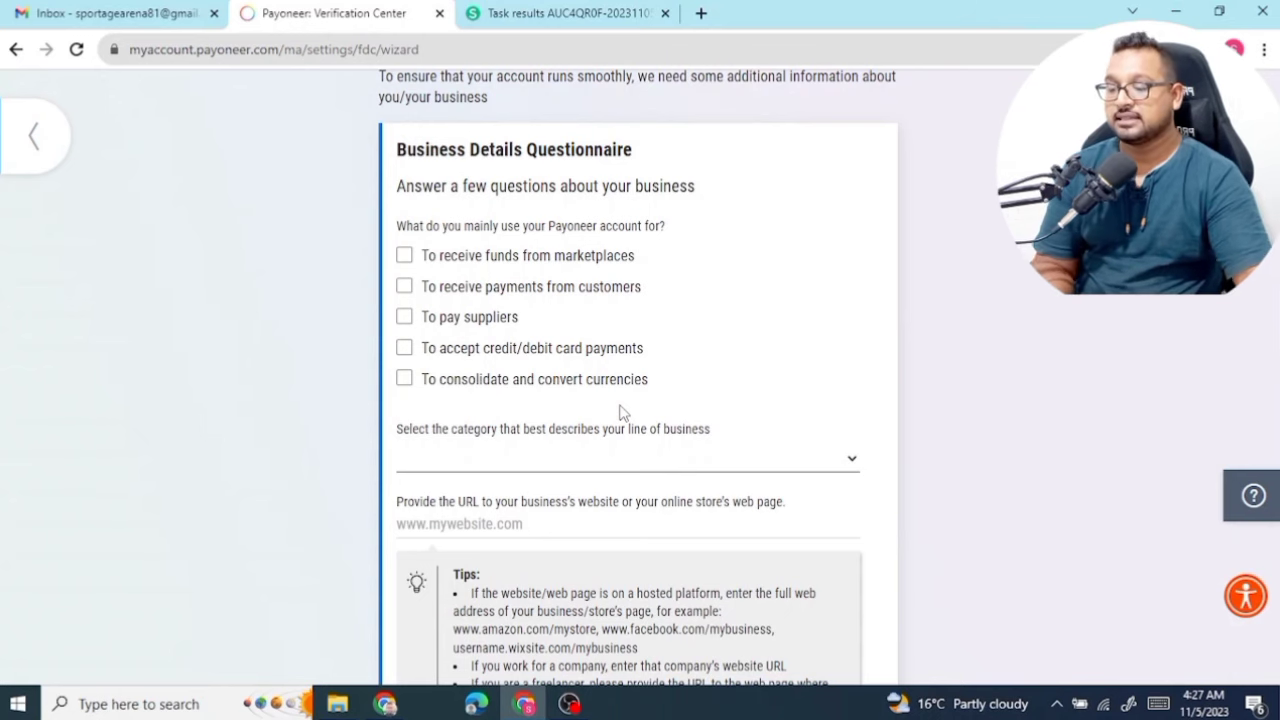
left_click(443, 258)
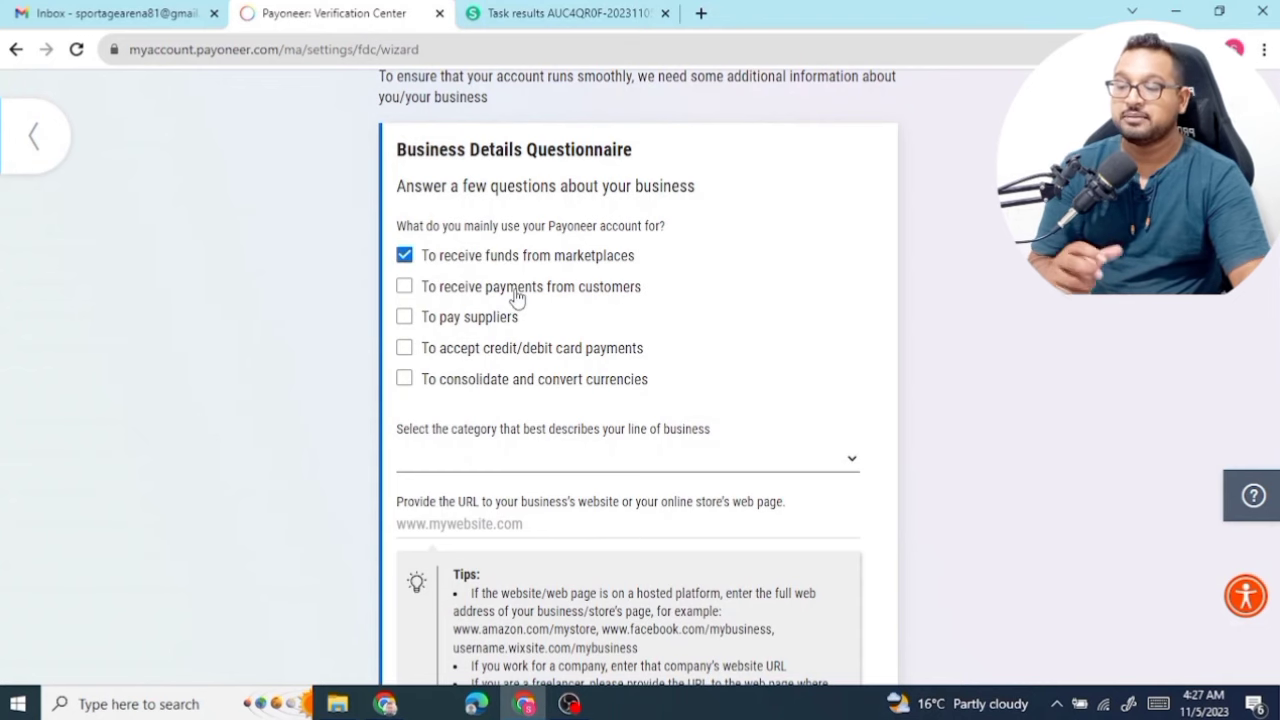
left_click(491, 330)
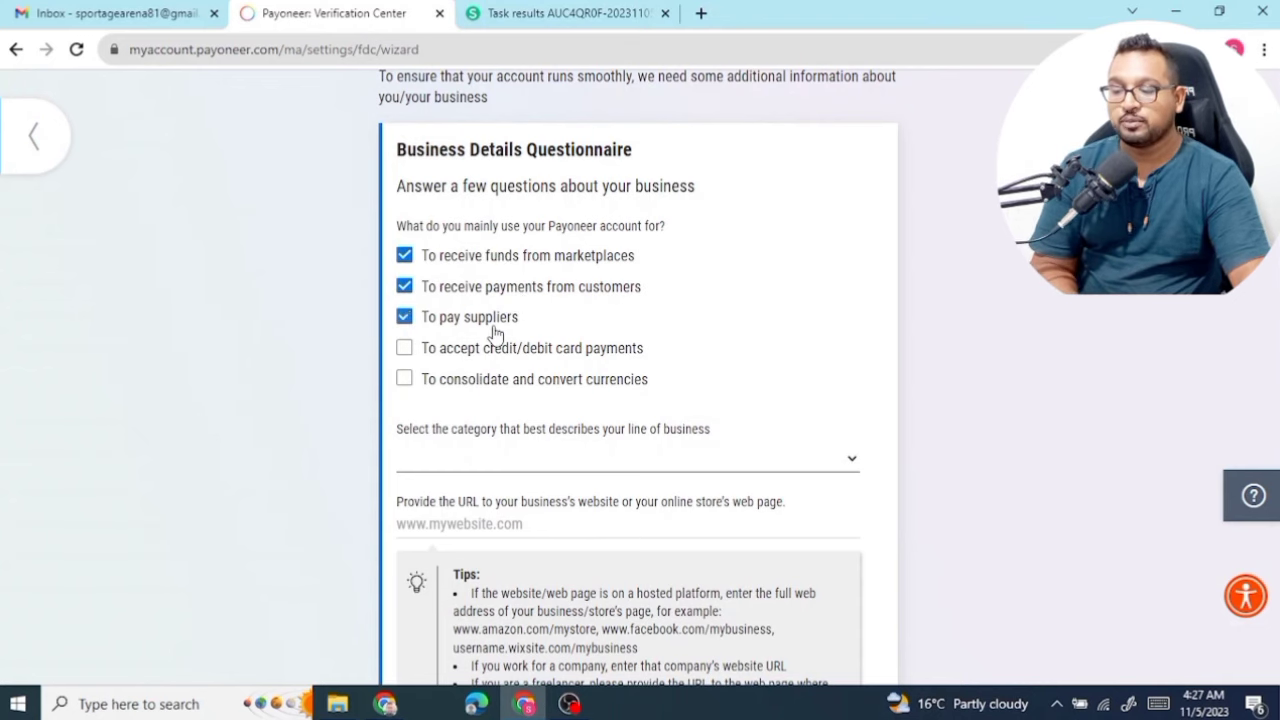
Set the category that best describes the line of business to Retail
scroll(620, 338, "down", 1)
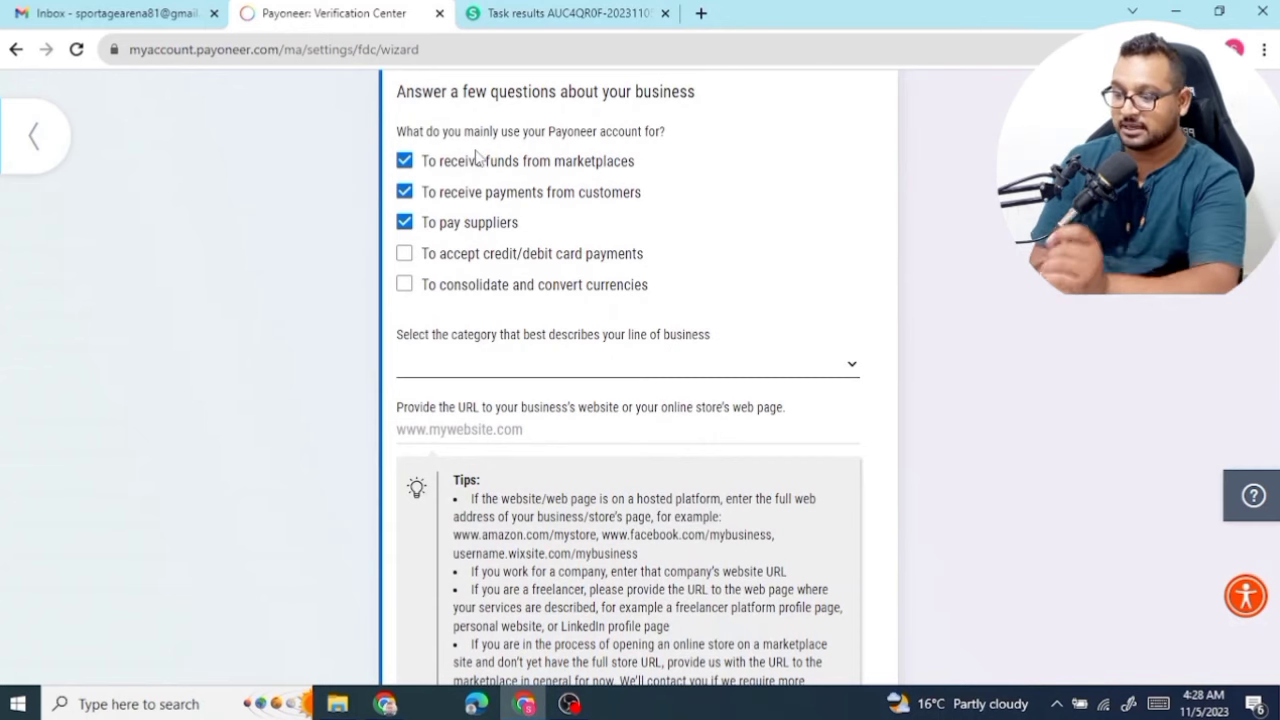
scroll(565, 232, "down", 2)
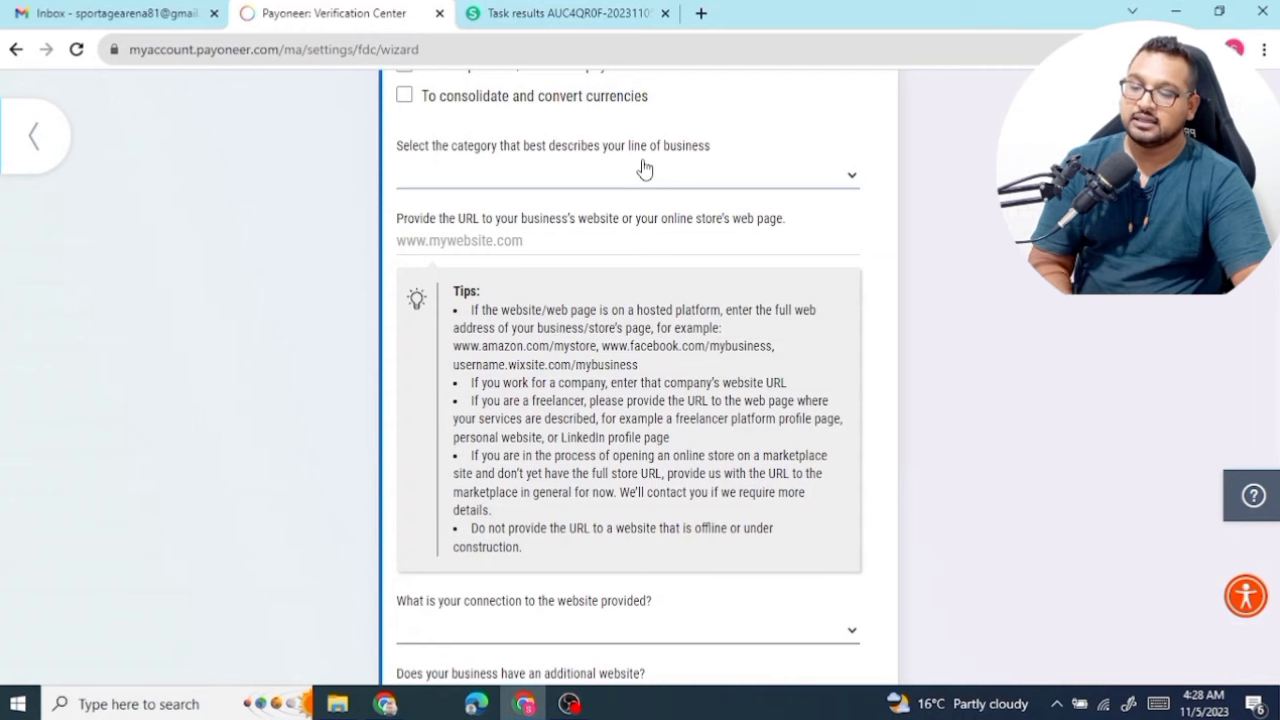
left_click(716, 177)
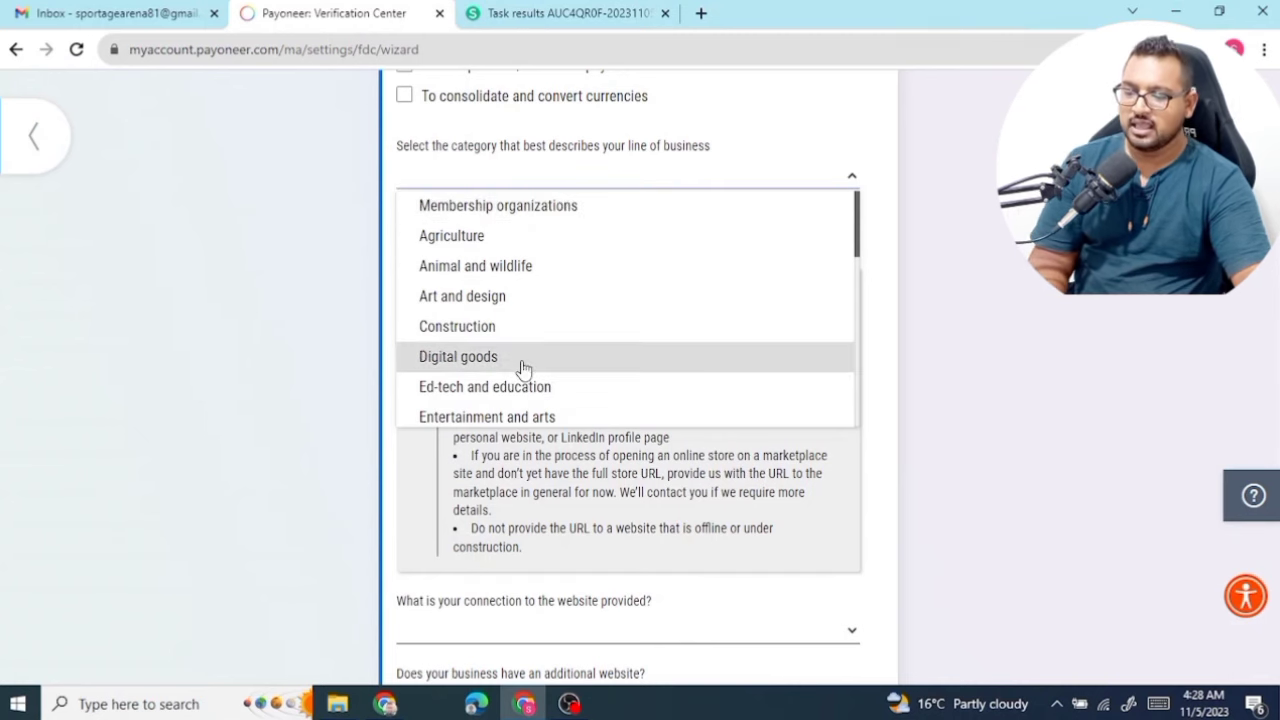
scroll(541, 310, "down", 1)
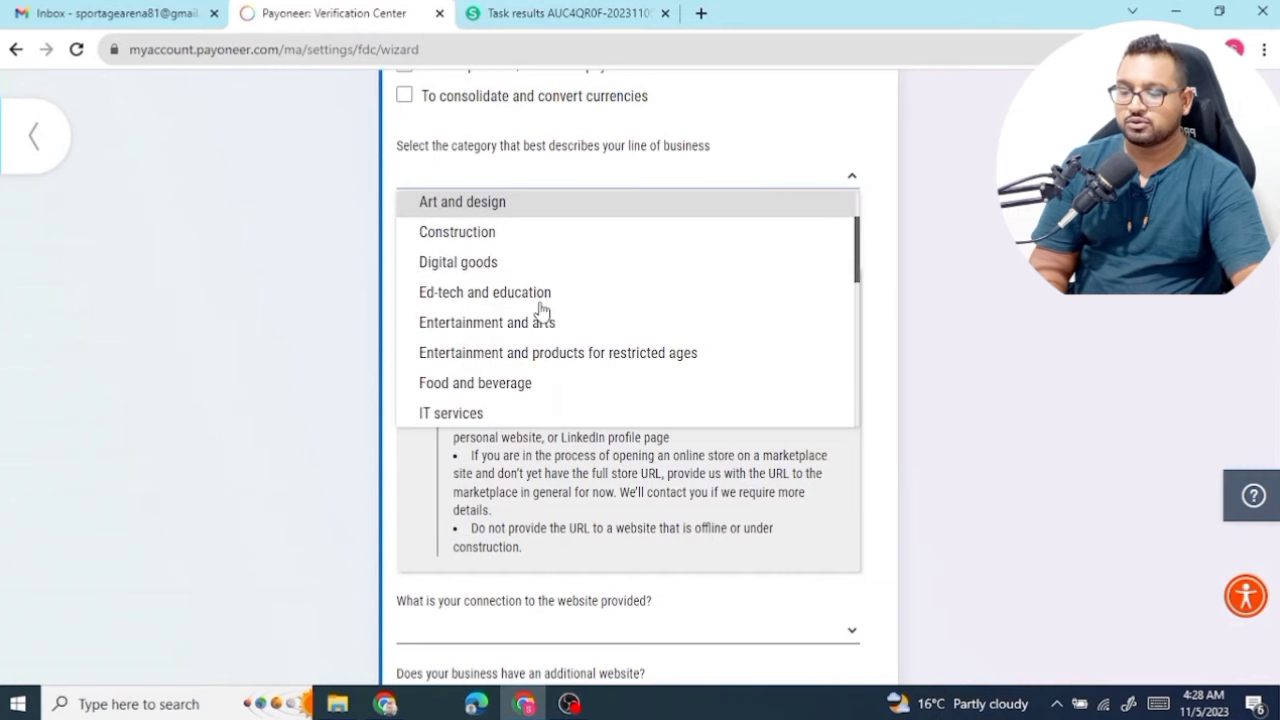
scroll(548, 325, "down", 1)
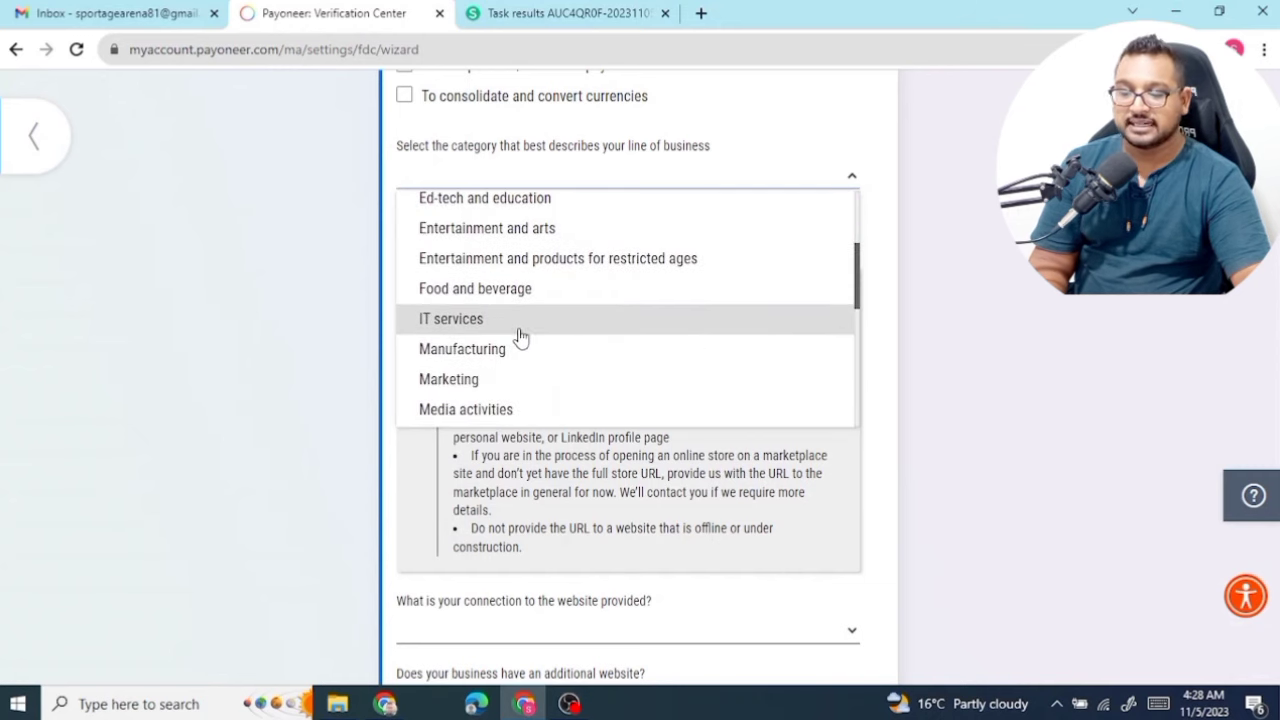
scroll(522, 330, "down", 1)
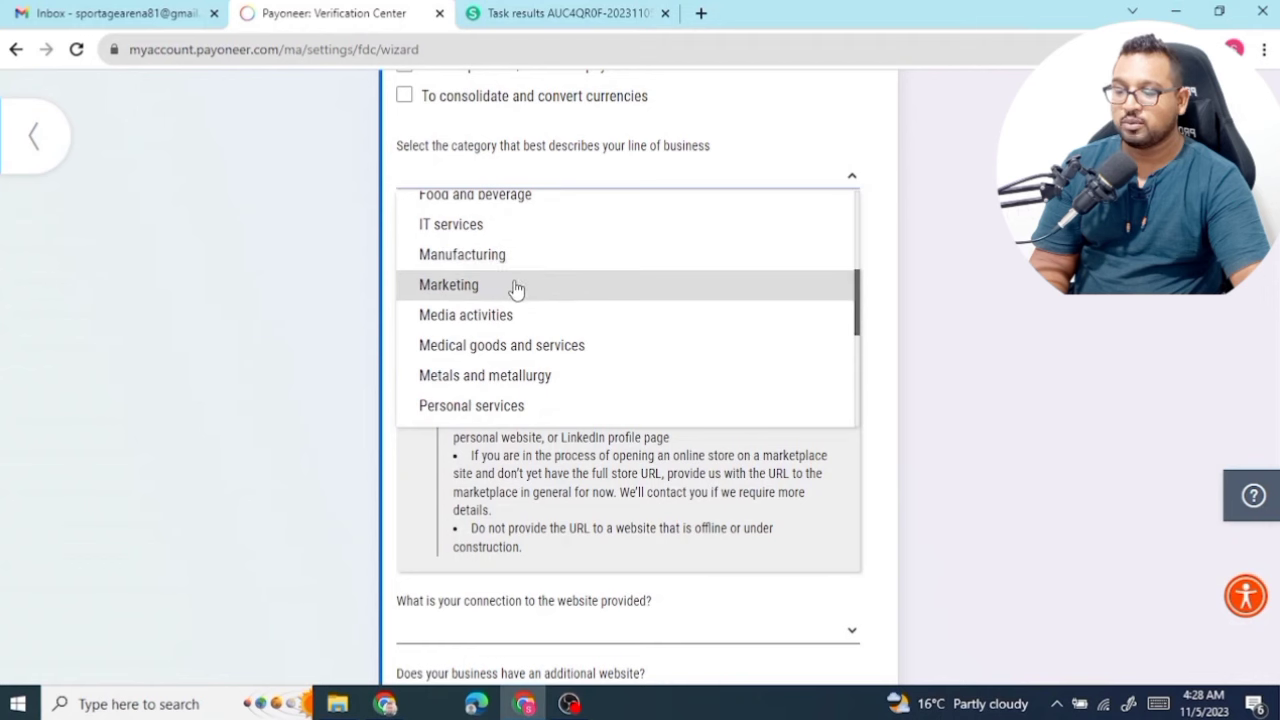
scroll(528, 340, "down", 1)
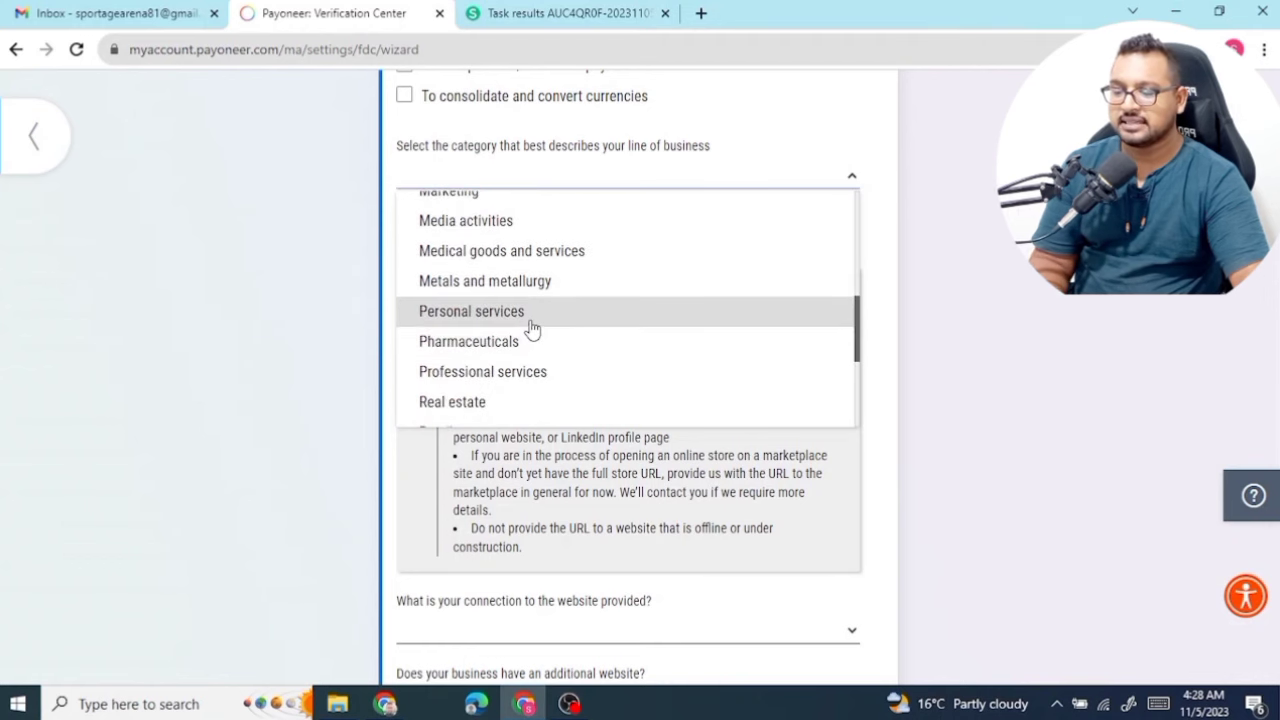
scroll(531, 331, "down", 1)
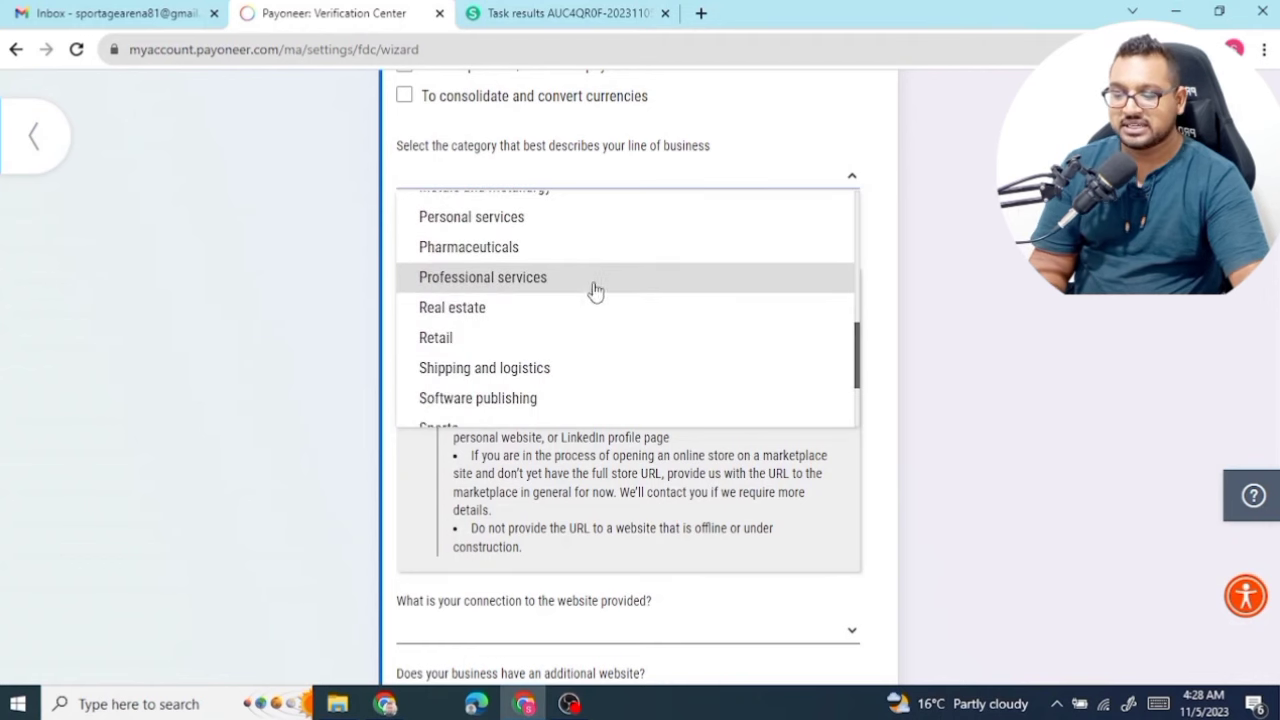
left_click(609, 349)
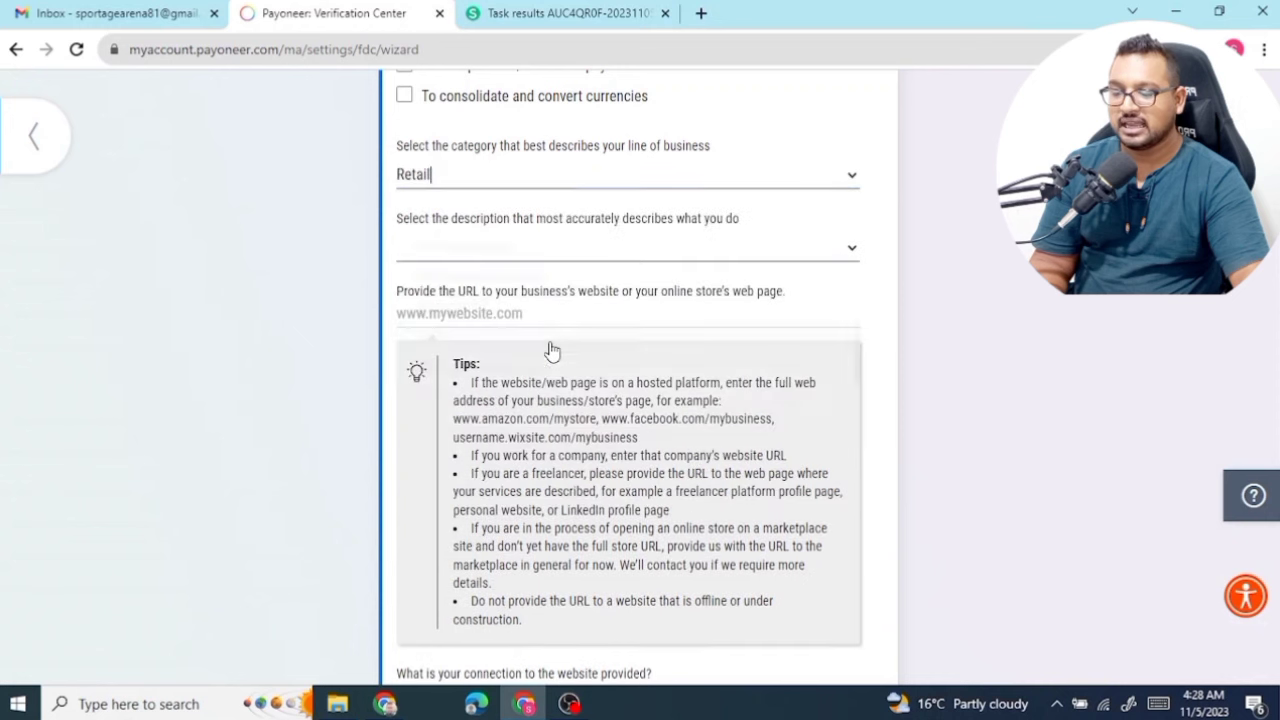
Choose "Retail – Apparel and fashion" as the description of what the business does
scroll(574, 334, "up", 3)
scroll(698, 291, "down", 2)
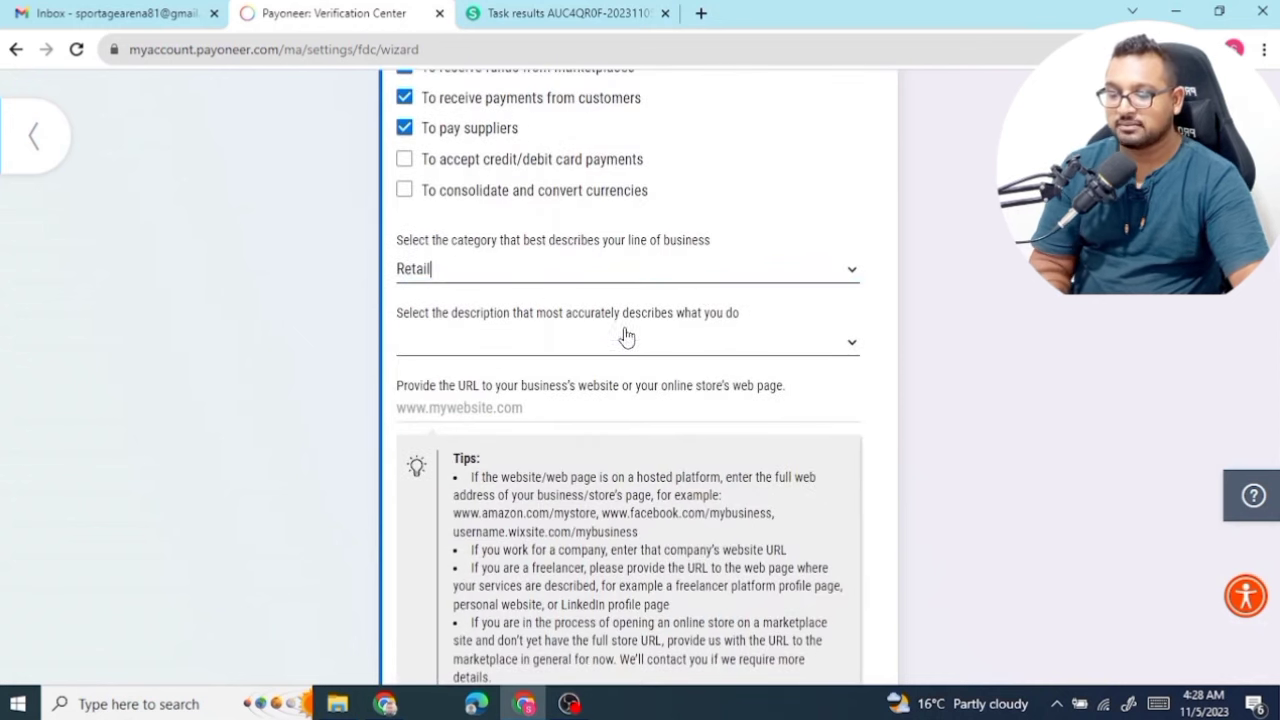
left_click(558, 348)
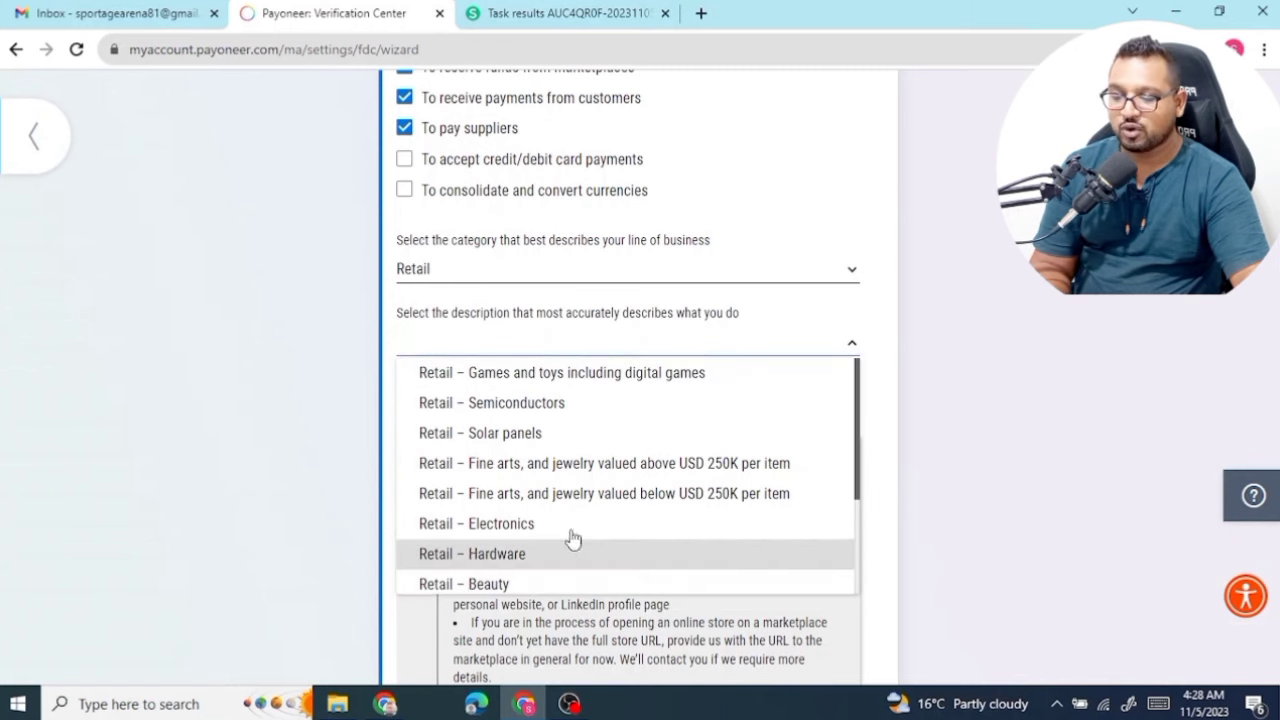
scroll(593, 489, "down", 3)
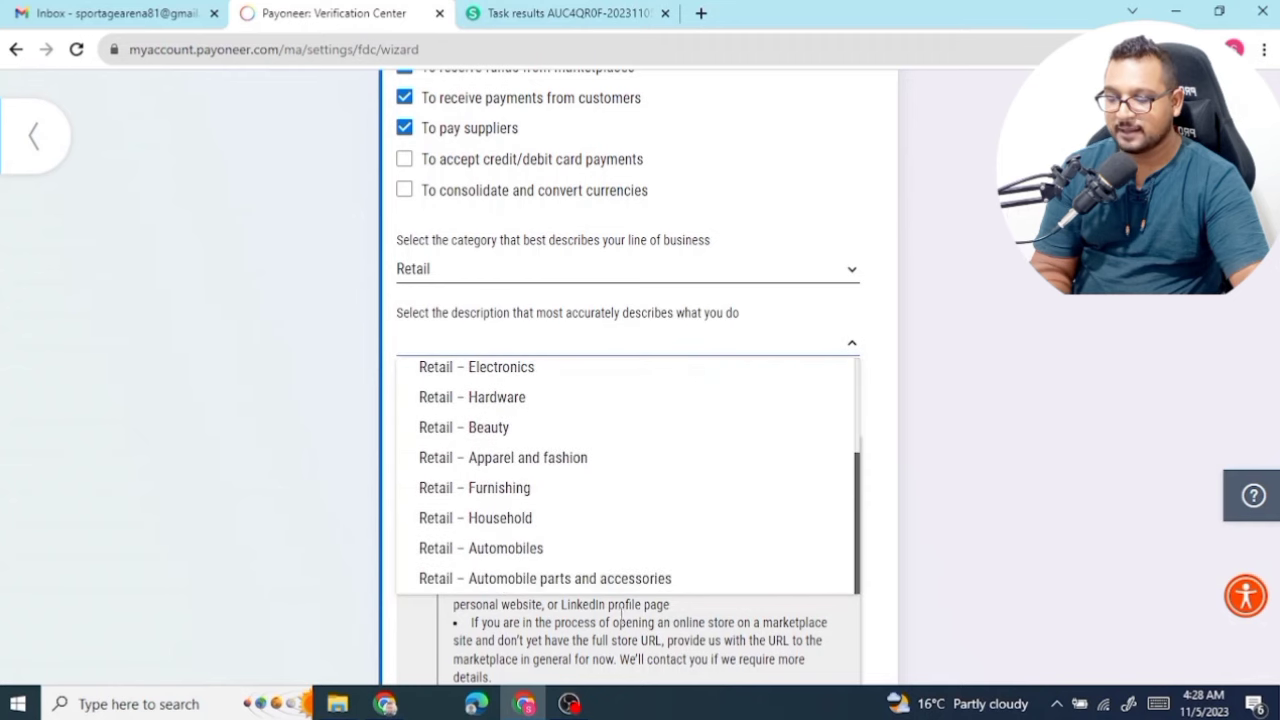
left_click(558, 462)
Open amazon.com in a new browser tab, copy its address, and enter it as the business's website URL in the questionnaire
scroll(864, 398, "down", 1)
left_click(531, 317)
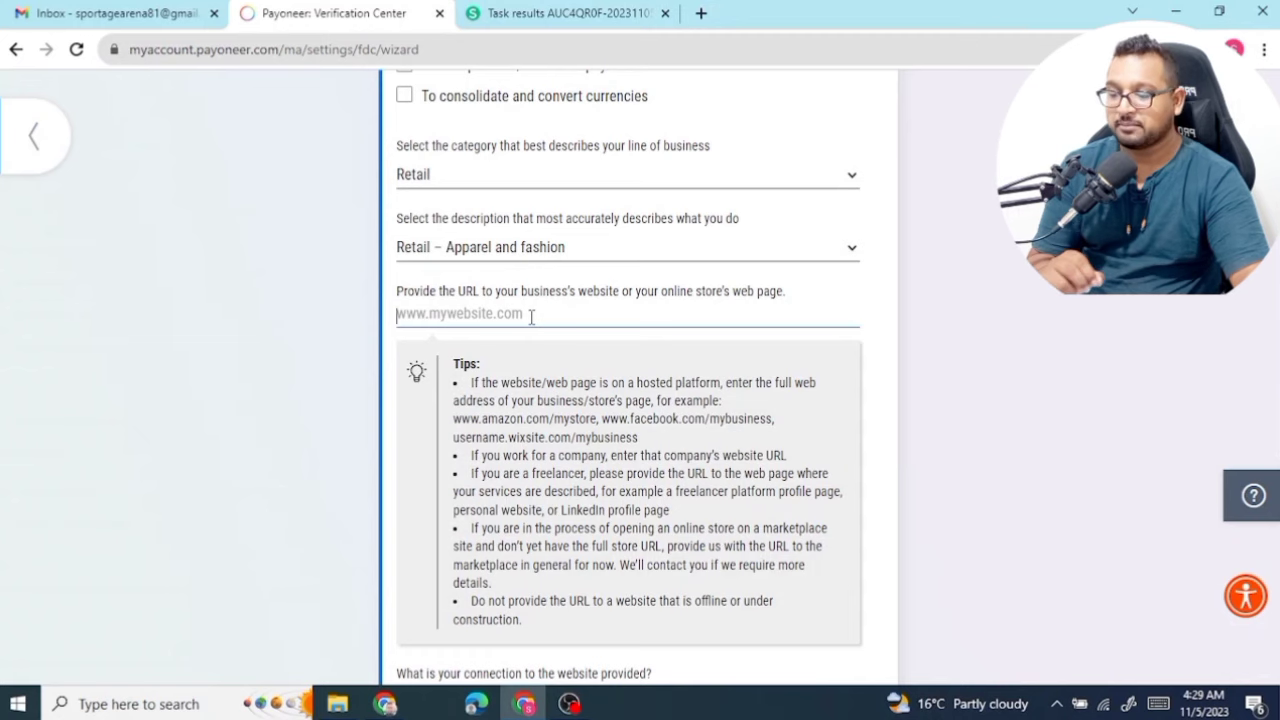
left_click(701, 13)
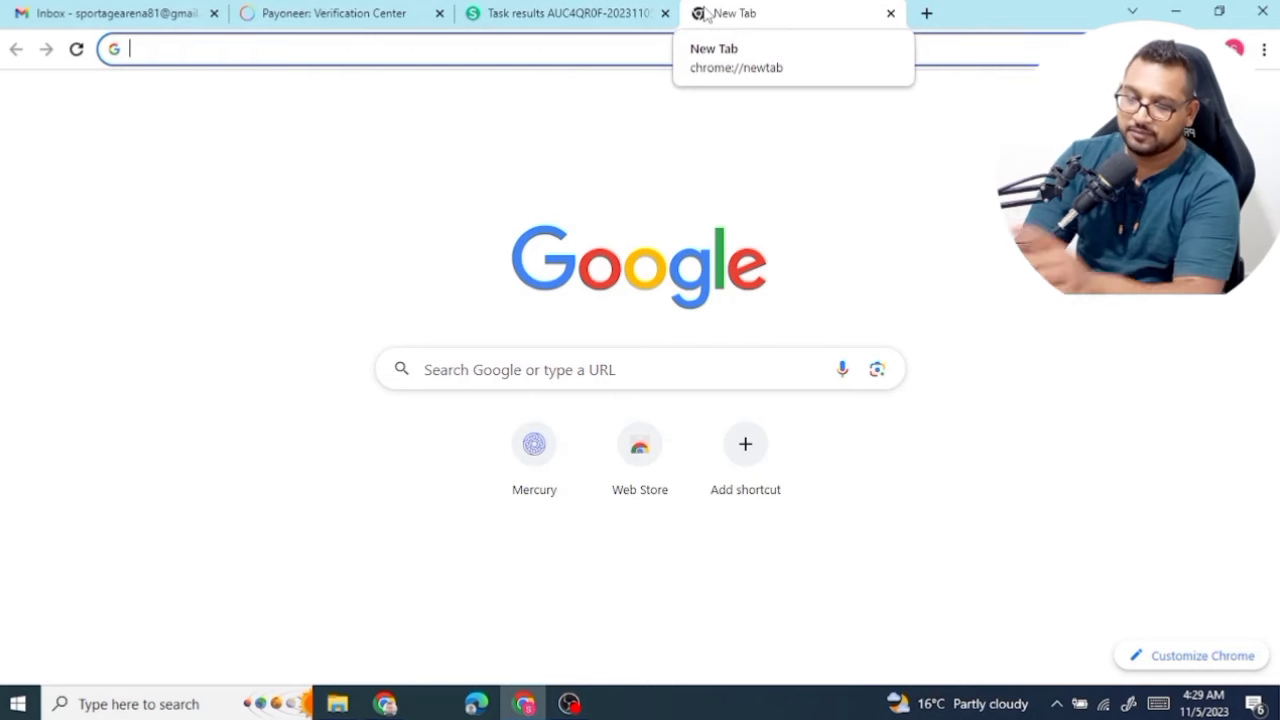
type("ama")
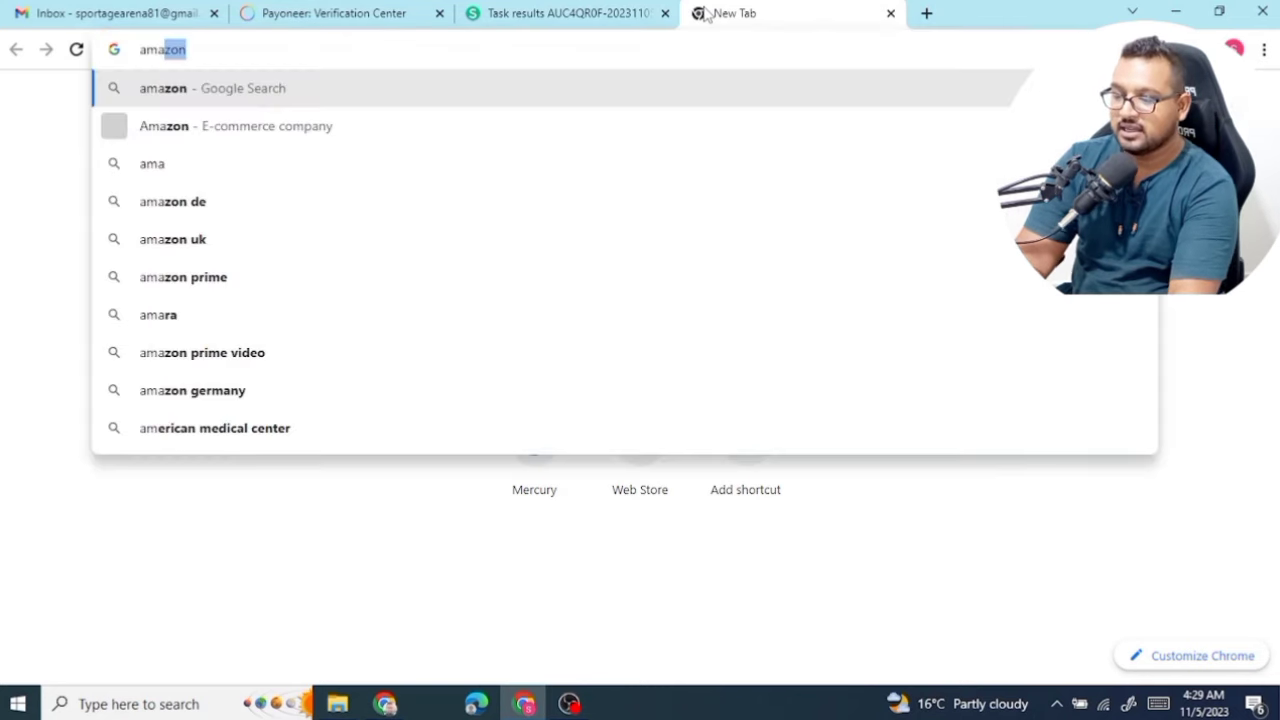
type("zon.com")
key("Return")
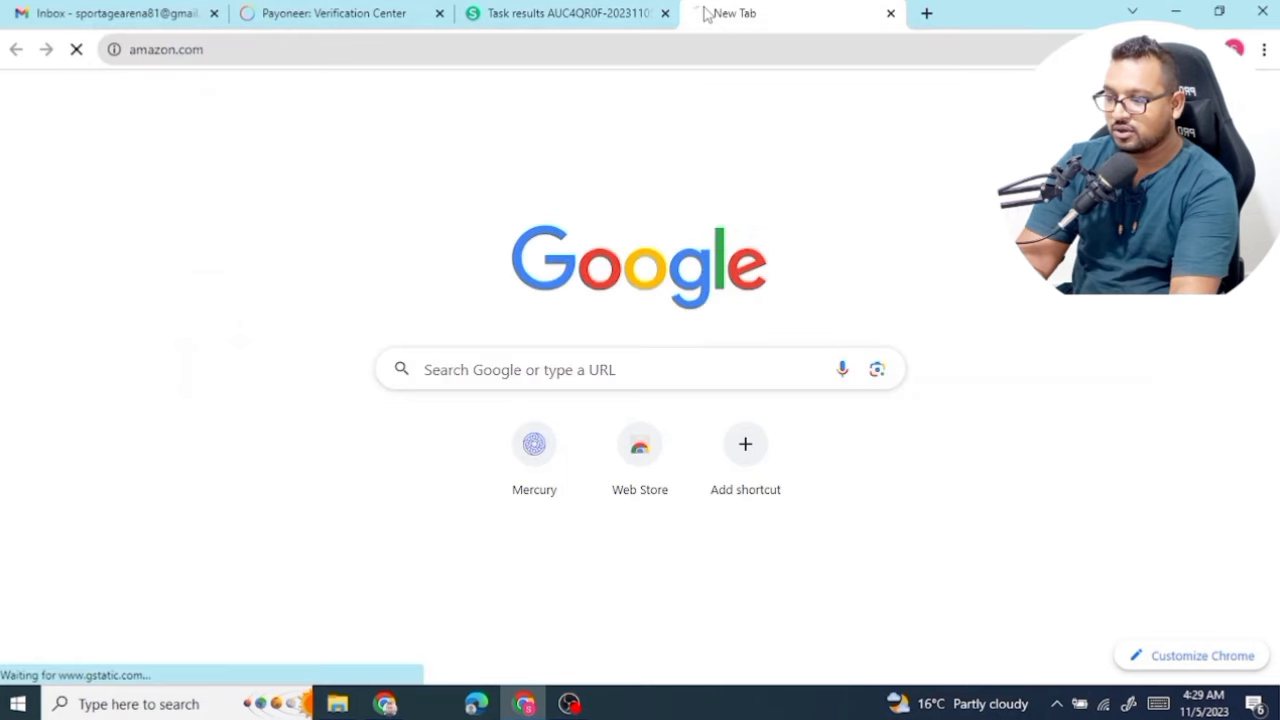
left_click(482, 54)
key("ctrl+c")
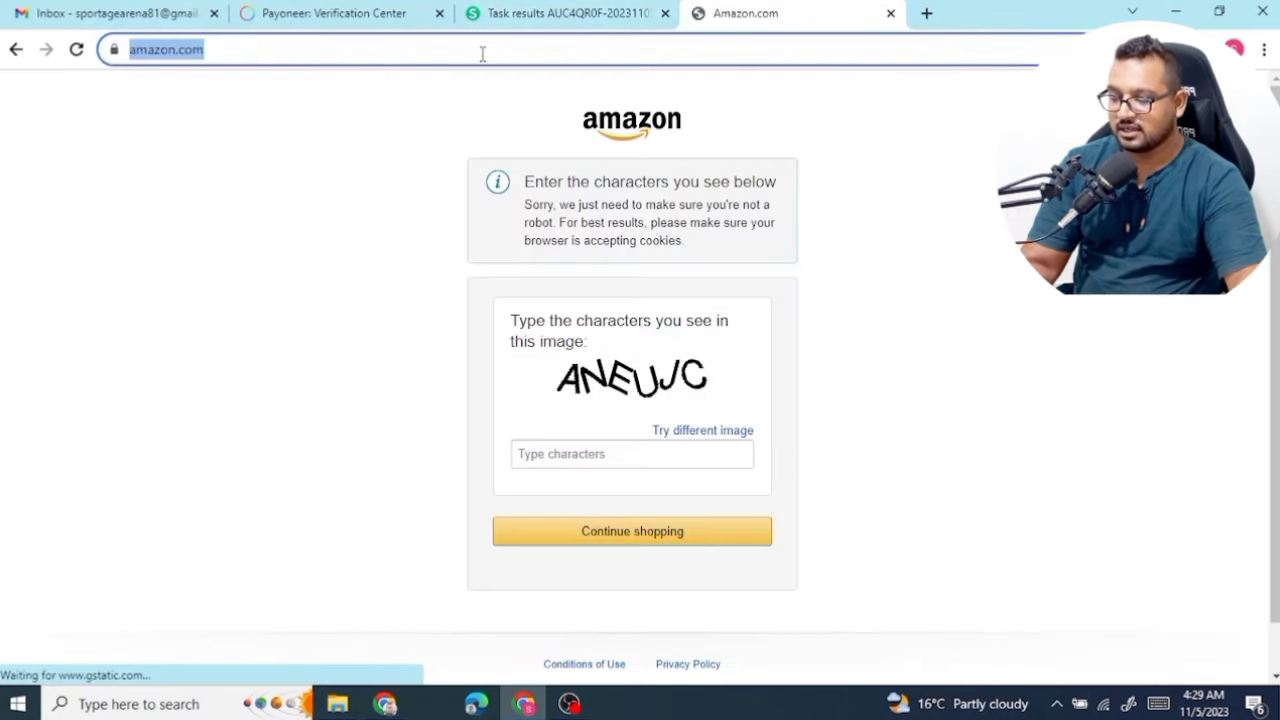
left_click(330, 13)
left_click(554, 314)
key("ctrl+v")
Set the connection to the provided website to Other and describe it as "Amazon Seller"
scroll(866, 404, "down", 4)
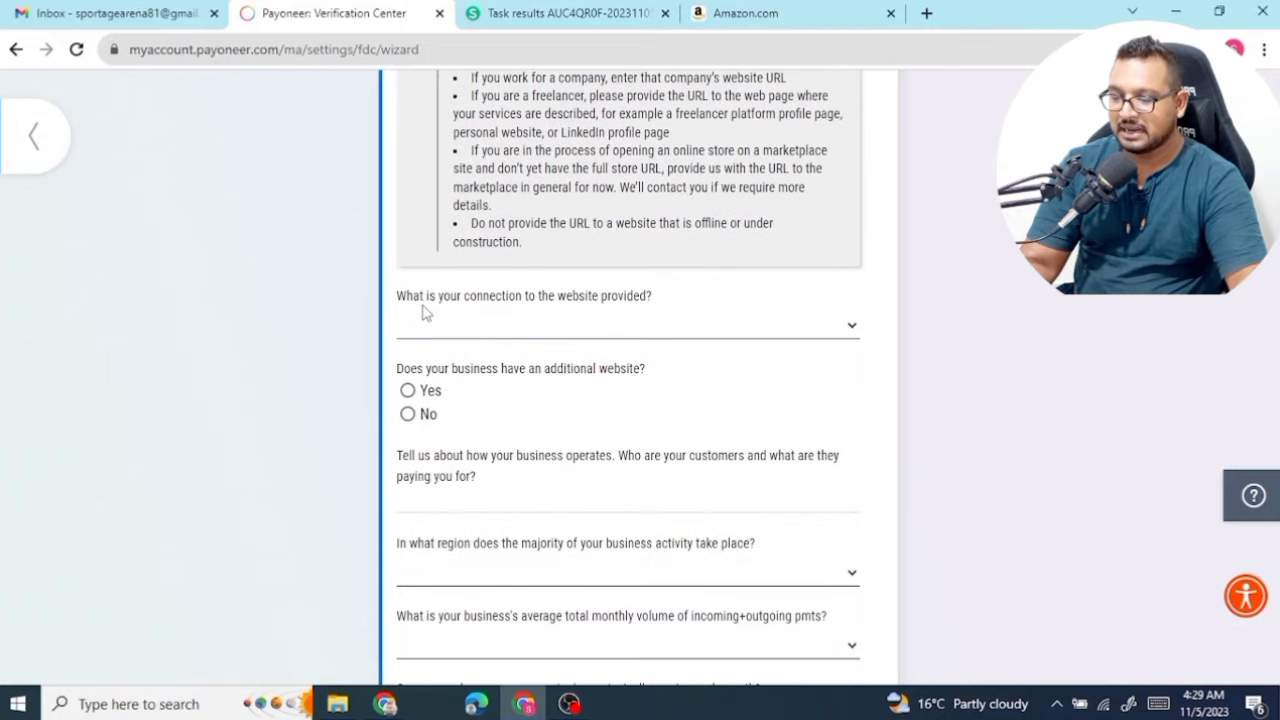
left_click(480, 338)
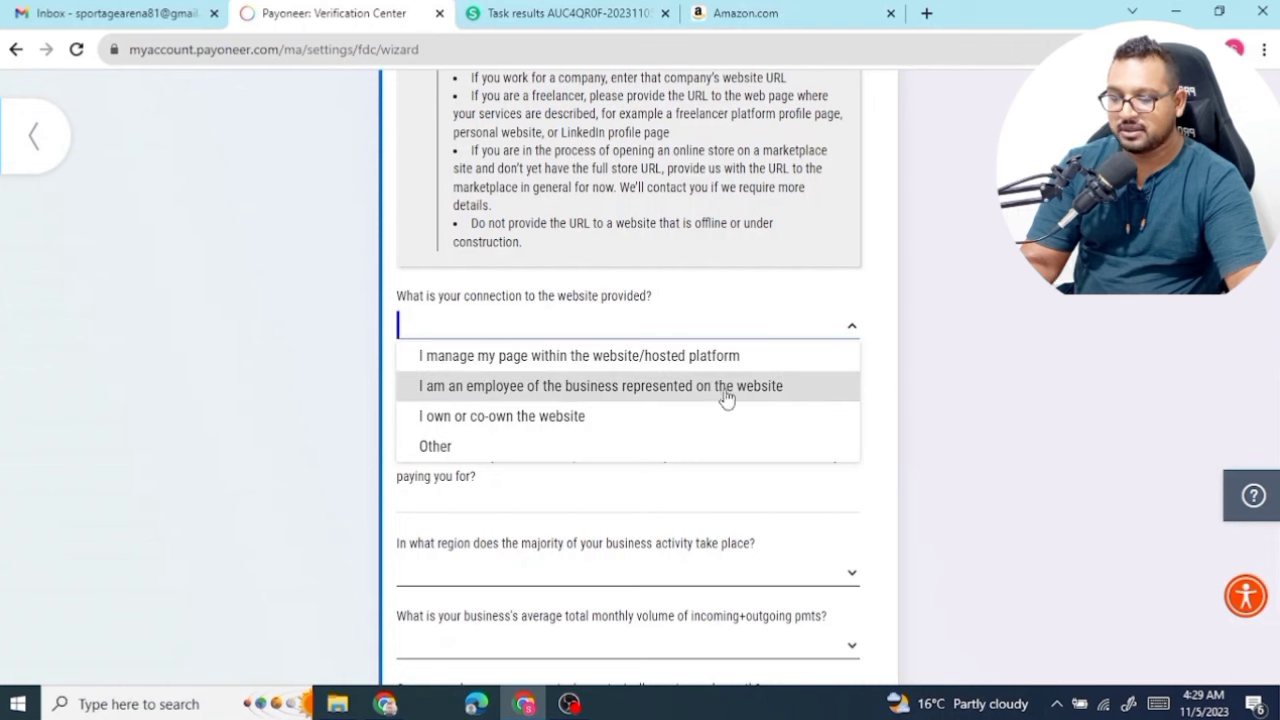
left_click(416, 448)
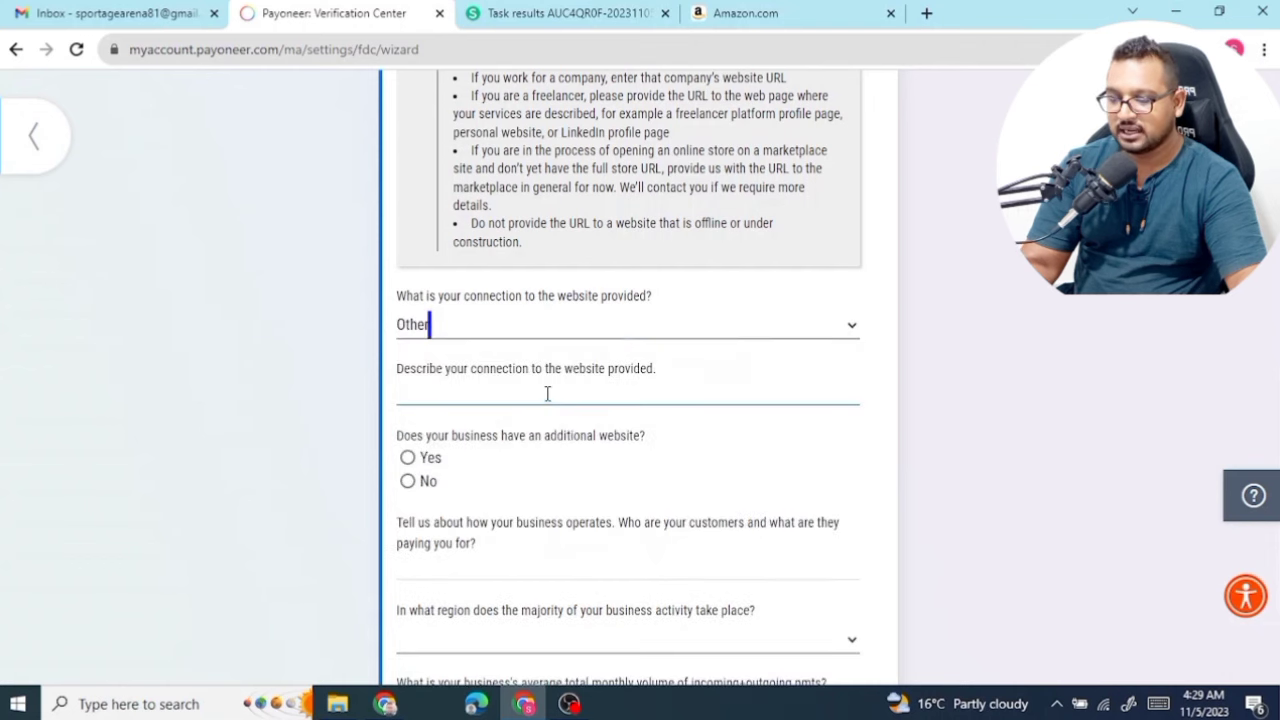
type("Amazon")
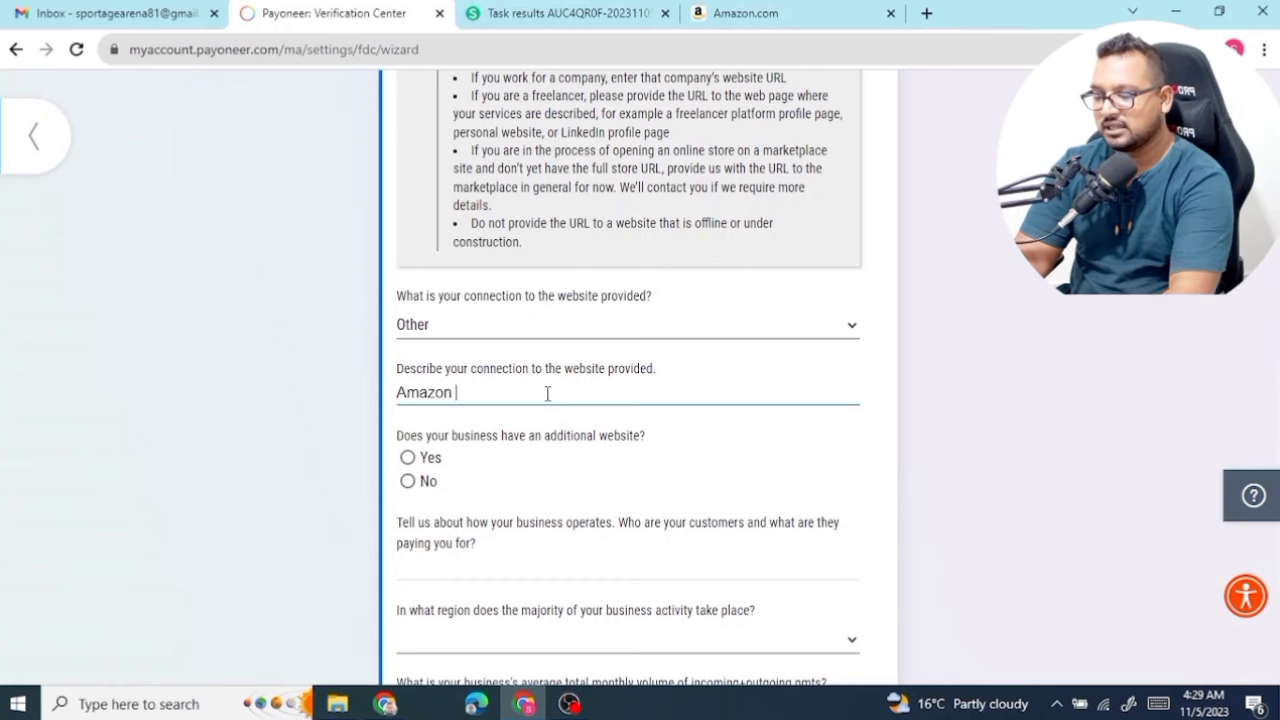
type(" Seller")
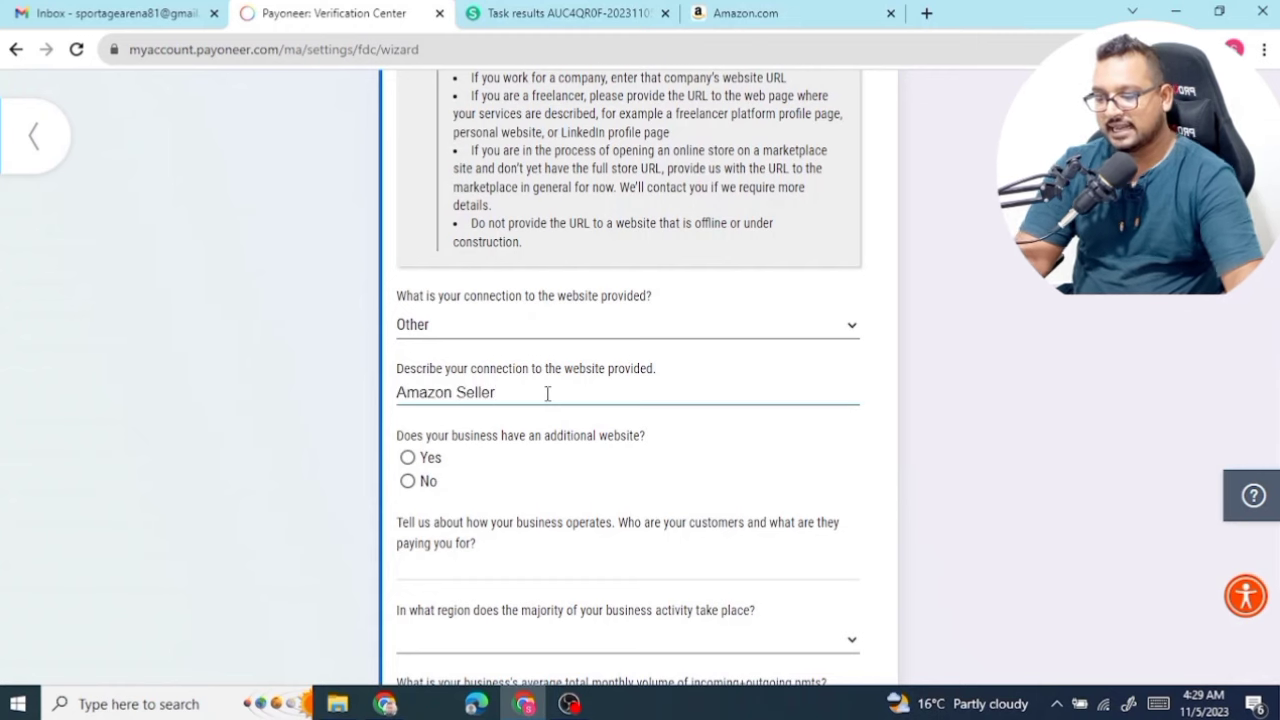
Answer No to the question about whether the business has an additional website
scroll(547, 314, "down", 2)
left_click(426, 298)
scroll(634, 363, "up", 8)
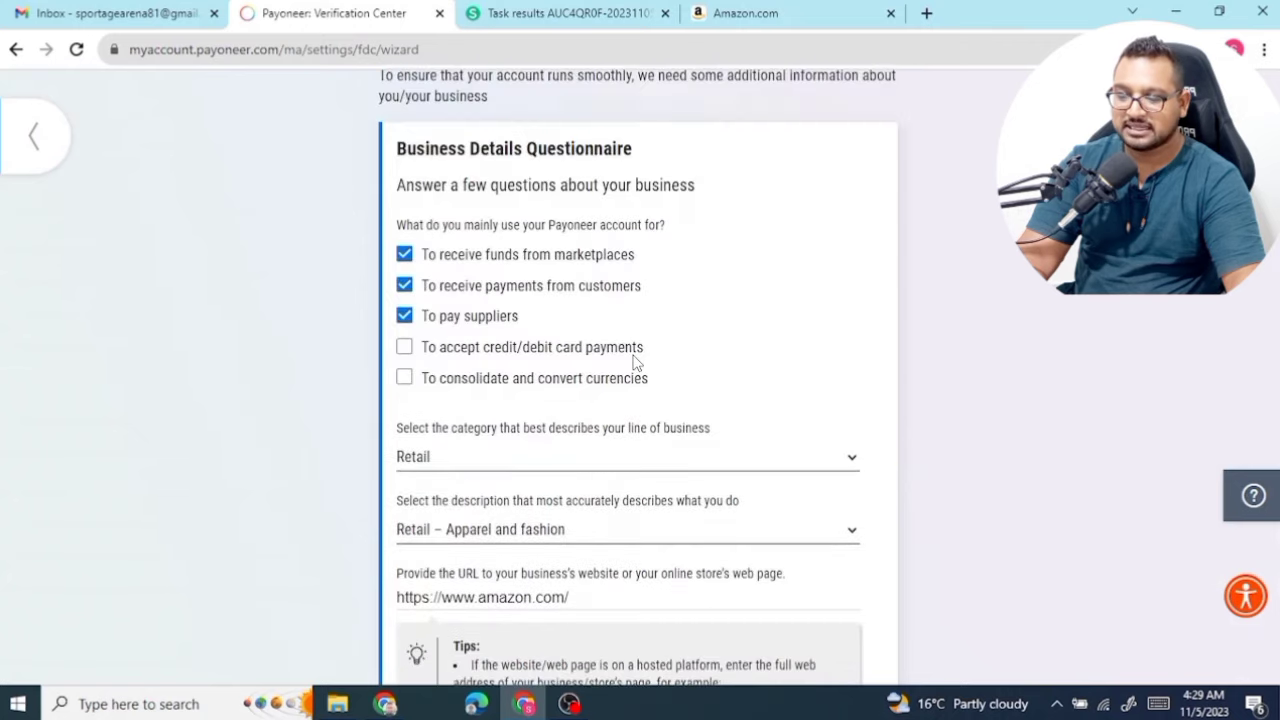
scroll(634, 363, "down", 8)
left_click(432, 366)
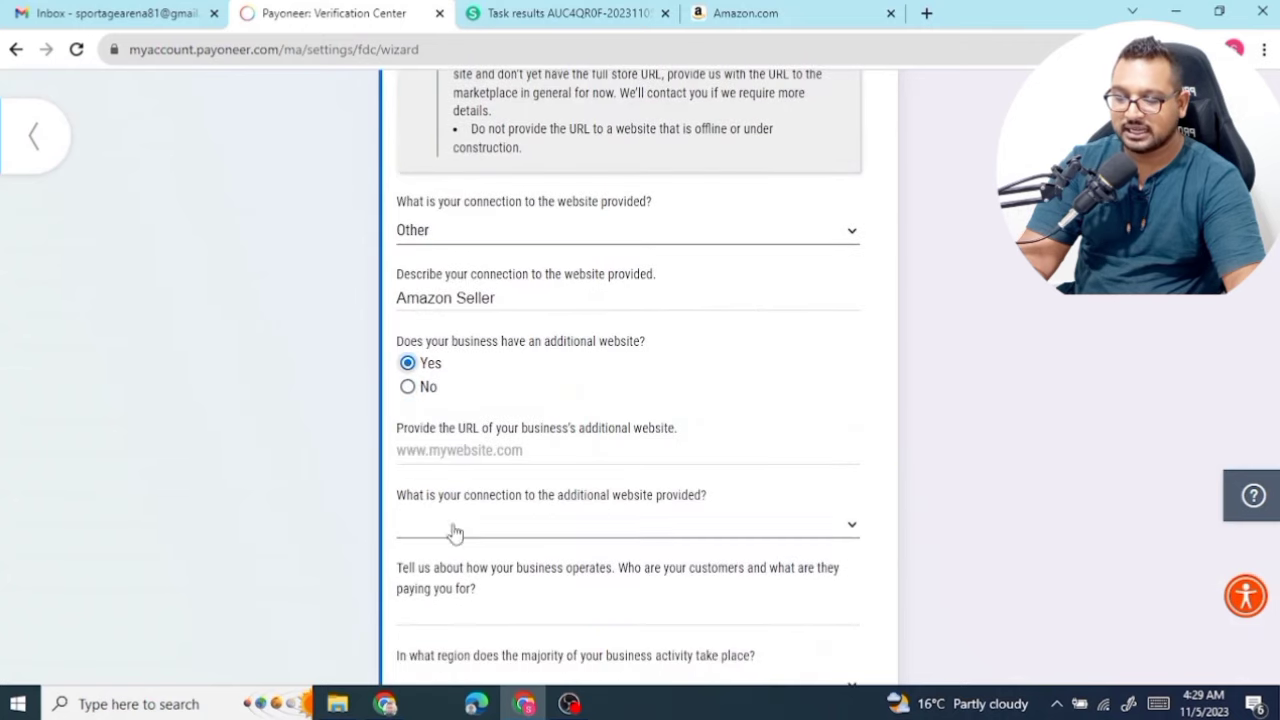
left_click(436, 400)
scroll(476, 370, "down", 2)
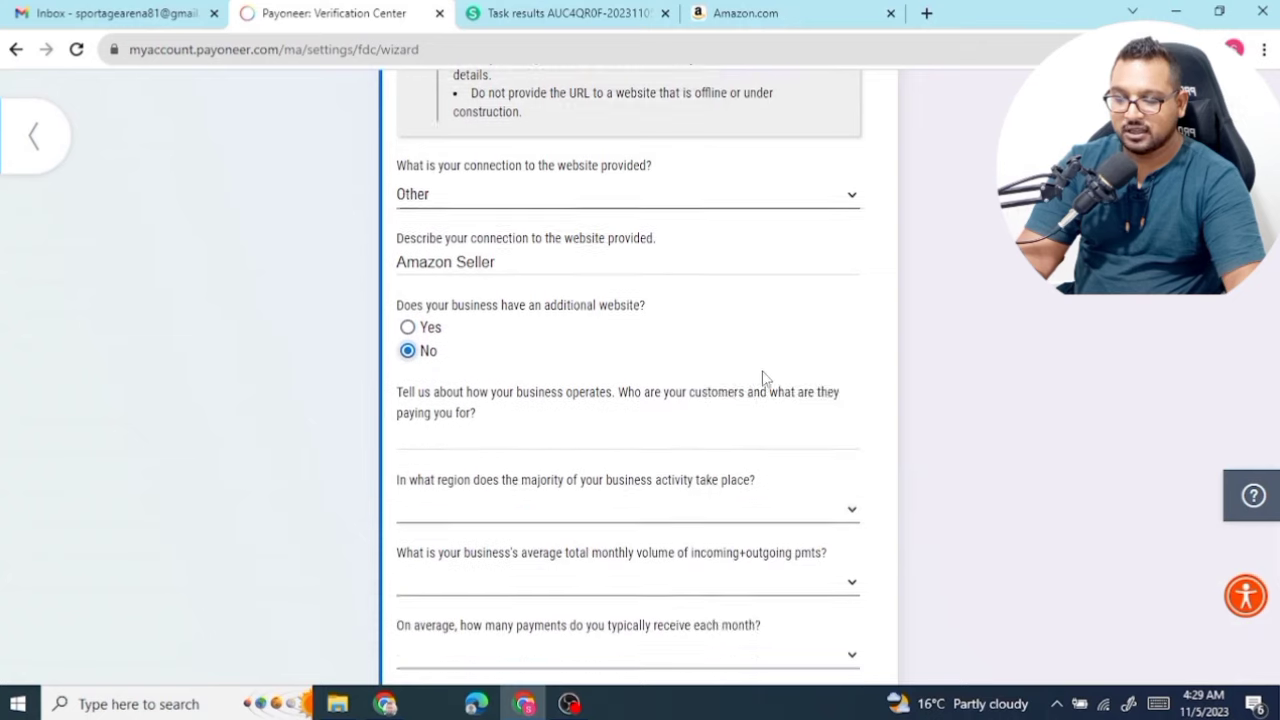
left_click(430, 205)
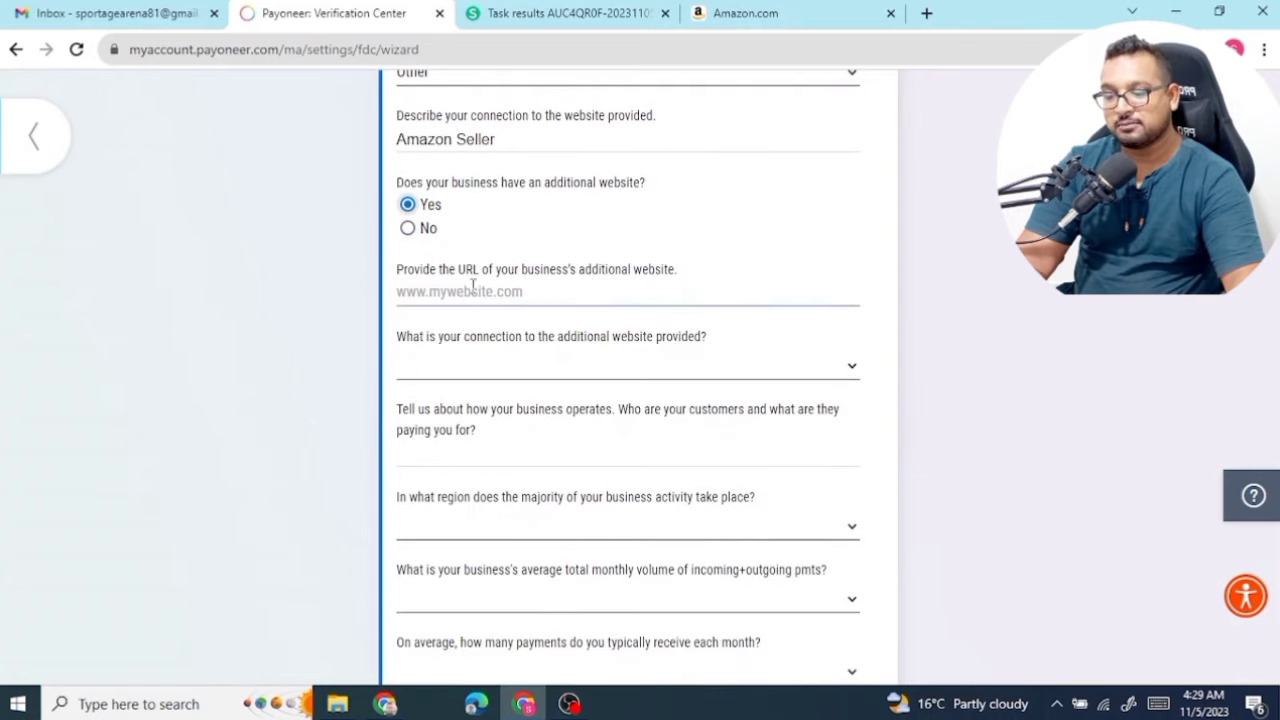
left_click(408, 229)
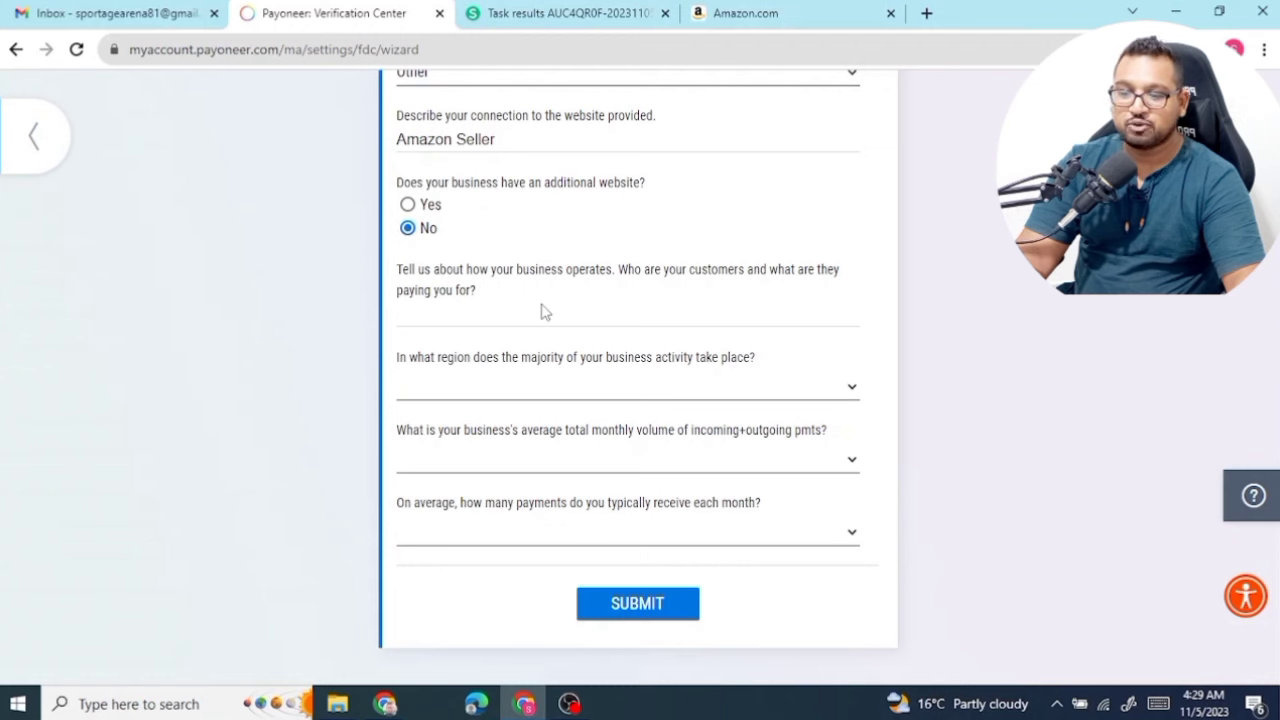
Set the business region to North America, monthly volume to 0-$5,000 and monthly payments received to 0-20, and return to the open items
left_click(443, 311)
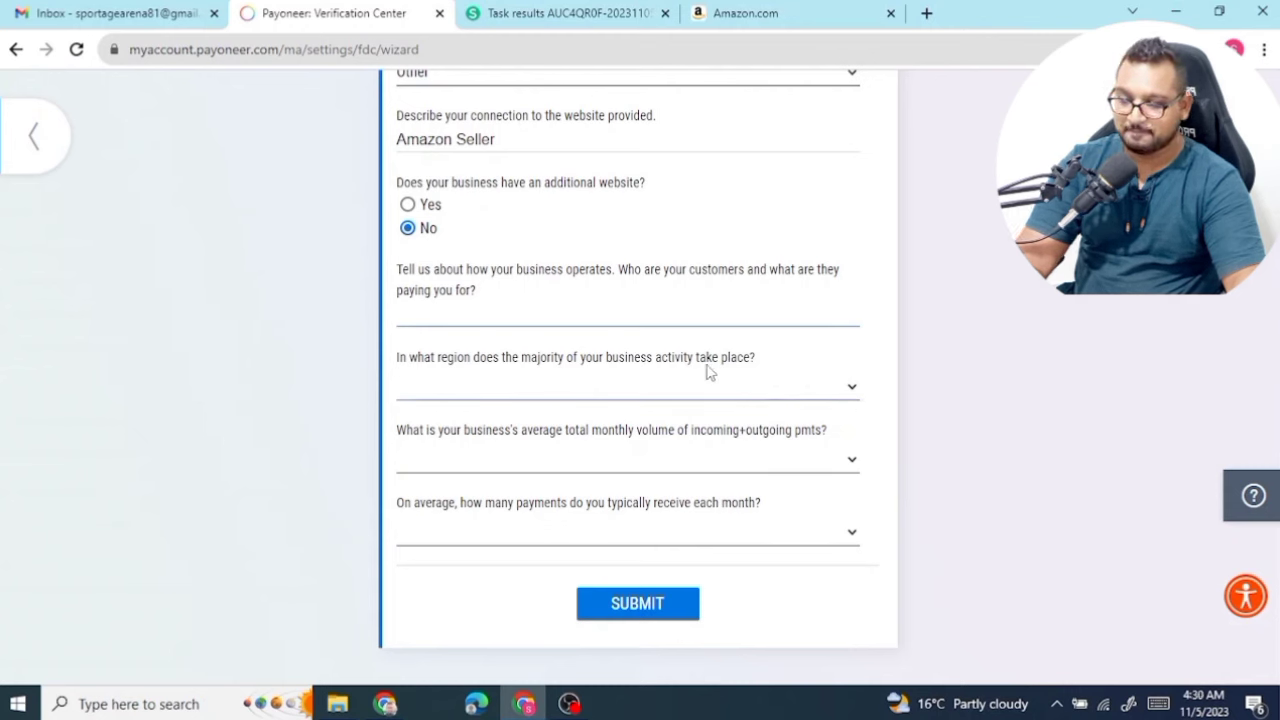
left_click(722, 398)
left_click(555, 540)
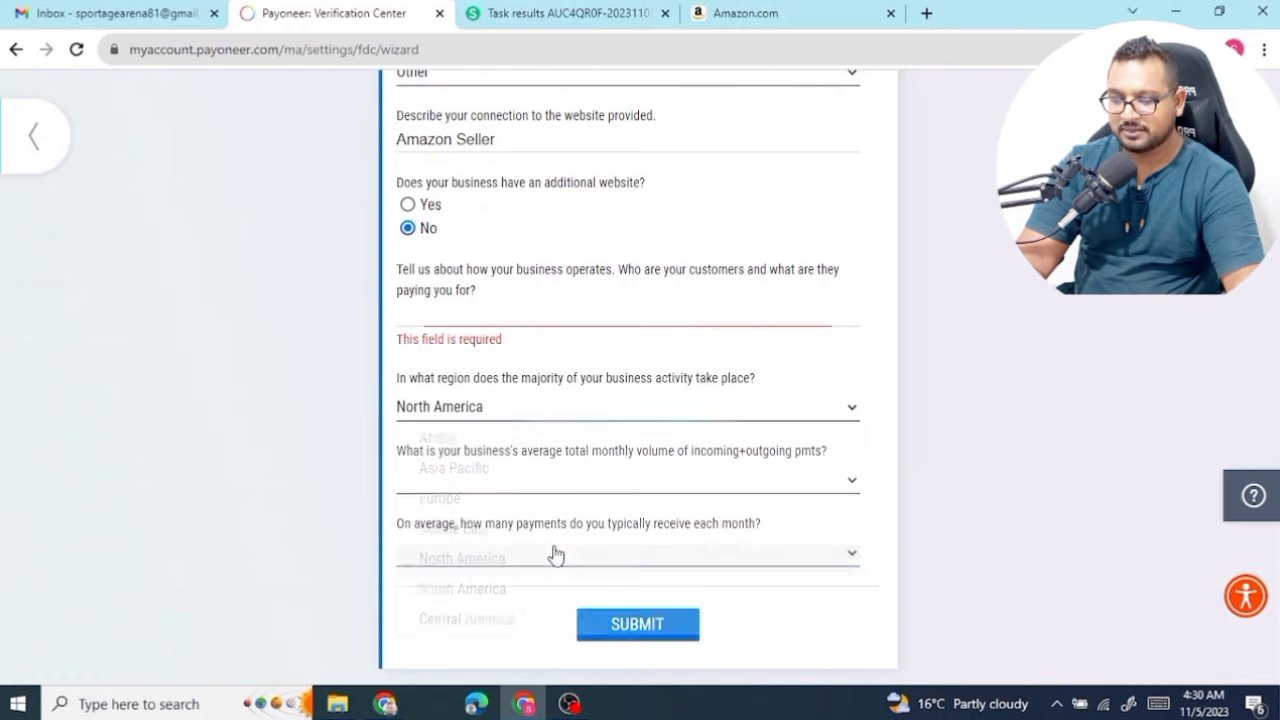
left_click(495, 489)
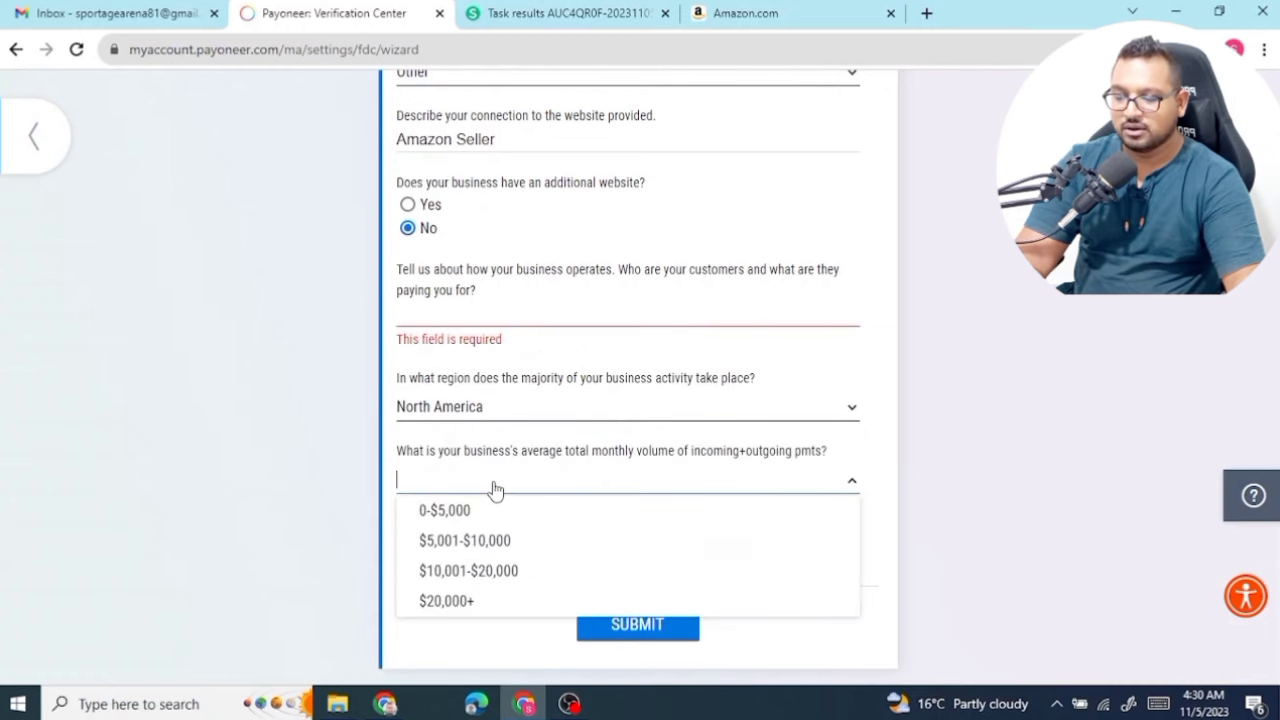
left_click(478, 516)
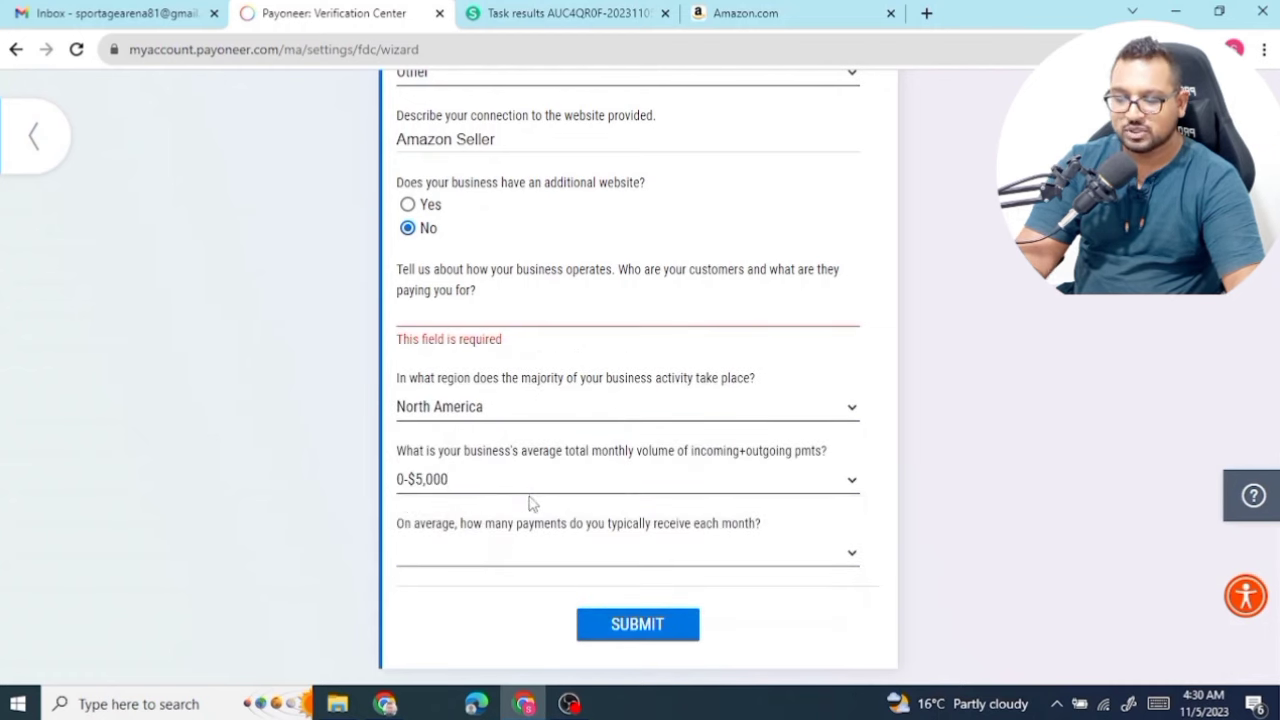
left_click(560, 572)
left_click(473, 564)
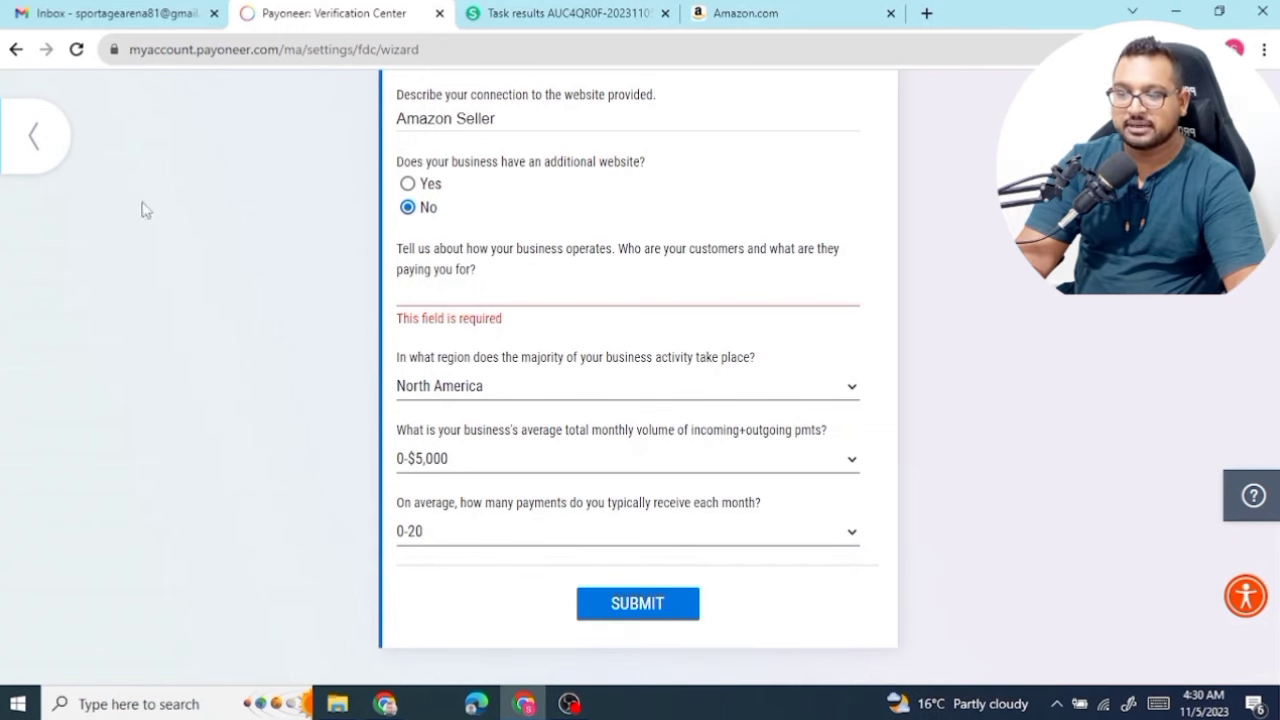
left_click(30, 158)
Open the Business owner information item, answer Yes to owners holding 25% or more of the company, and continue to the business owners
scroll(629, 420, "down", 2)
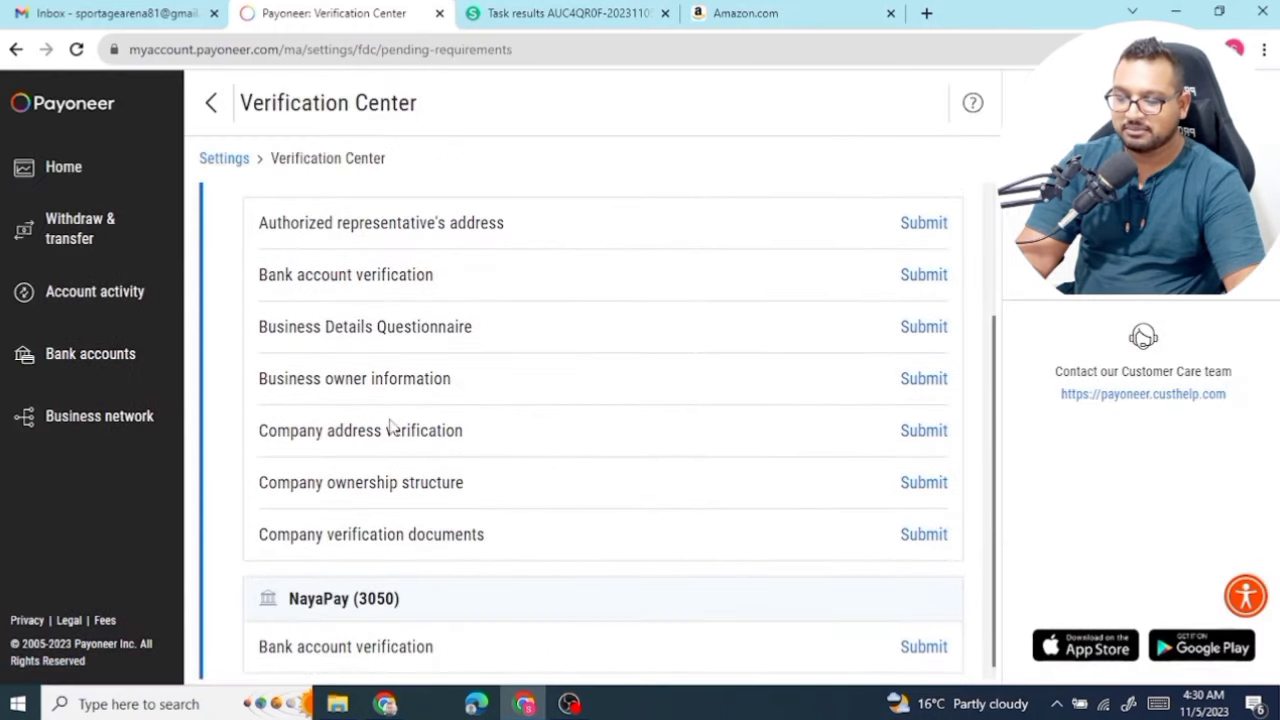
left_click(923, 379)
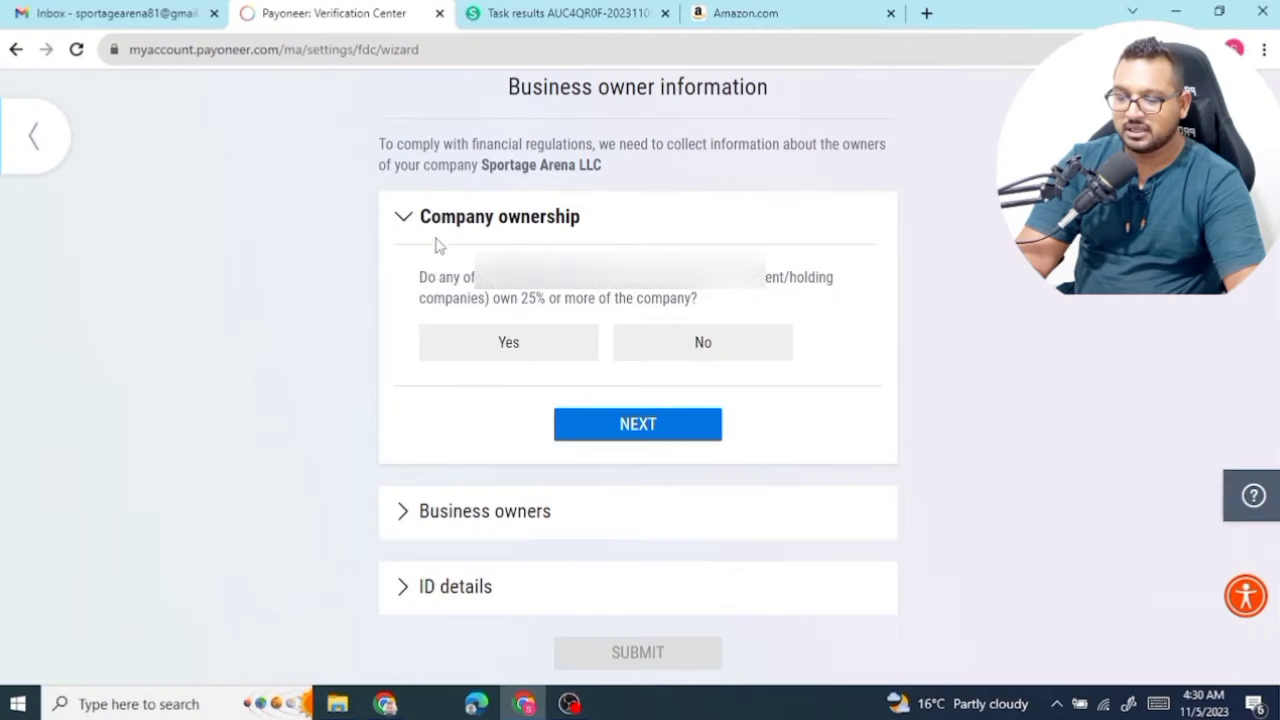
left_click(538, 354)
left_click(600, 426)
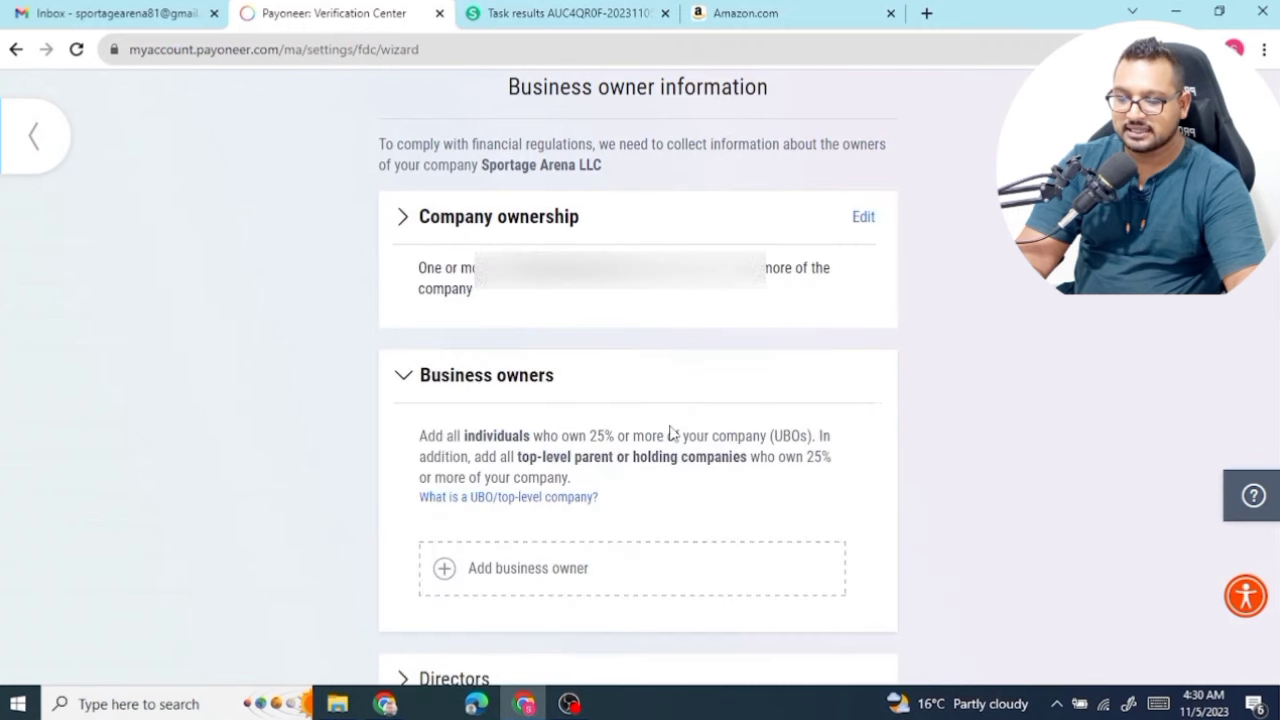
Start adding an individual (UBO) as business owner and answer Yes that the authorized representative is one of the UBOs
scroll(670, 430, "down", 2)
left_click(620, 428)
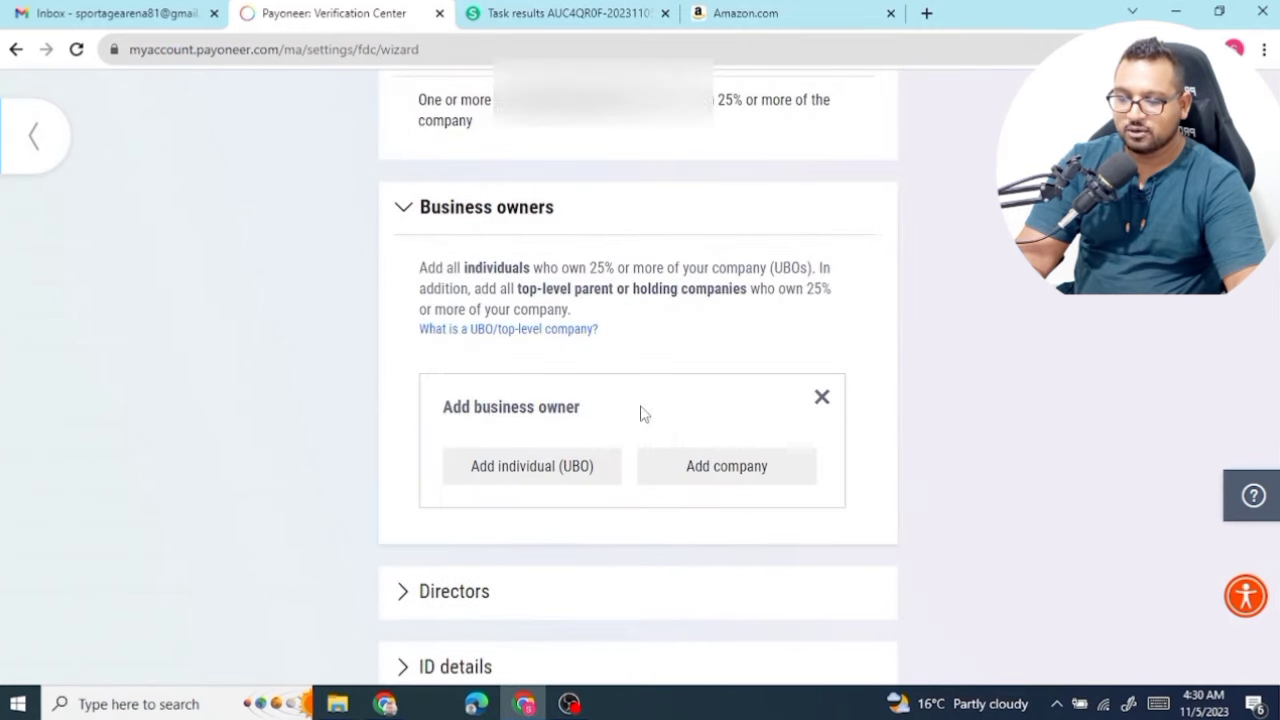
scroll(645, 435, "down", 1)
left_click(512, 400)
scroll(757, 408, "down", 2)
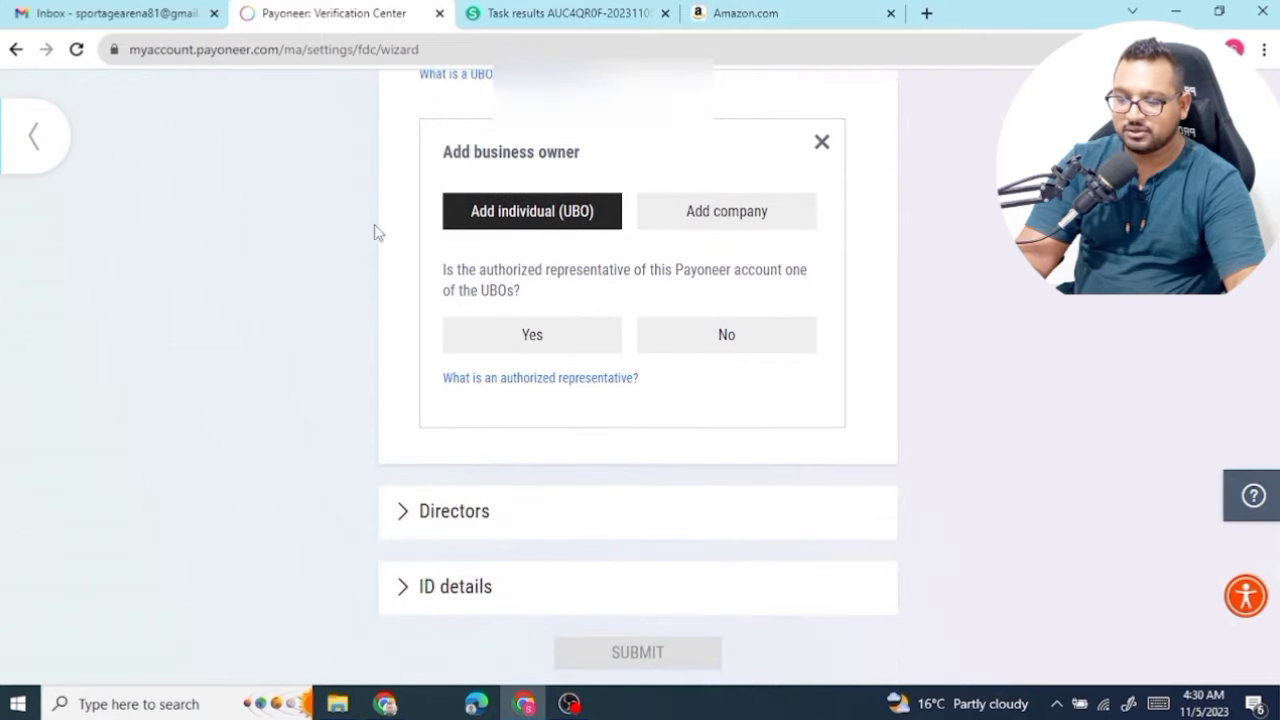
left_click(532, 335)
scroll(362, 248, "down", 3)
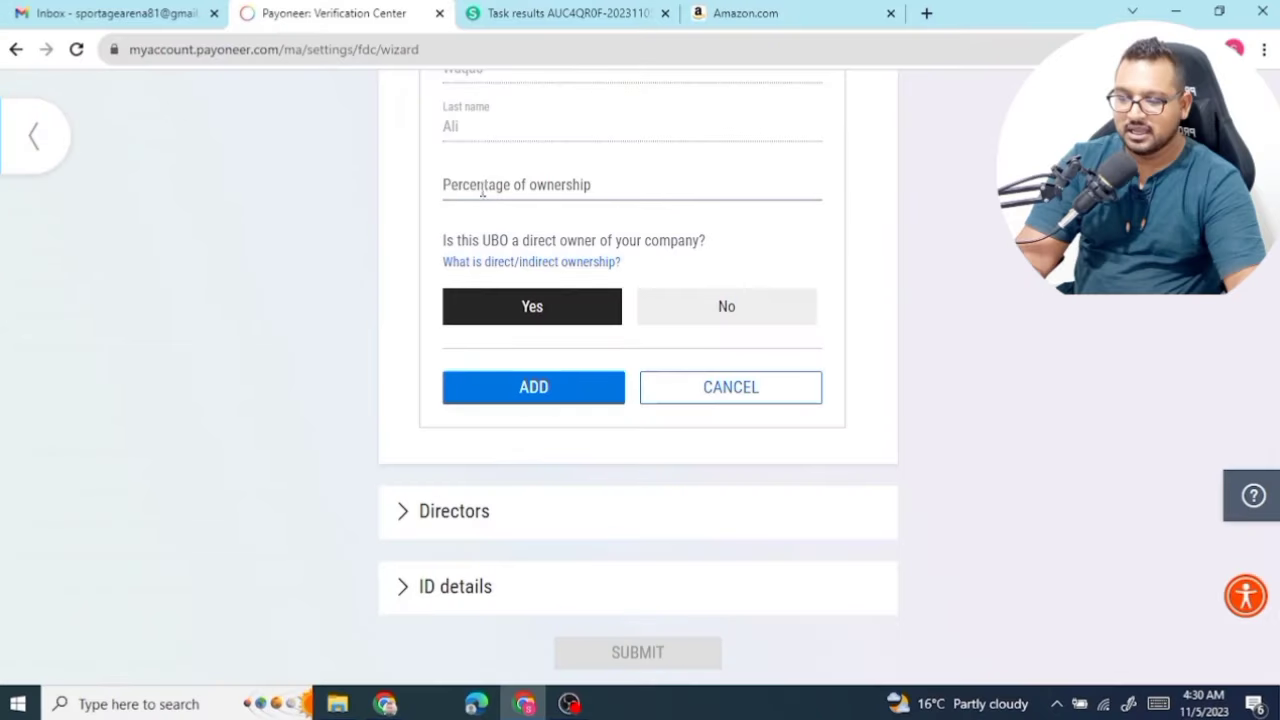
Try to add the business owner with the percentage of ownership left blank, and return to the open items
left_click(485, 188)
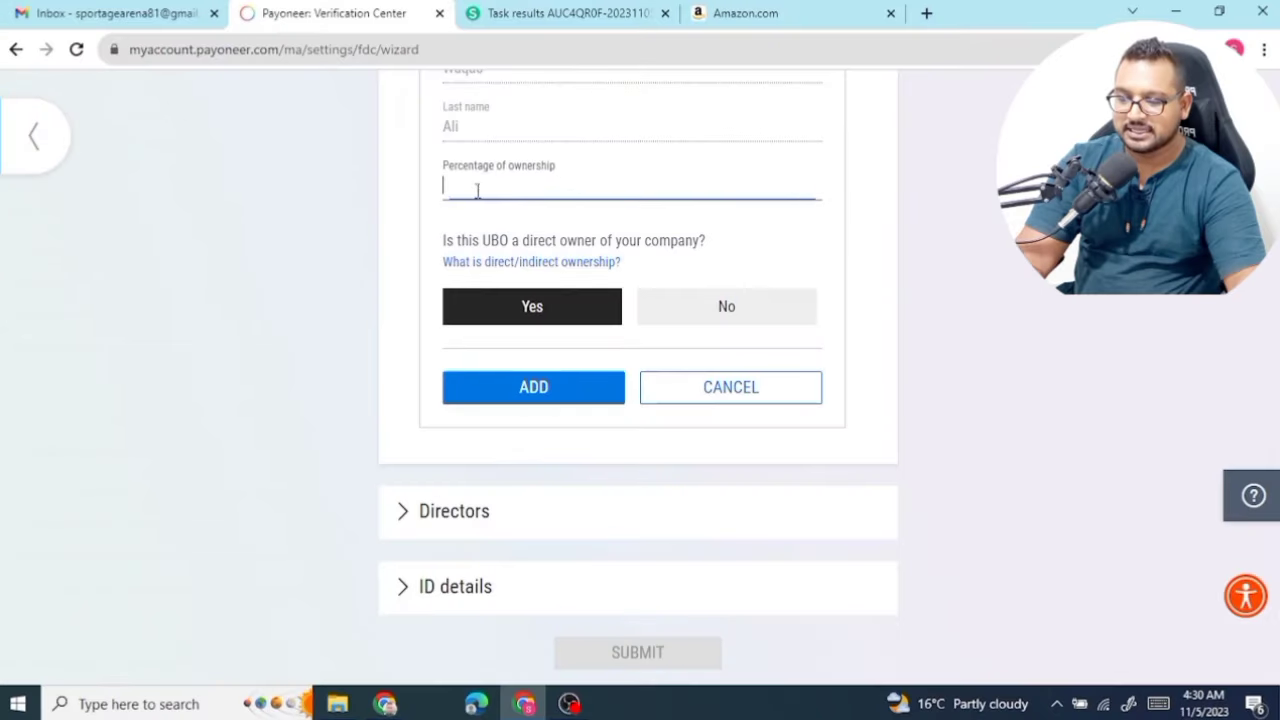
left_click(540, 400)
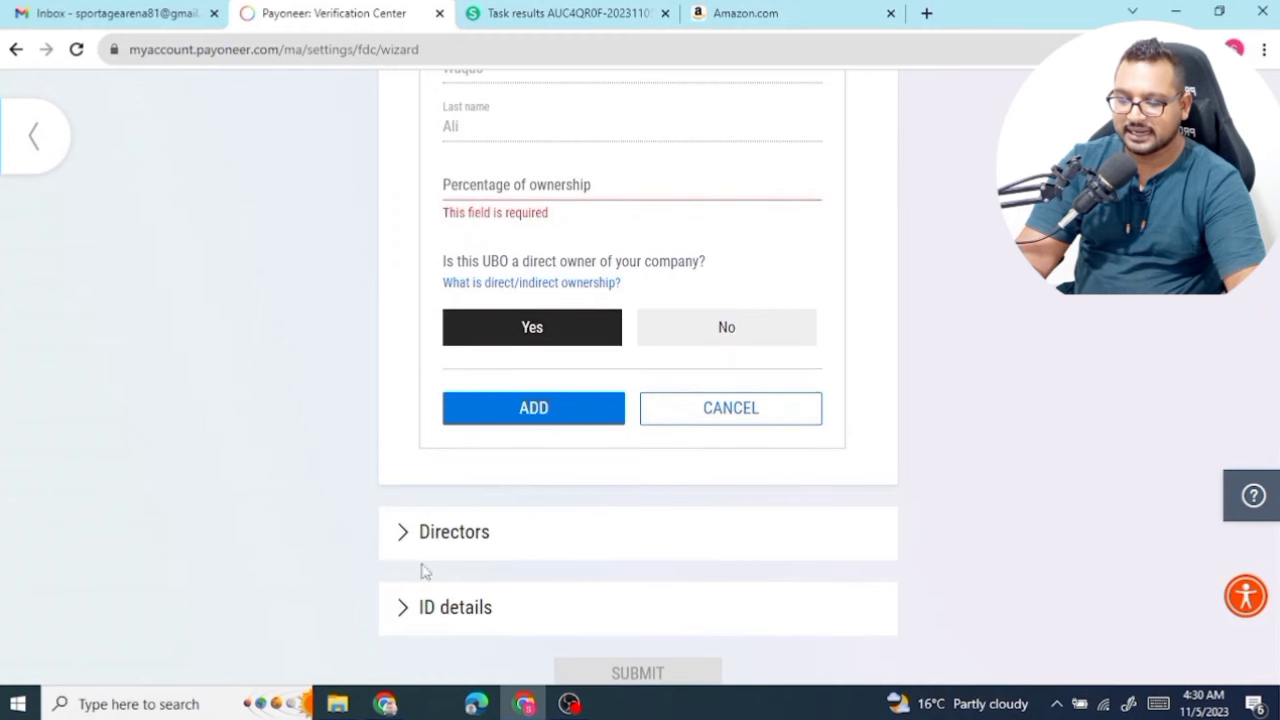
scroll(645, 414, "up", 8)
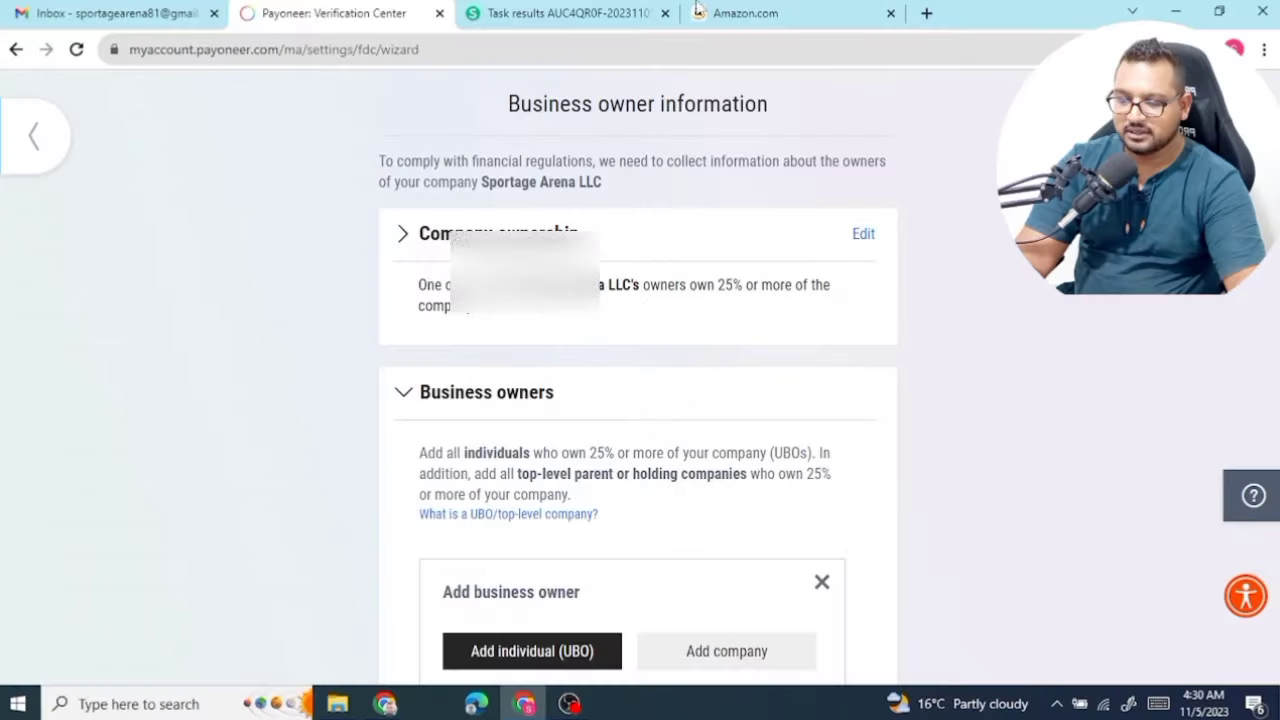
left_click(24, 158)
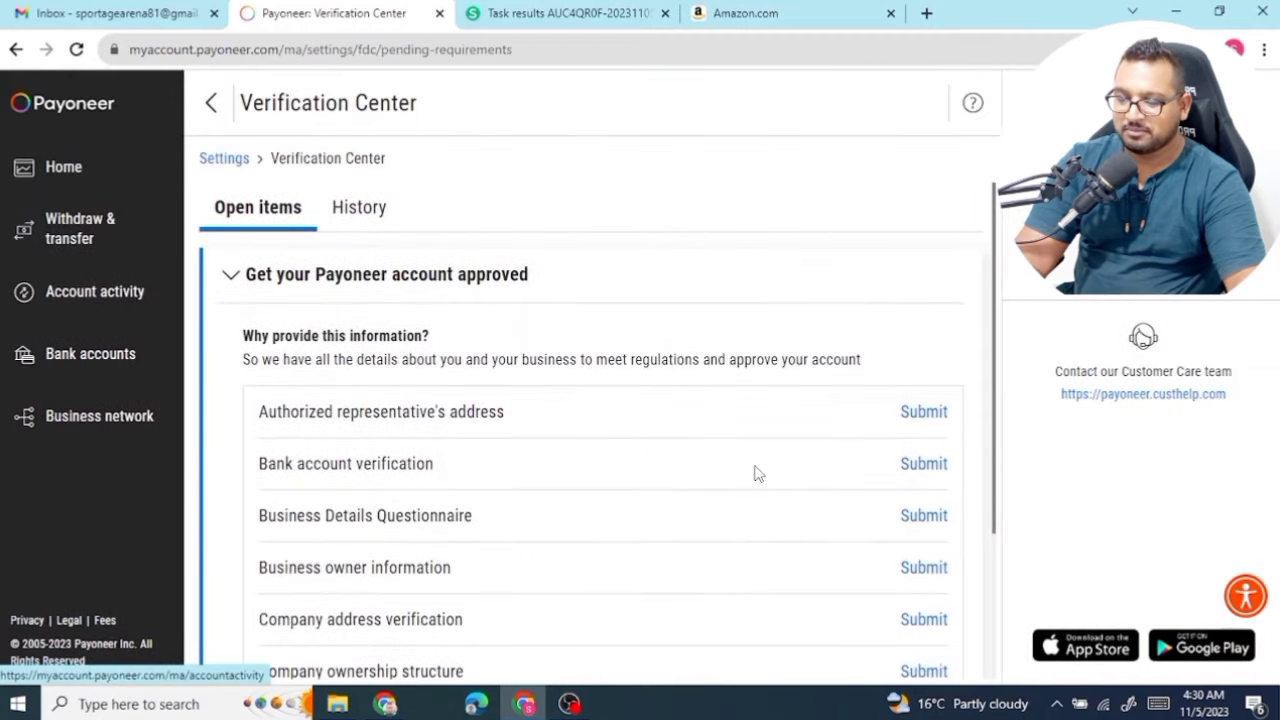
Open the Company address verification item, view the accepted document types, choose Other legal document, and return to the open items
scroll(575, 427, "down", 2)
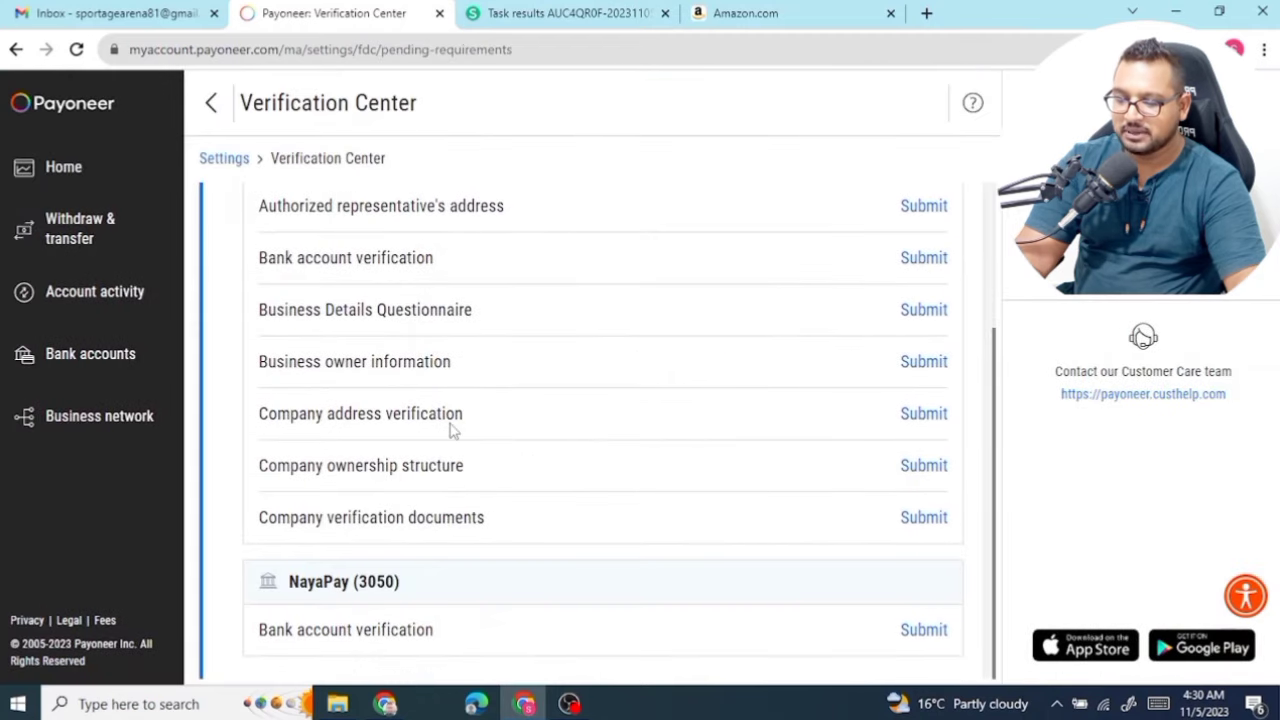
left_click(928, 418)
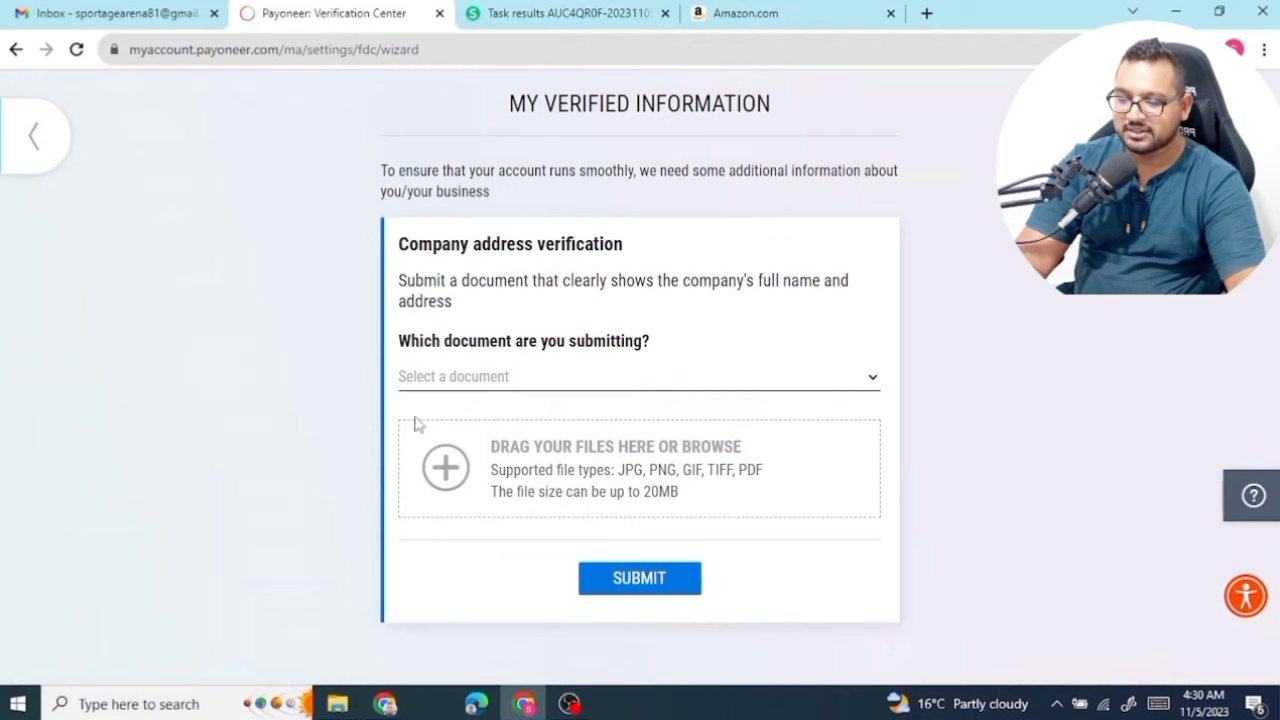
left_click(623, 388)
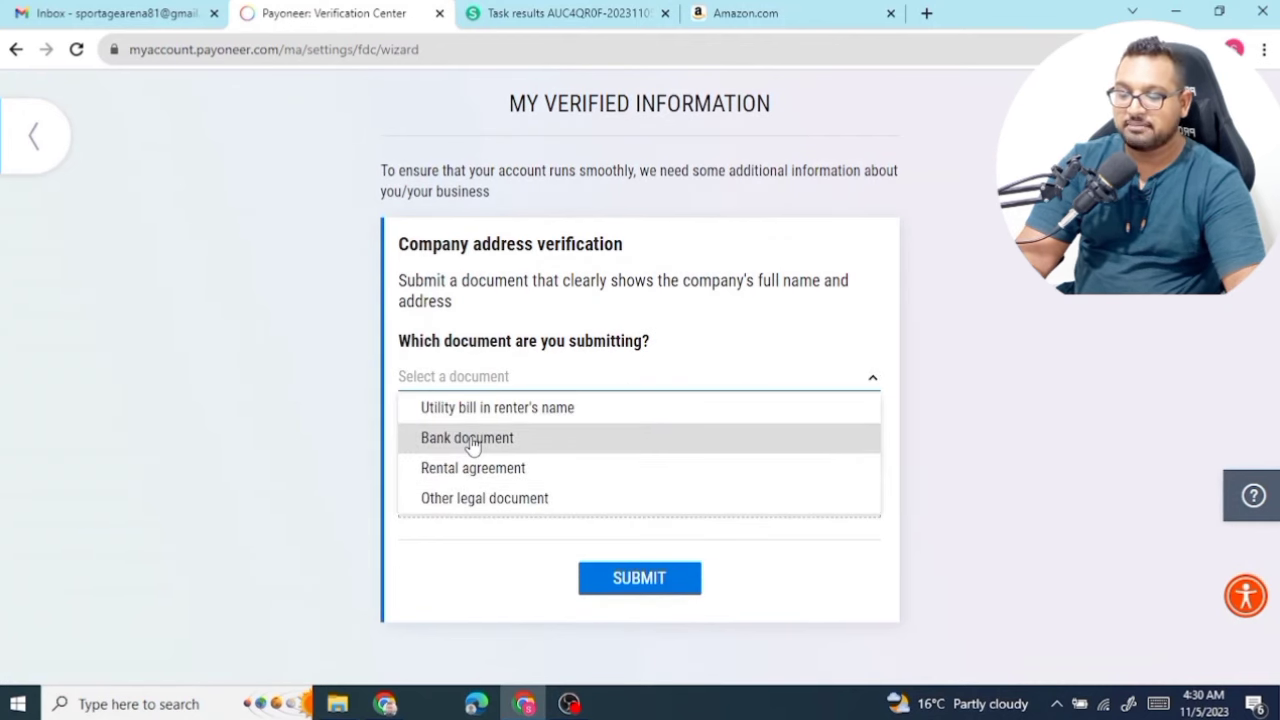
left_click(490, 502)
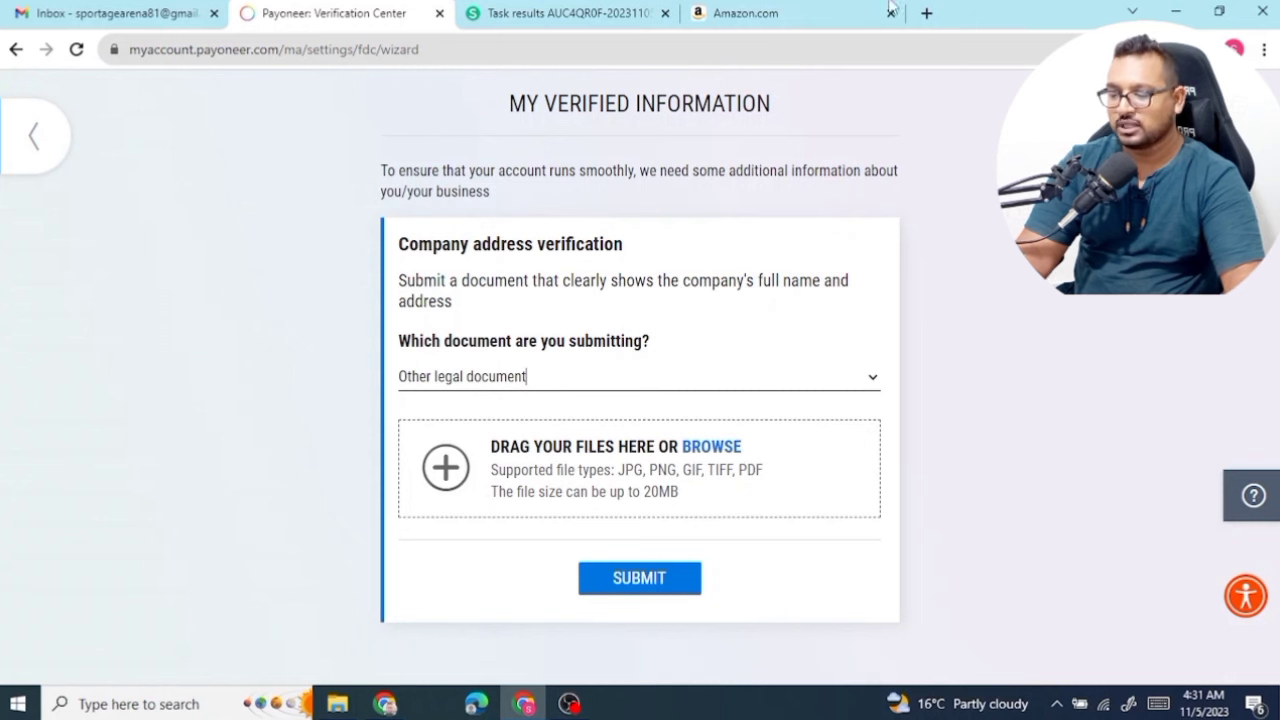
left_click(55, 148)
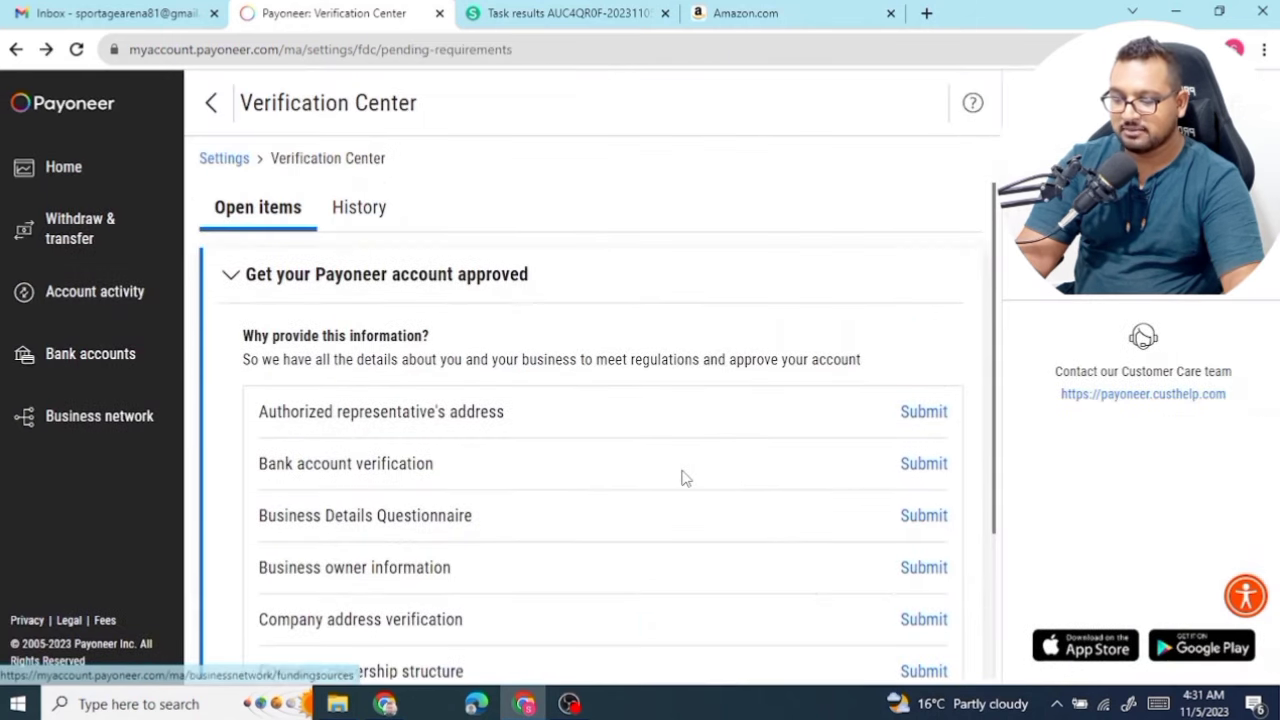
Open the Company ownership structure item and read its document requirements, tips and supported upload file types
scroll(589, 486, "down", 2)
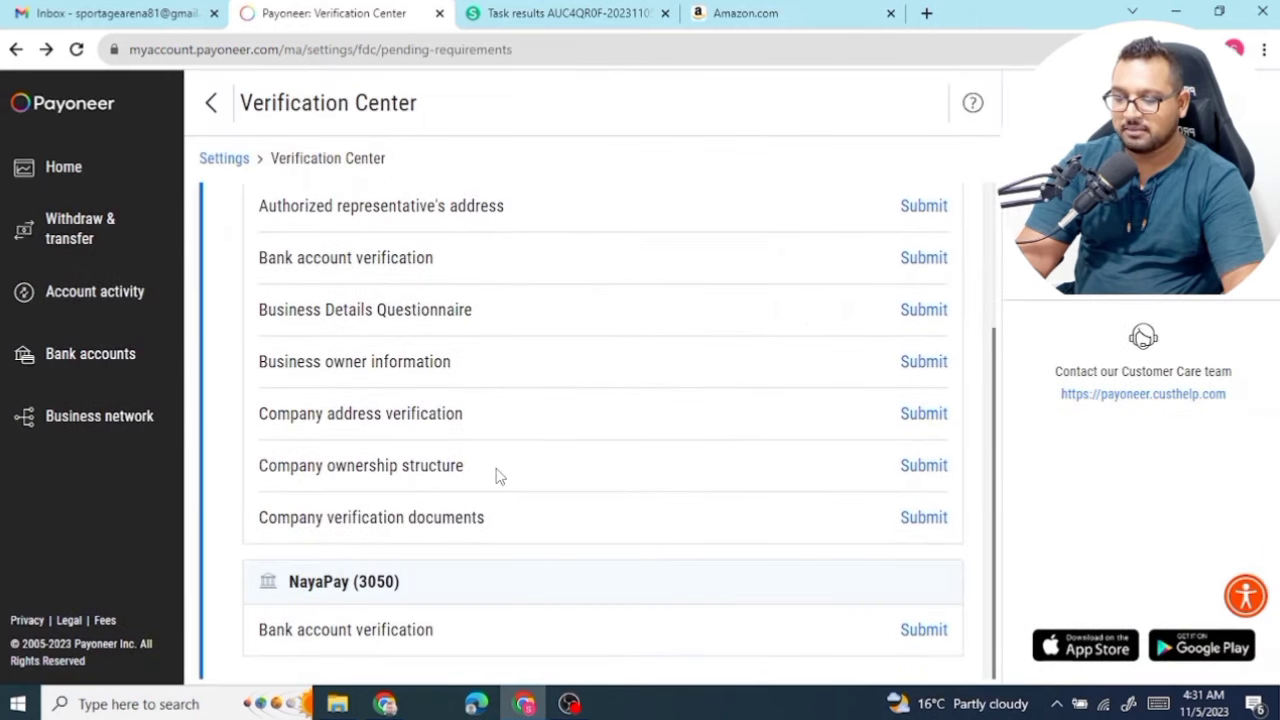
left_click(924, 466)
scroll(680, 483, "down", 3)
scroll(762, 436, "up", 1)
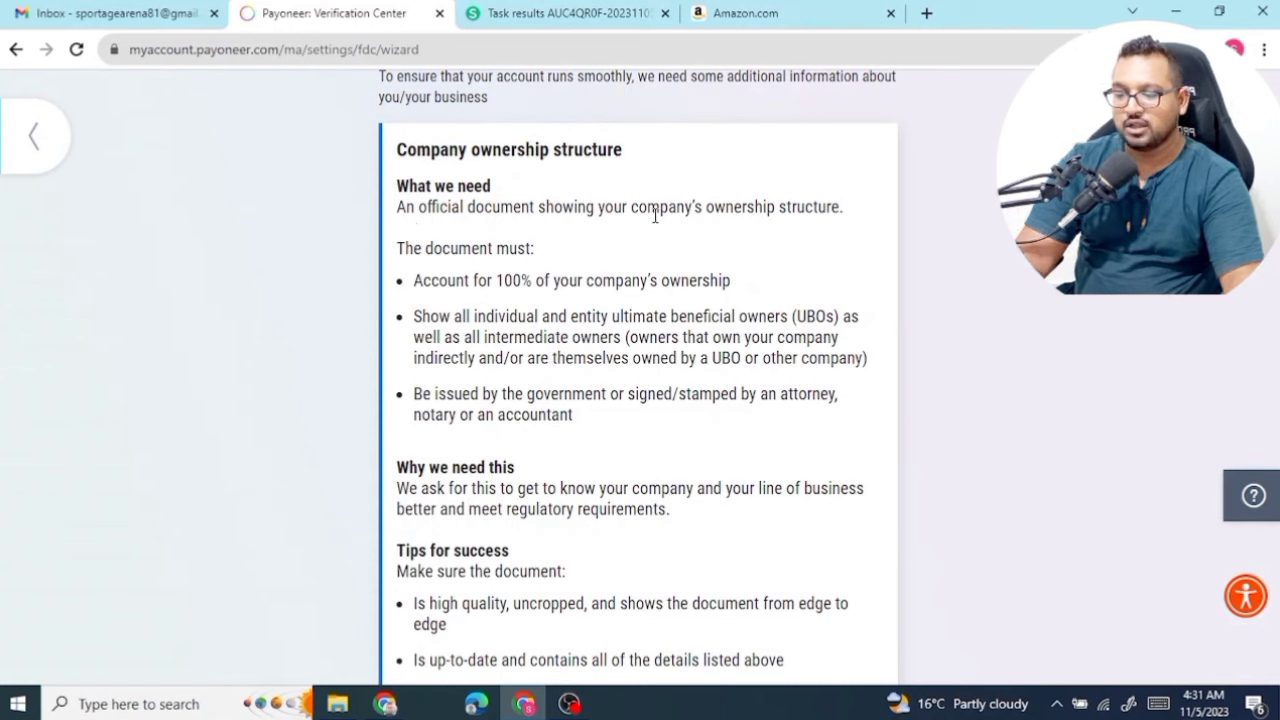
left_click_drag(648, 207, 772, 226)
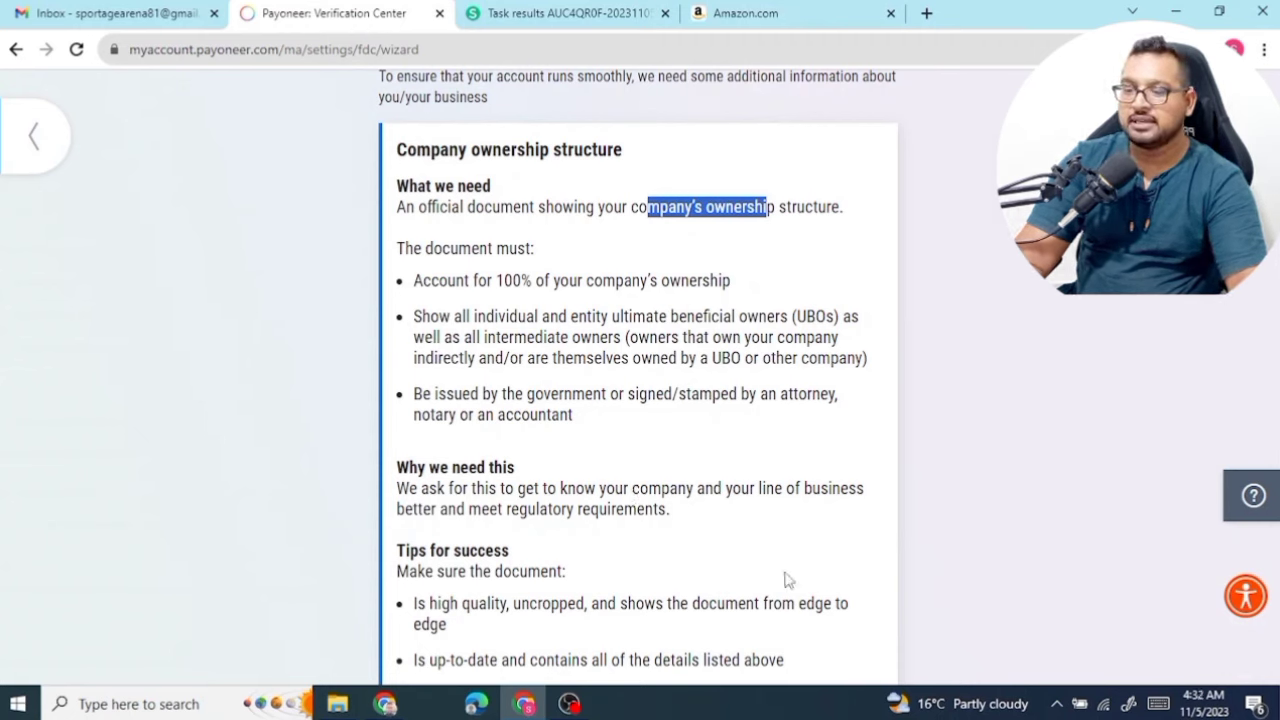
scroll(783, 575, "down", 2)
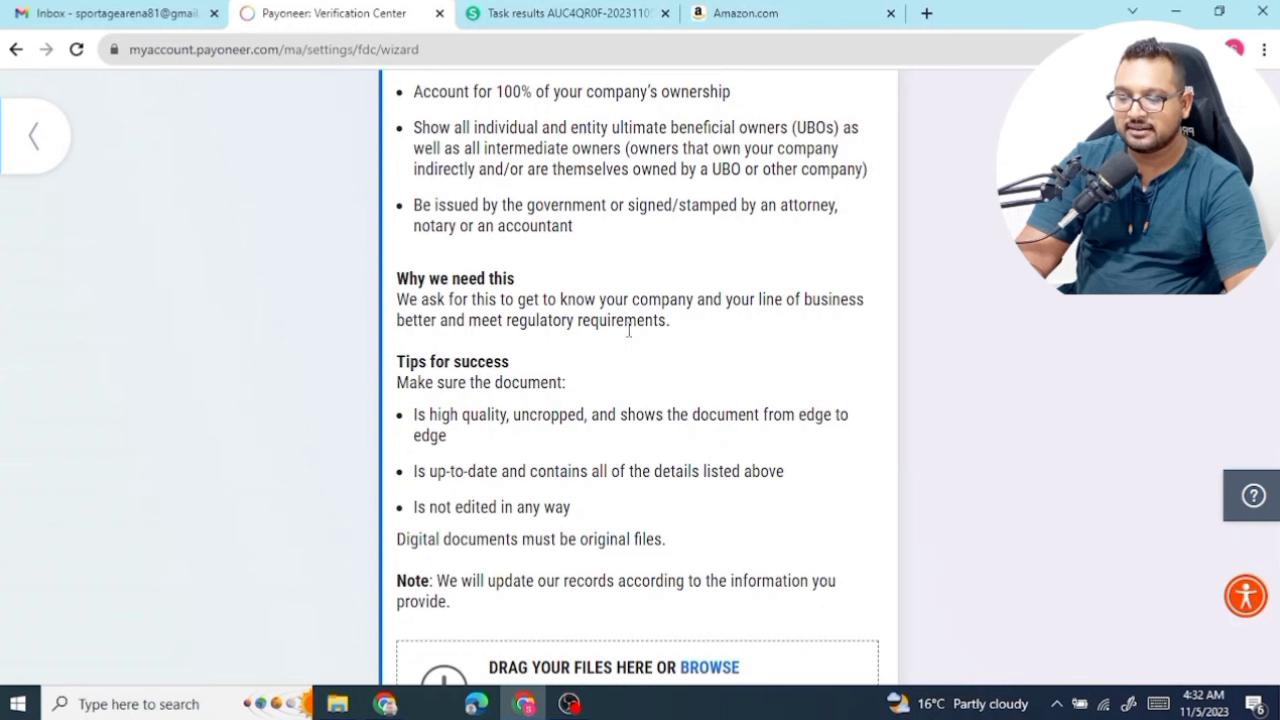
scroll(677, 354, "down", 2)
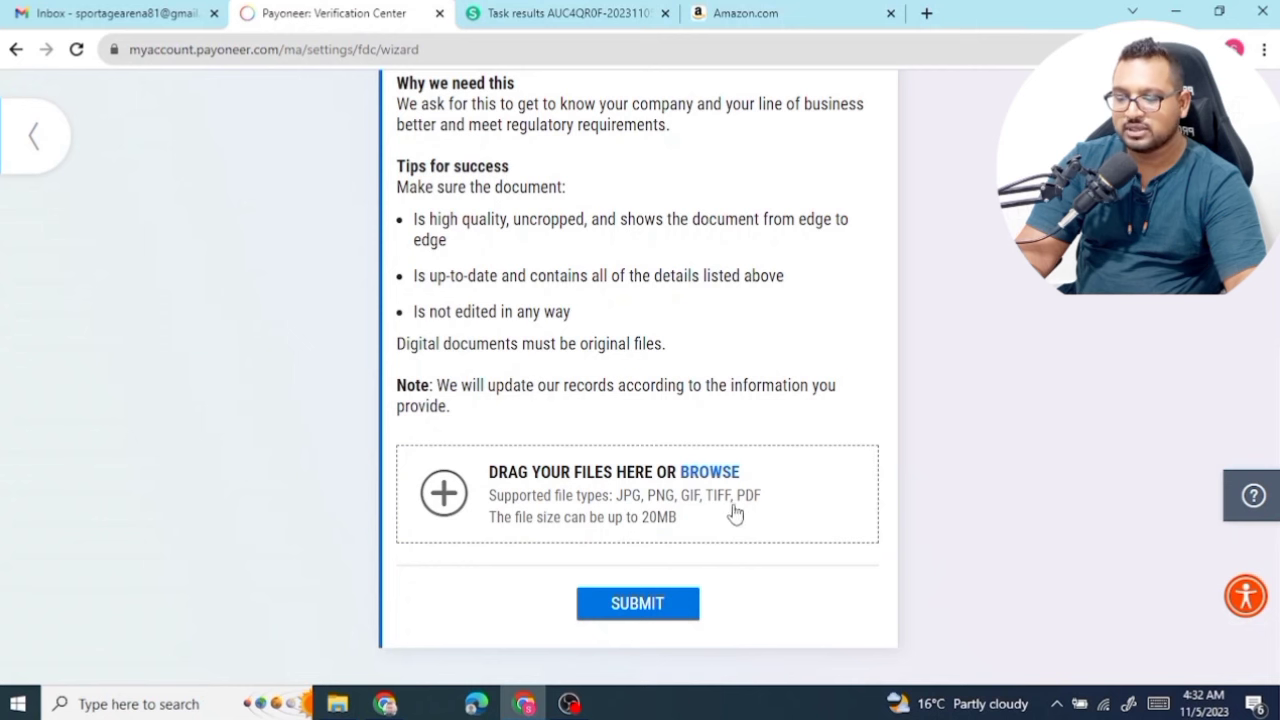
scroll(594, 417, "up", 5)
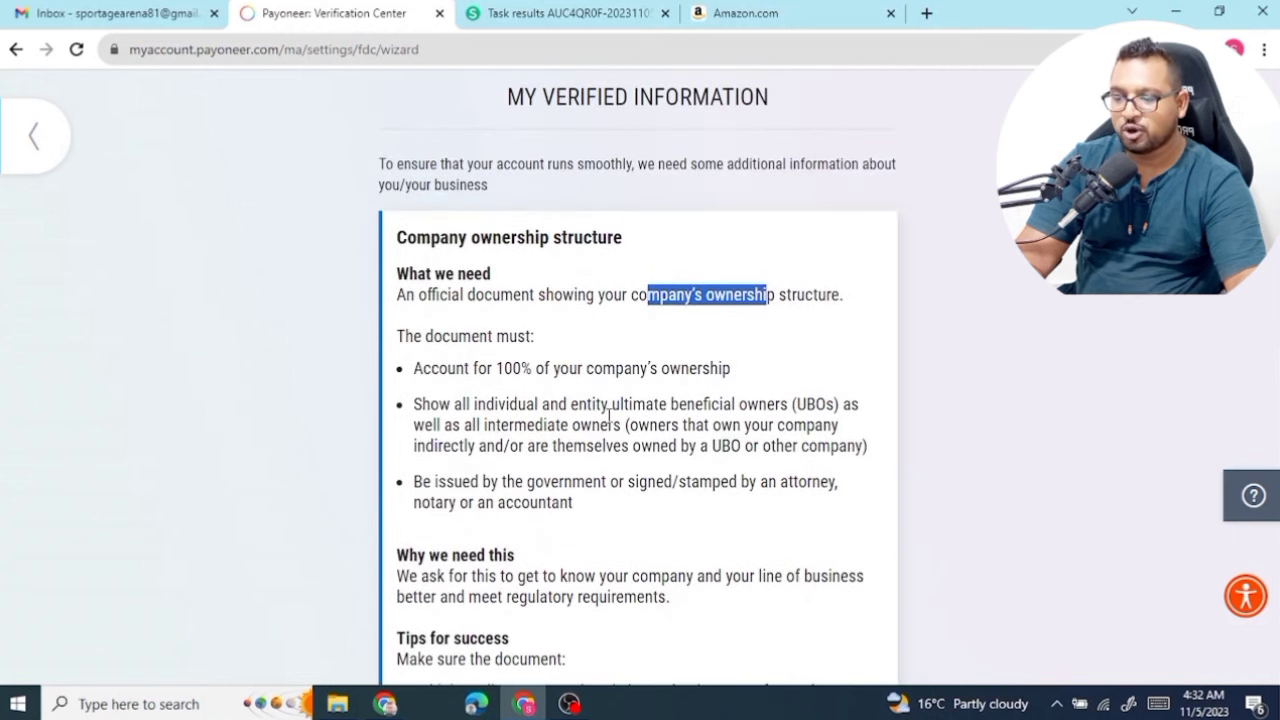
Switch to the MicahGuru Formations Facebook group and attach UBO (1) from Downloads as a new group file
left_click(397, 712)
key("ctrl+Tab")
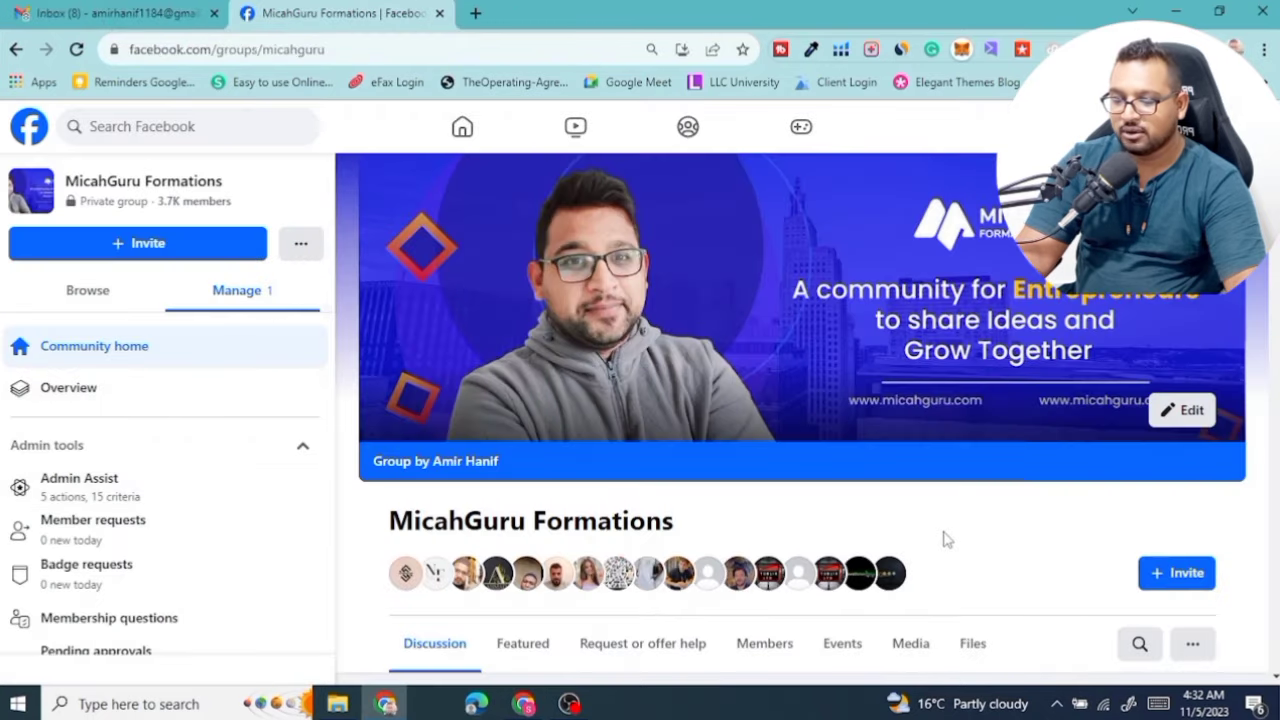
scroll(947, 540, "down", 2)
left_click(972, 454)
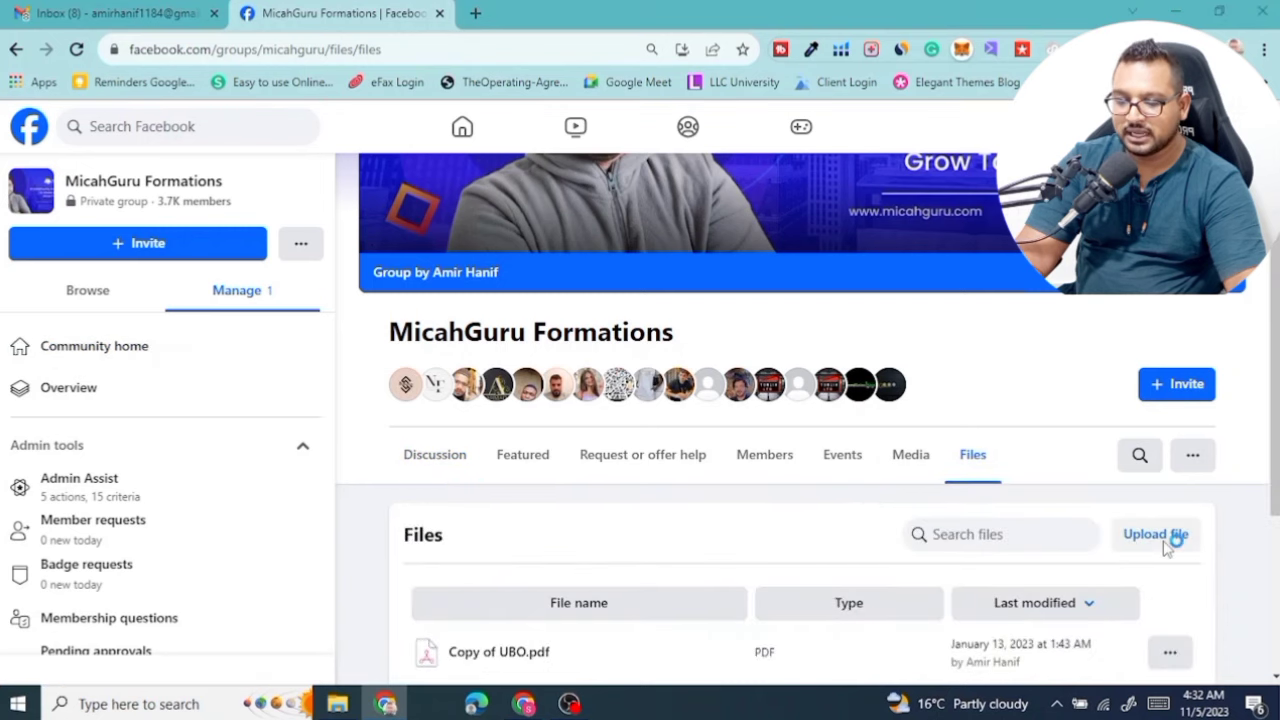
left_click(1170, 540)
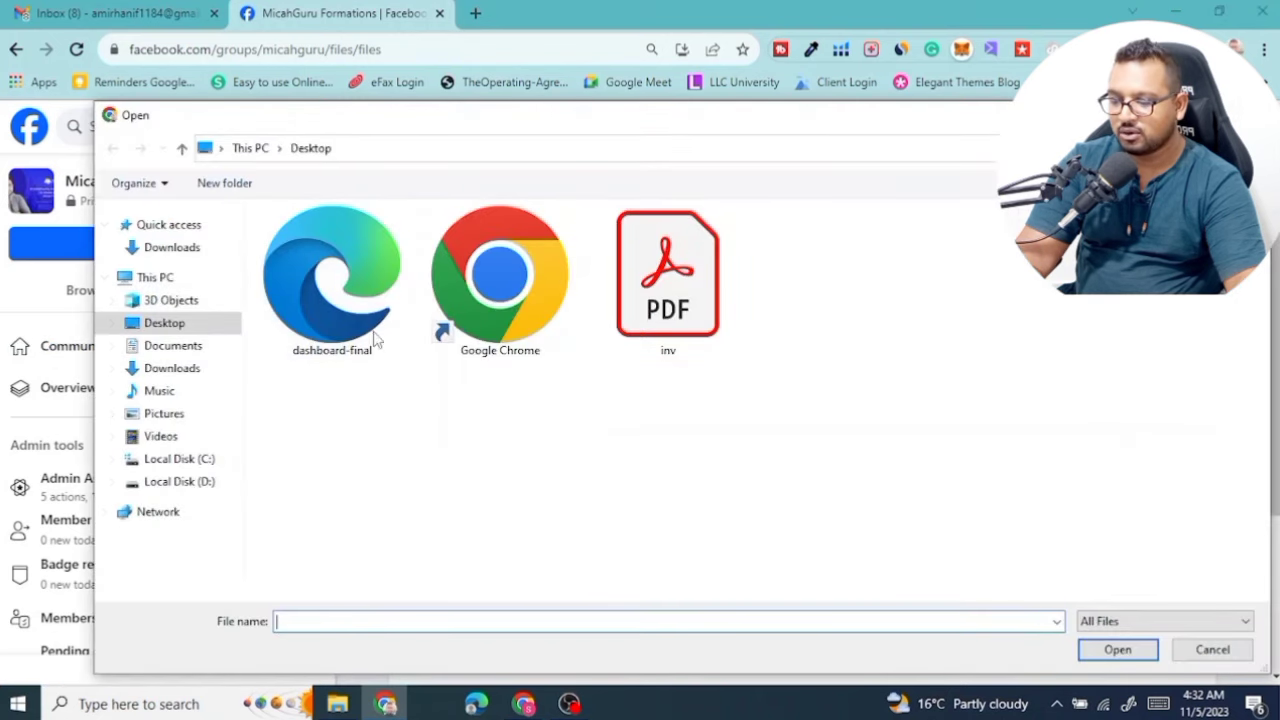
left_click(182, 370)
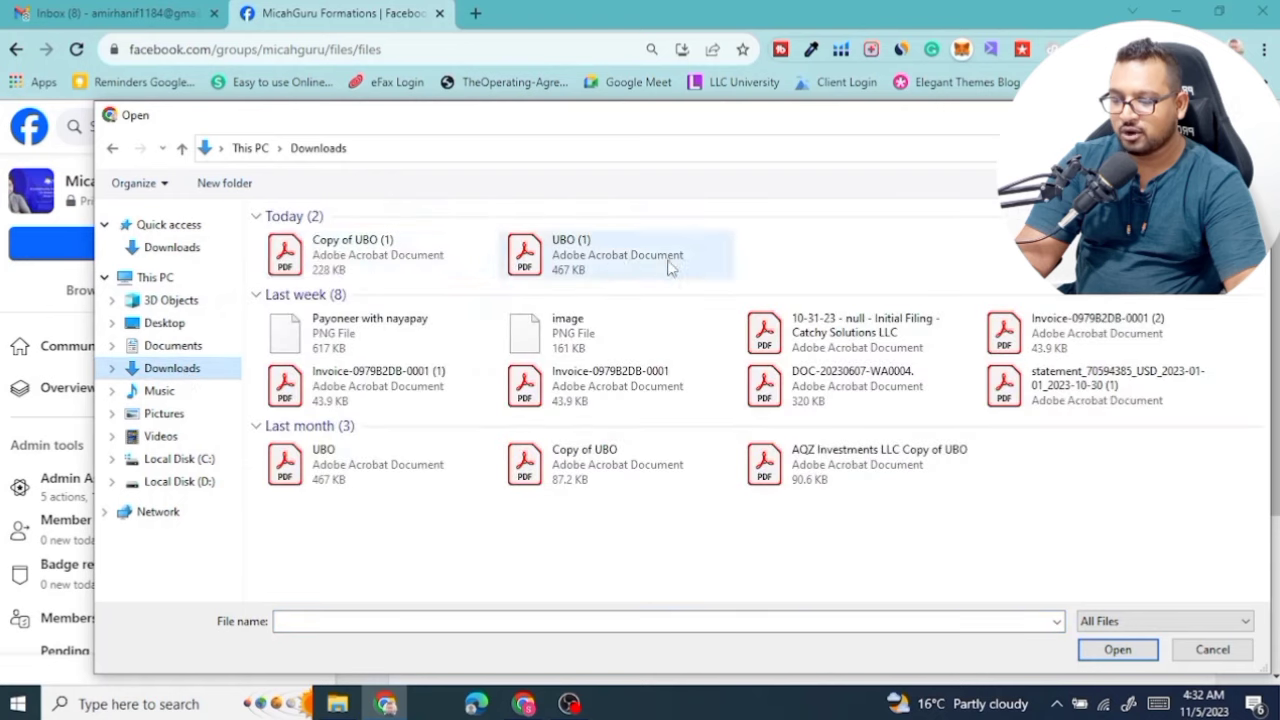
double_click(568, 268)
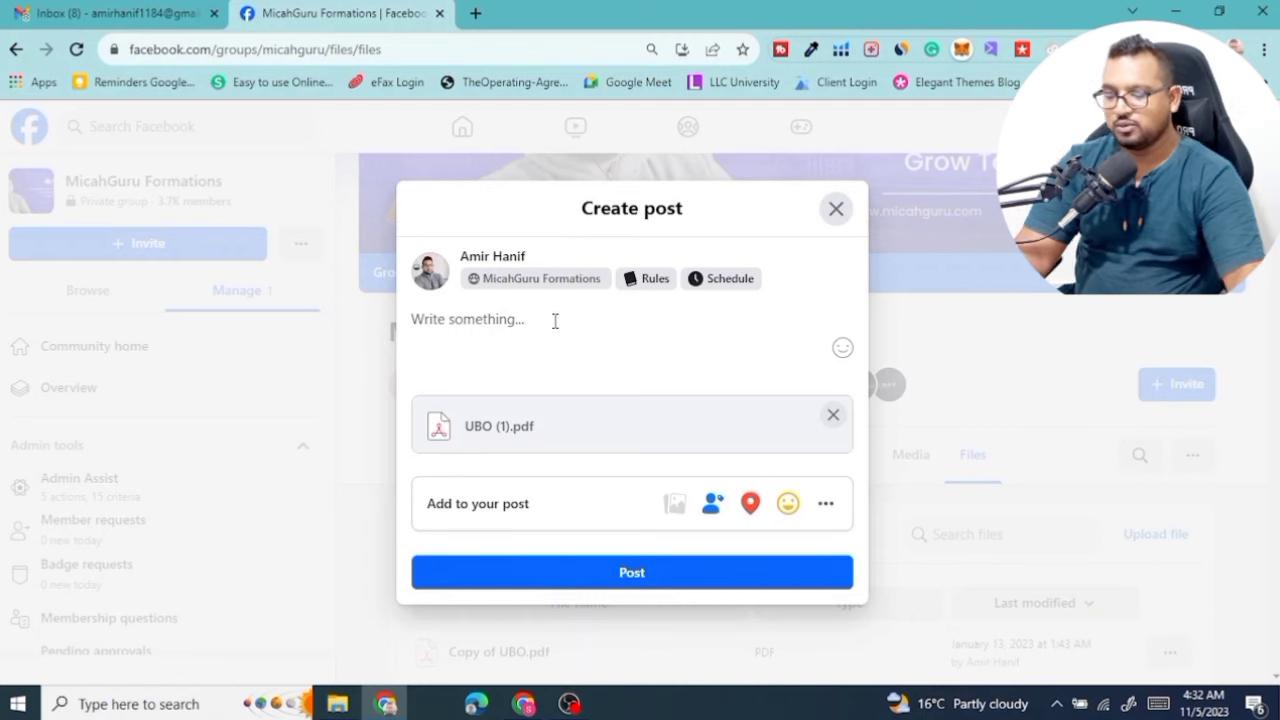
Enter "UBO Template" as the post text for the attached PDF and publish the post
type("UBO ")
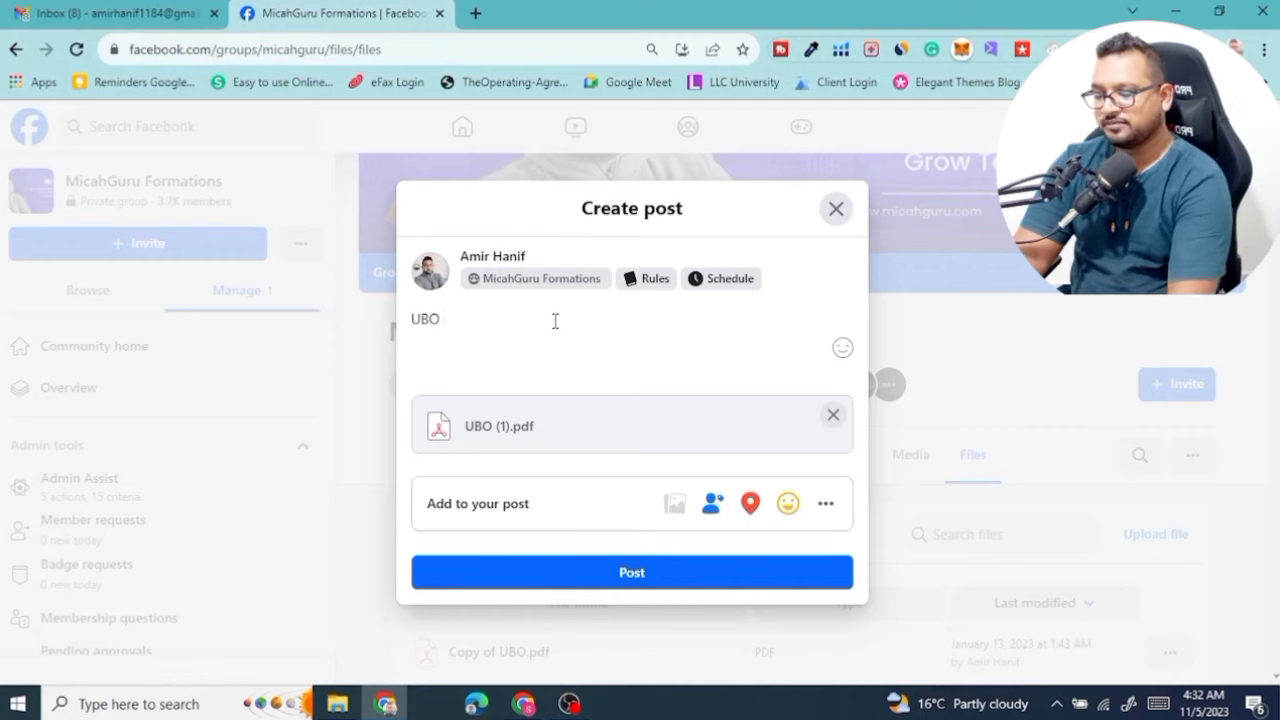
type("EX")
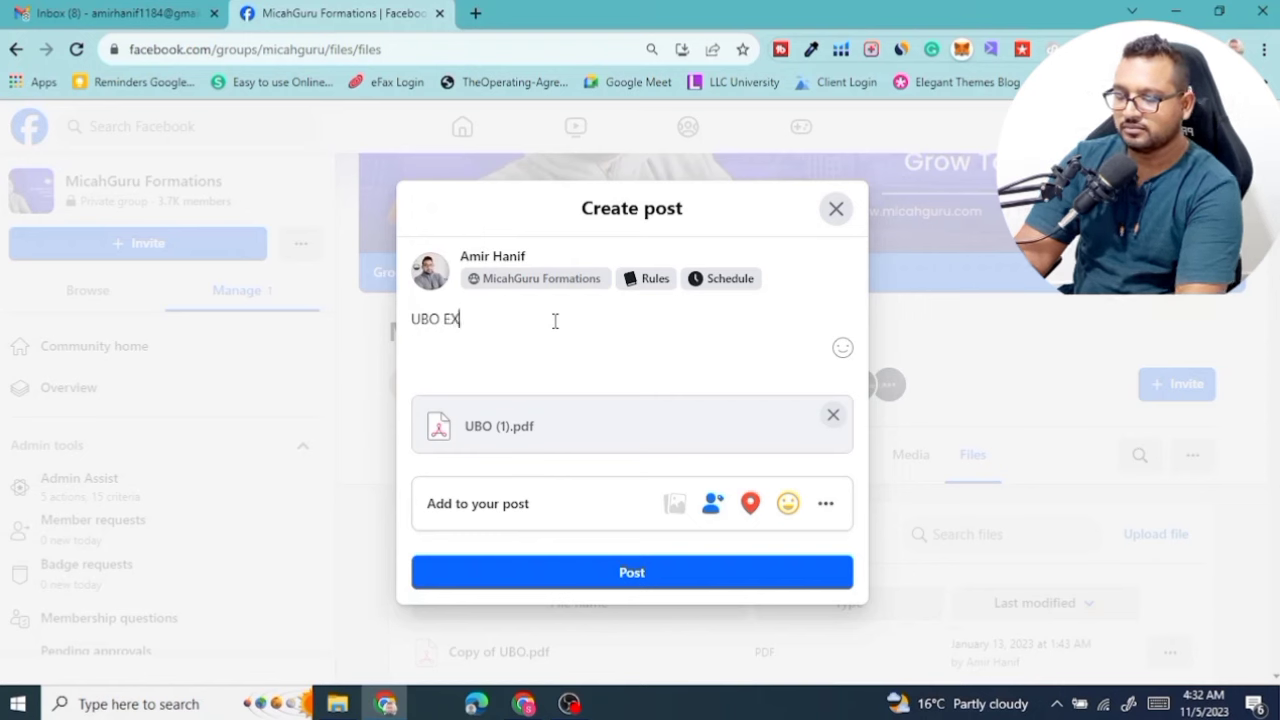
type("amp")
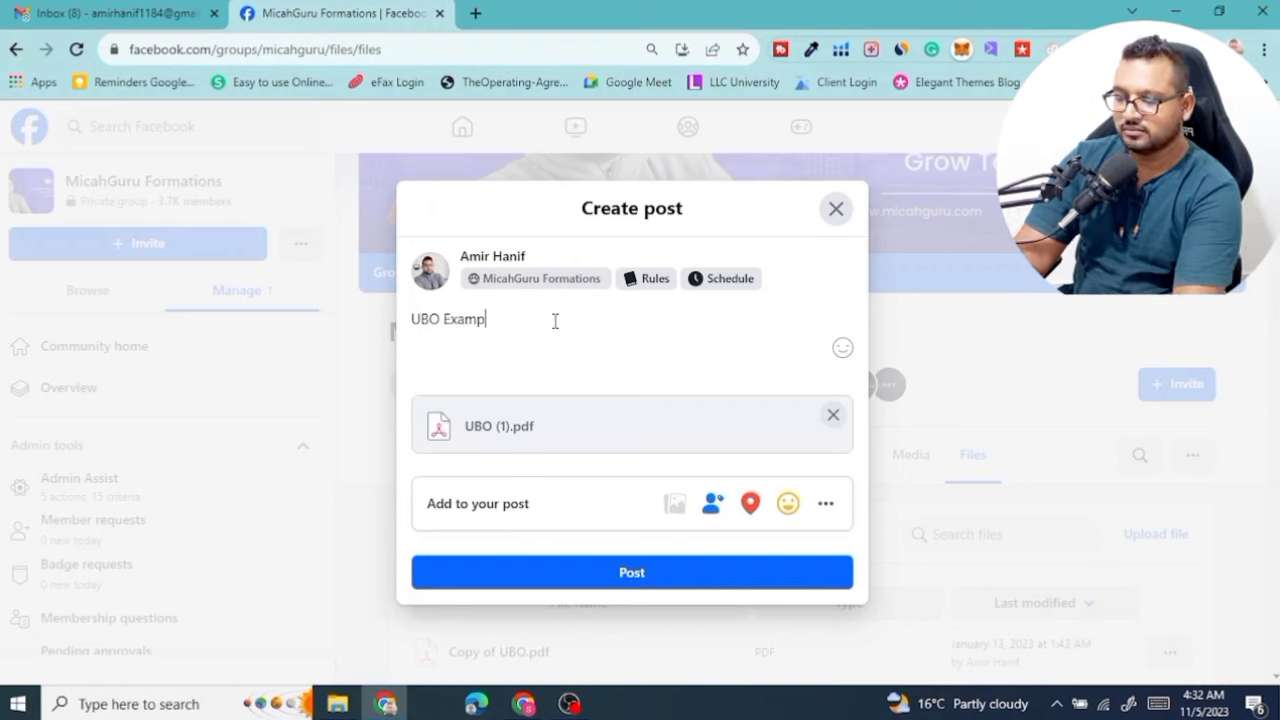
type("le")
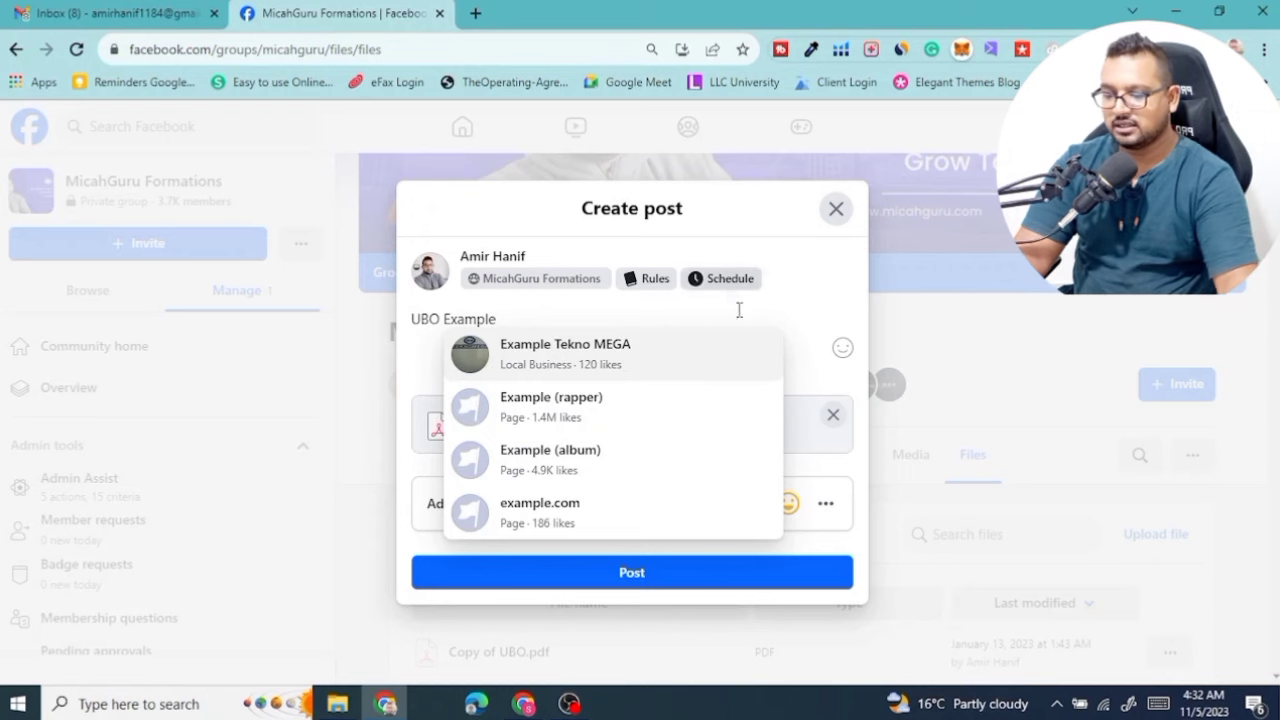
left_click(797, 317)
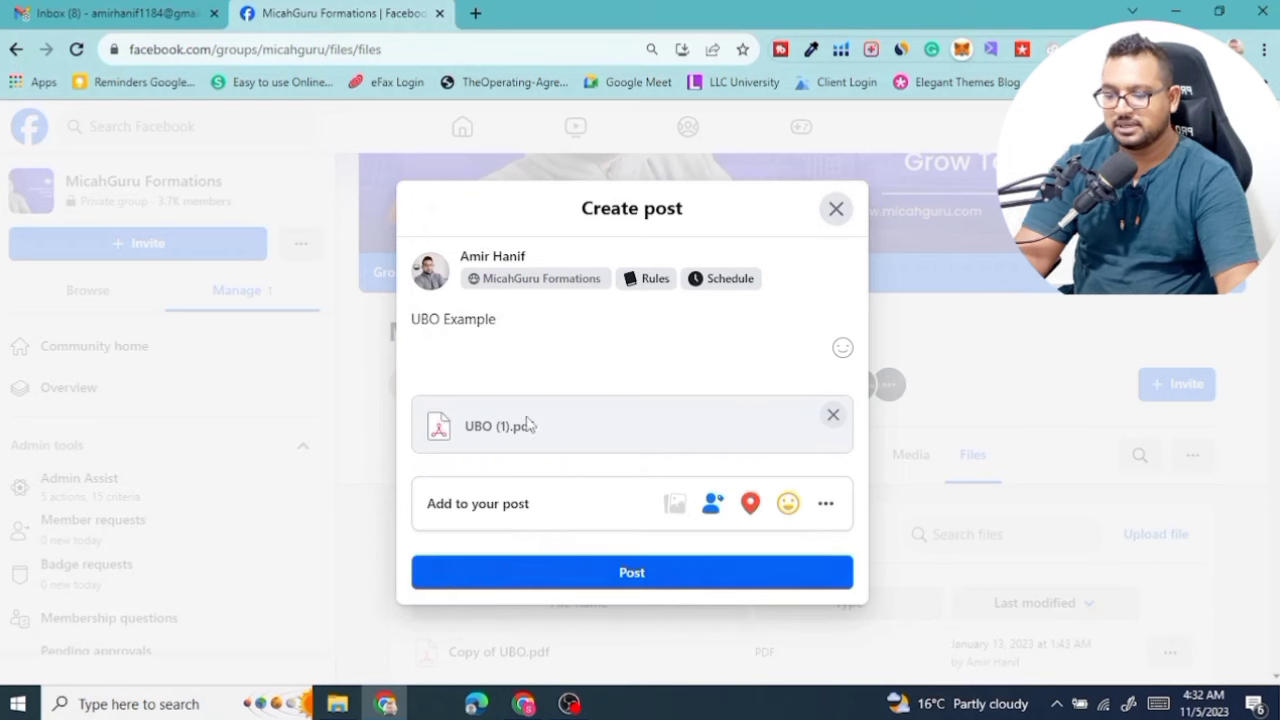
left_click_drag(498, 318, 444, 321)
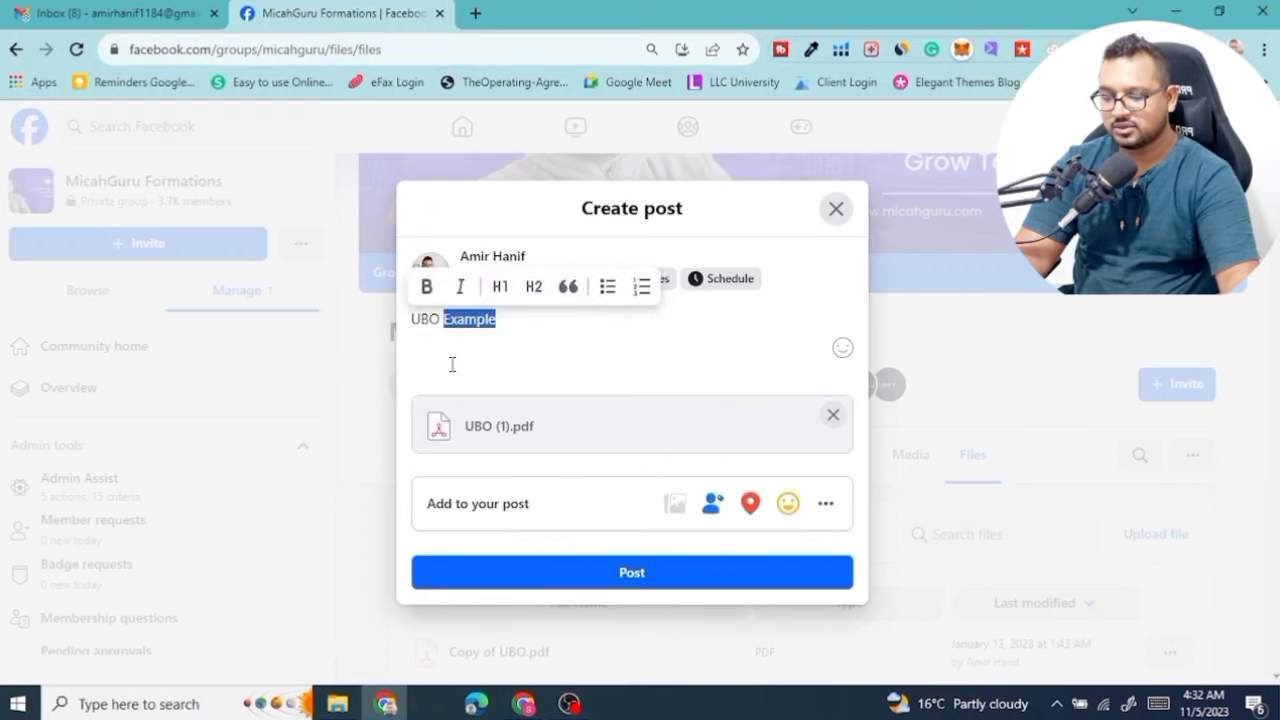
type("Template")
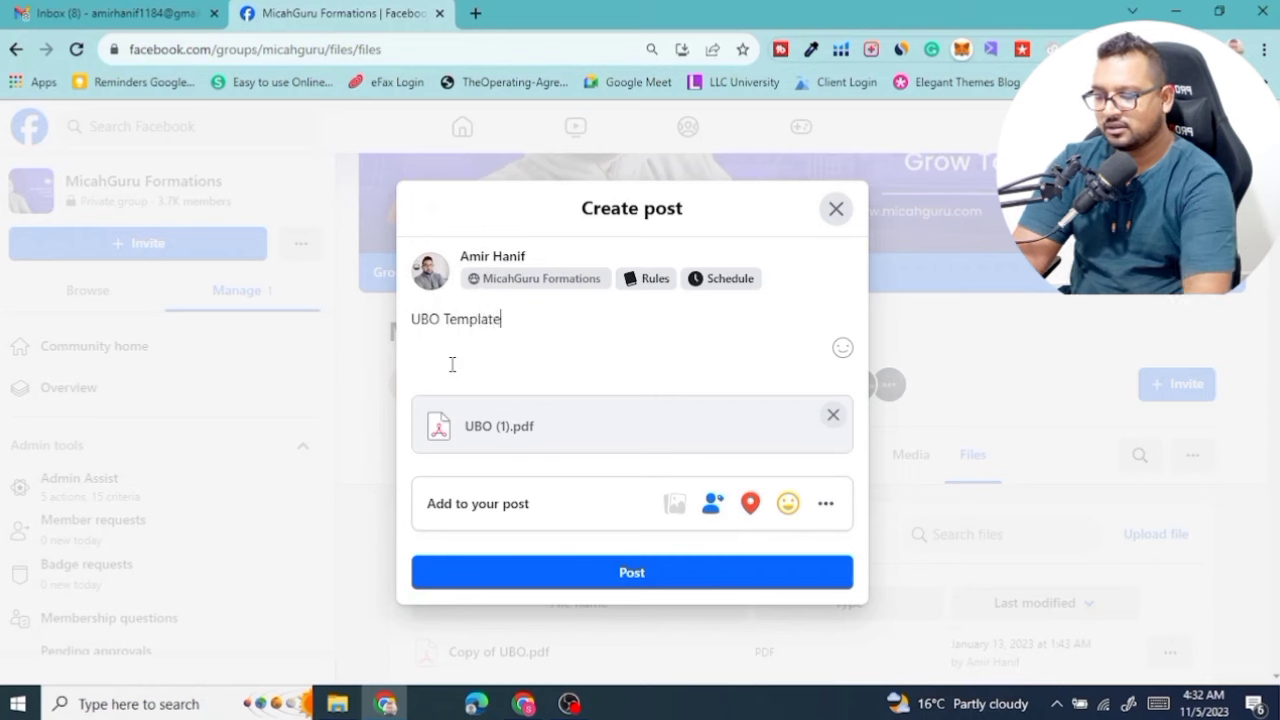
left_click(736, 570)
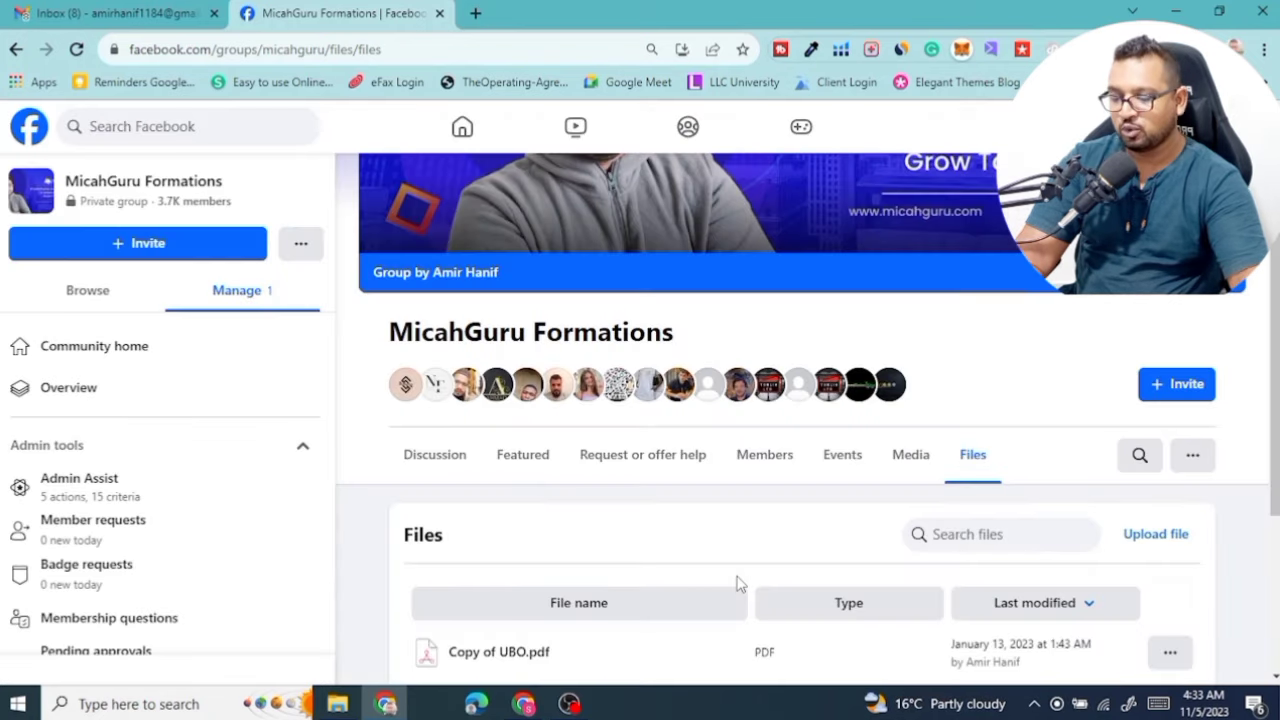
Reload the group's file list and check it for the uploaded UBO (1).pdf
scroll(736, 585, "down", 3)
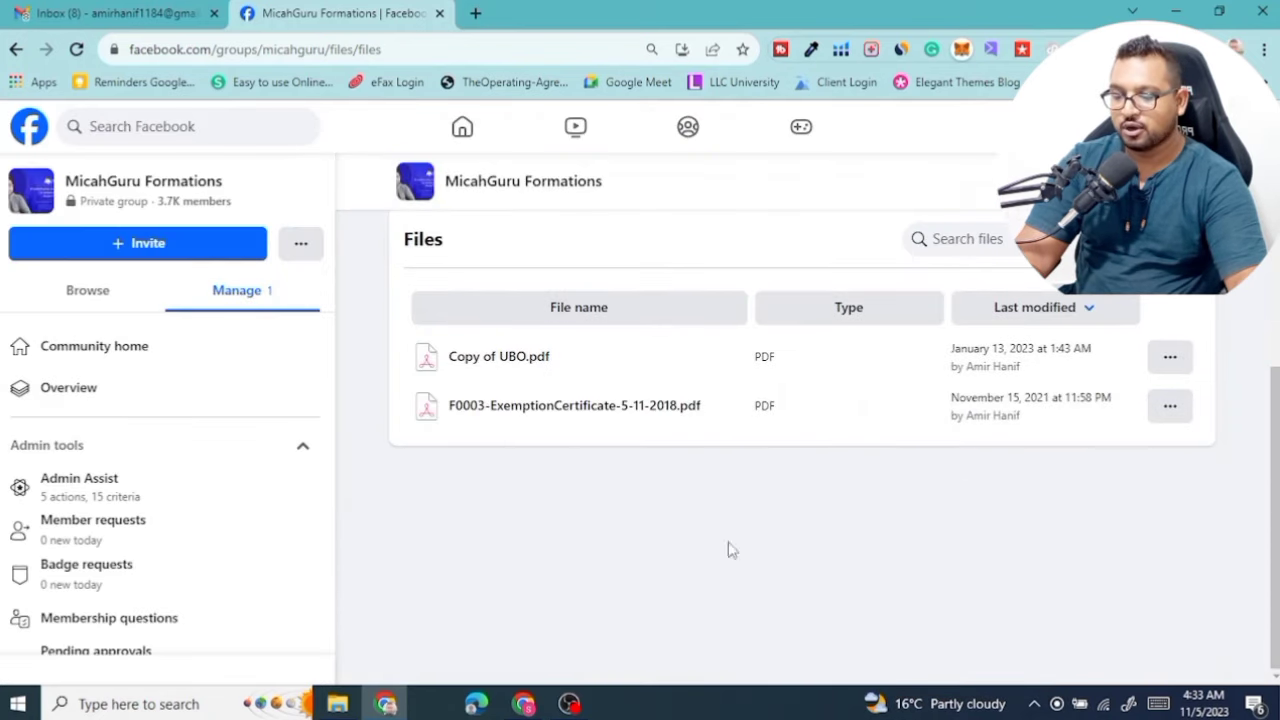
scroll(775, 565, "up", 4)
scroll(785, 540, "down", 3)
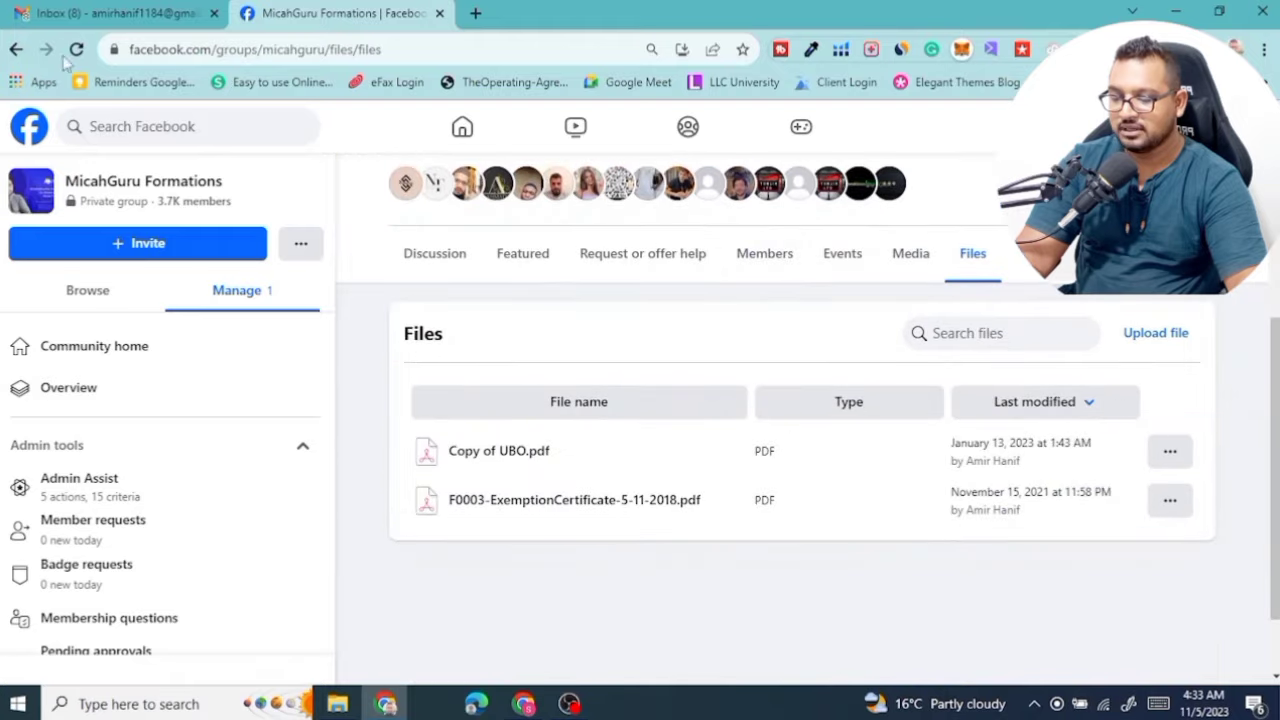
left_click(78, 50)
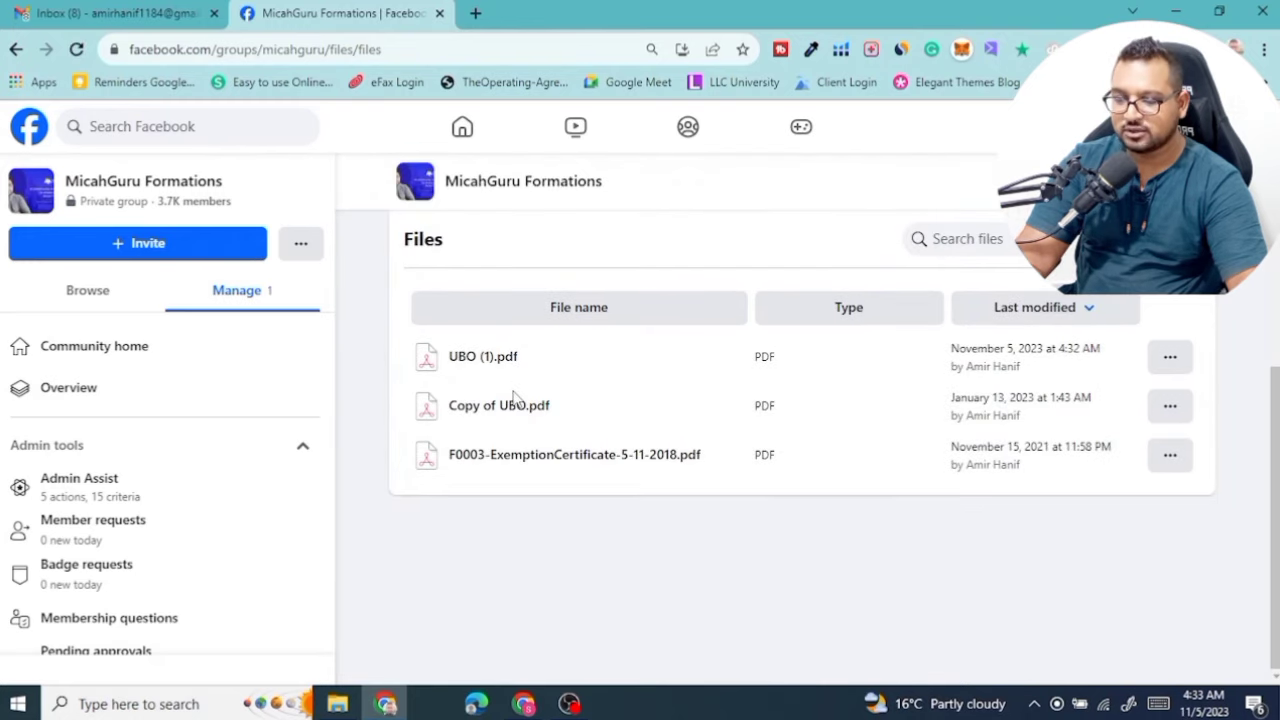
left_click(100, 13)
left_click(330, 13)
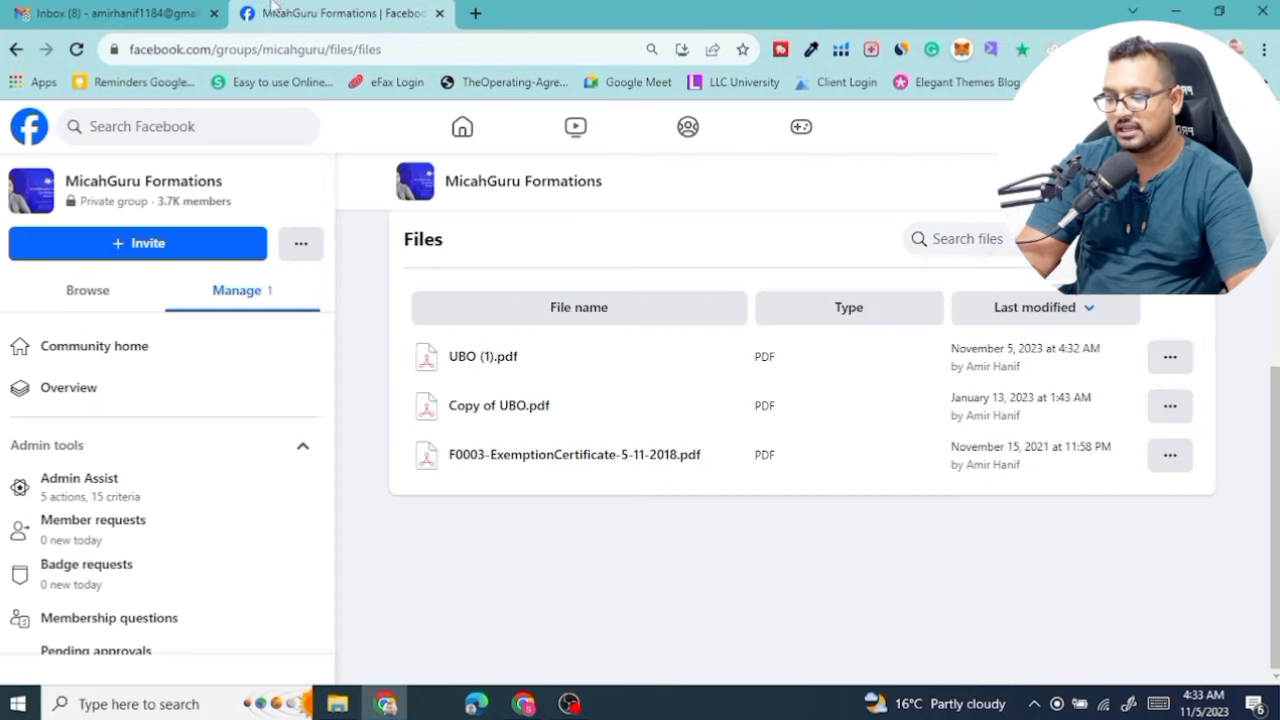
Switch back to Payoneer, view the document types accepted for Company verification documents, and return to the open items
left_click(524, 703)
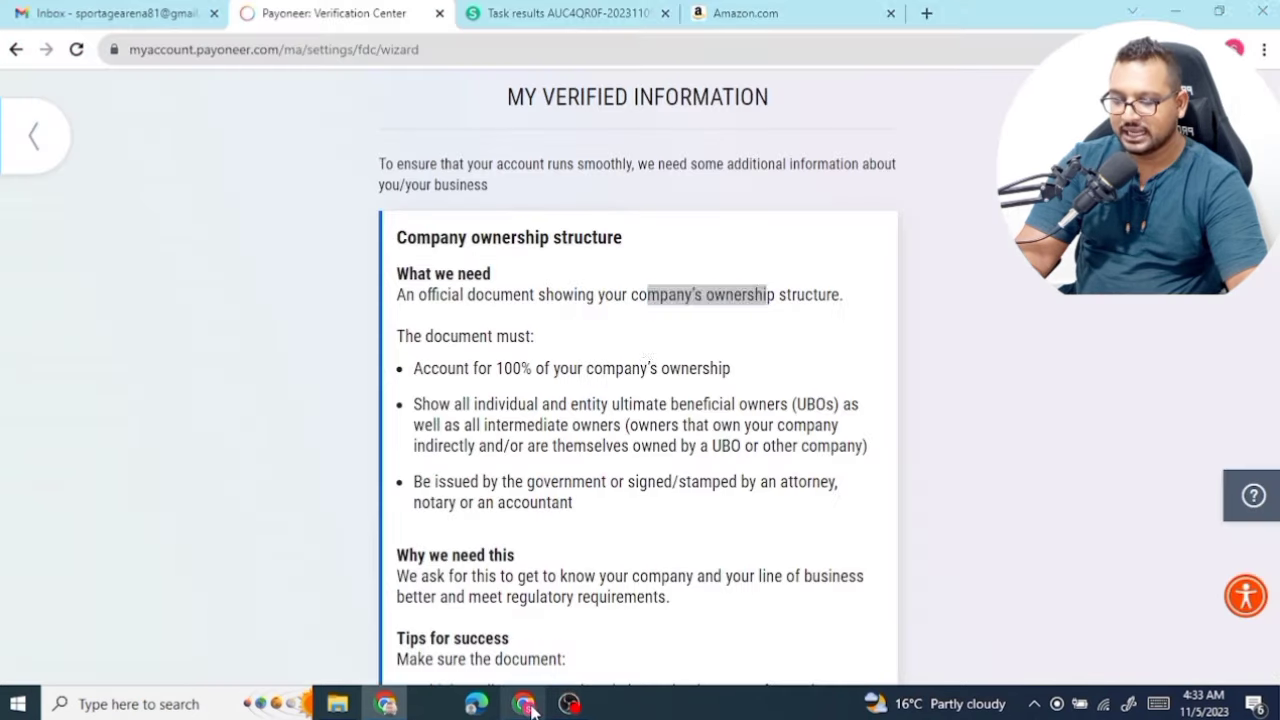
left_click(44, 136)
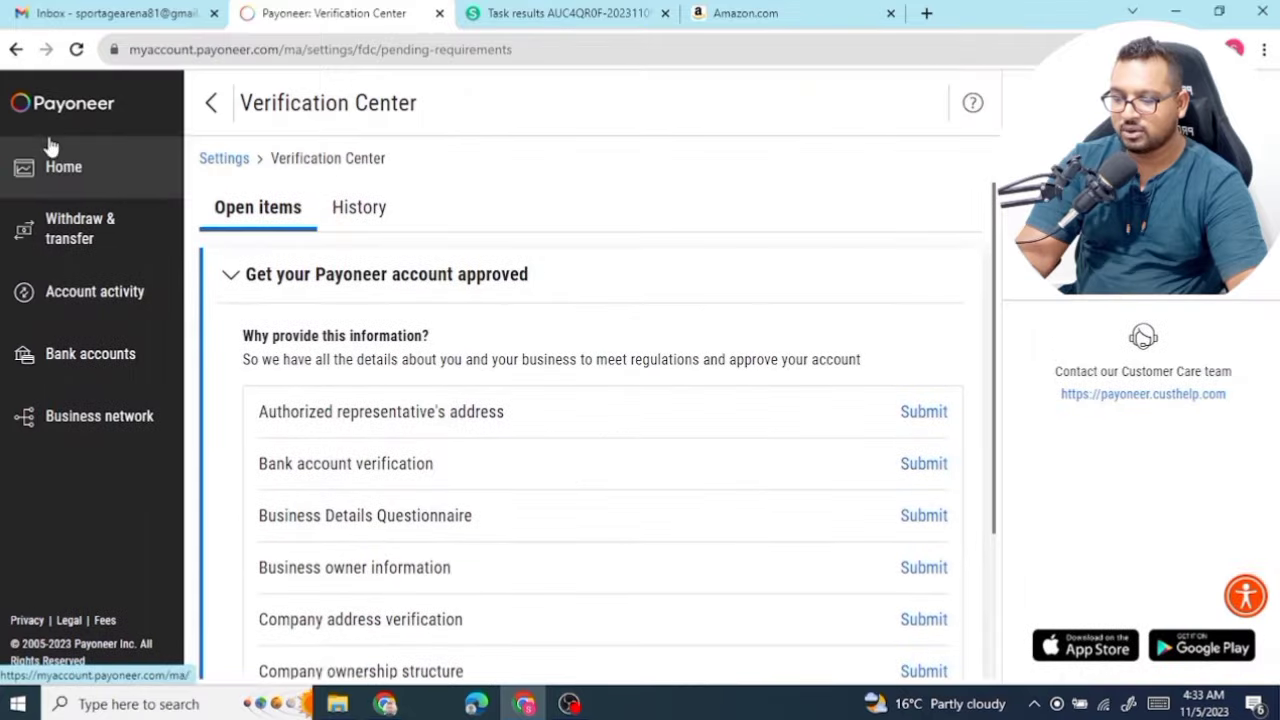
scroll(686, 480, "down", 2)
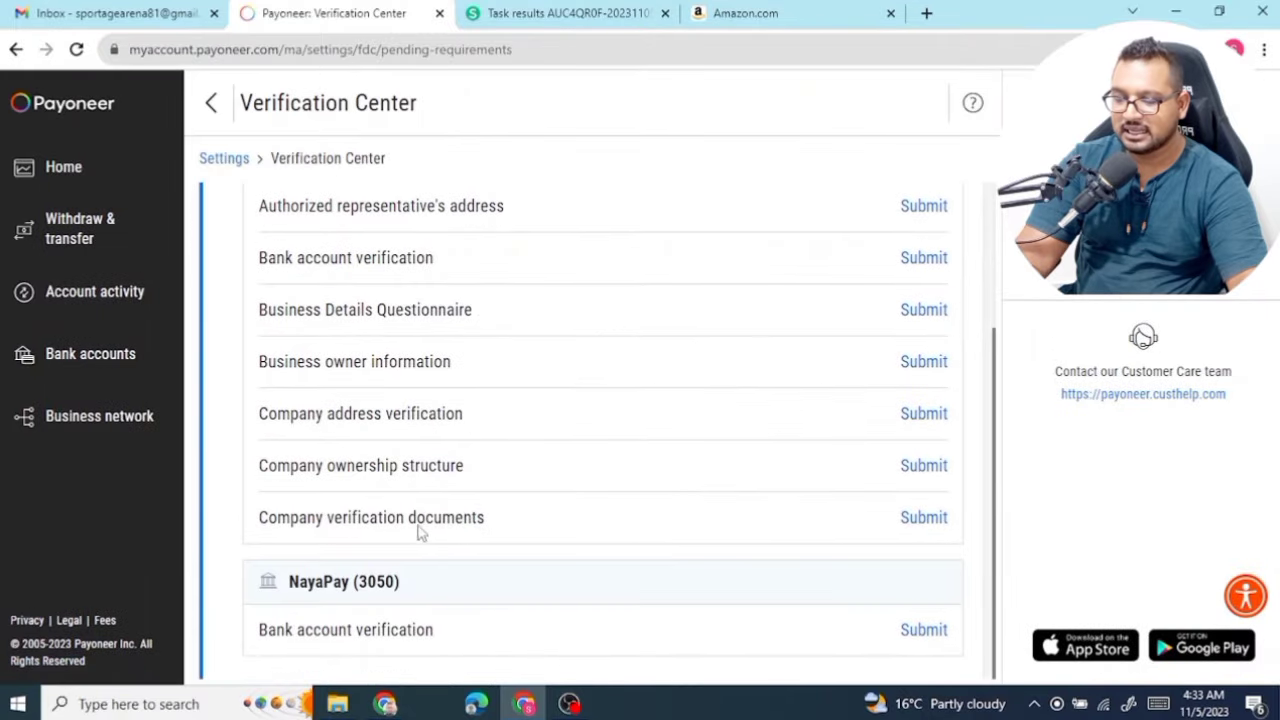
left_click(915, 522)
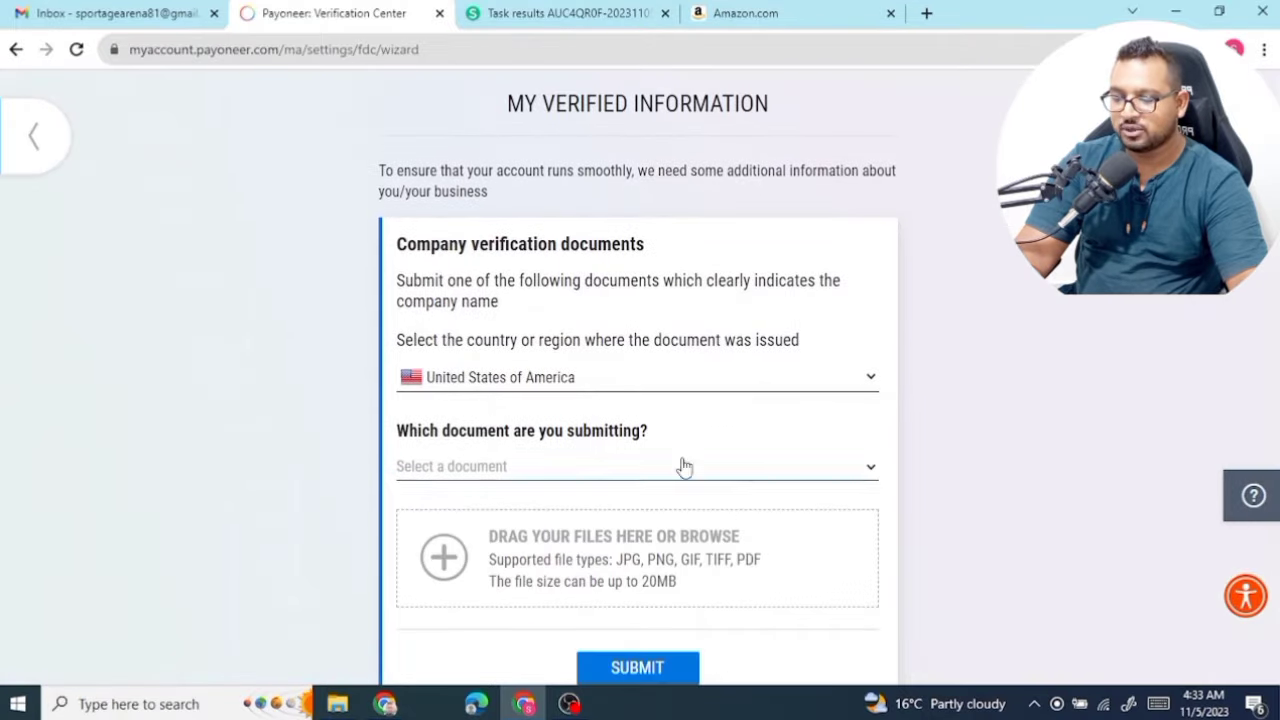
left_click(578, 377)
left_click(162, 448)
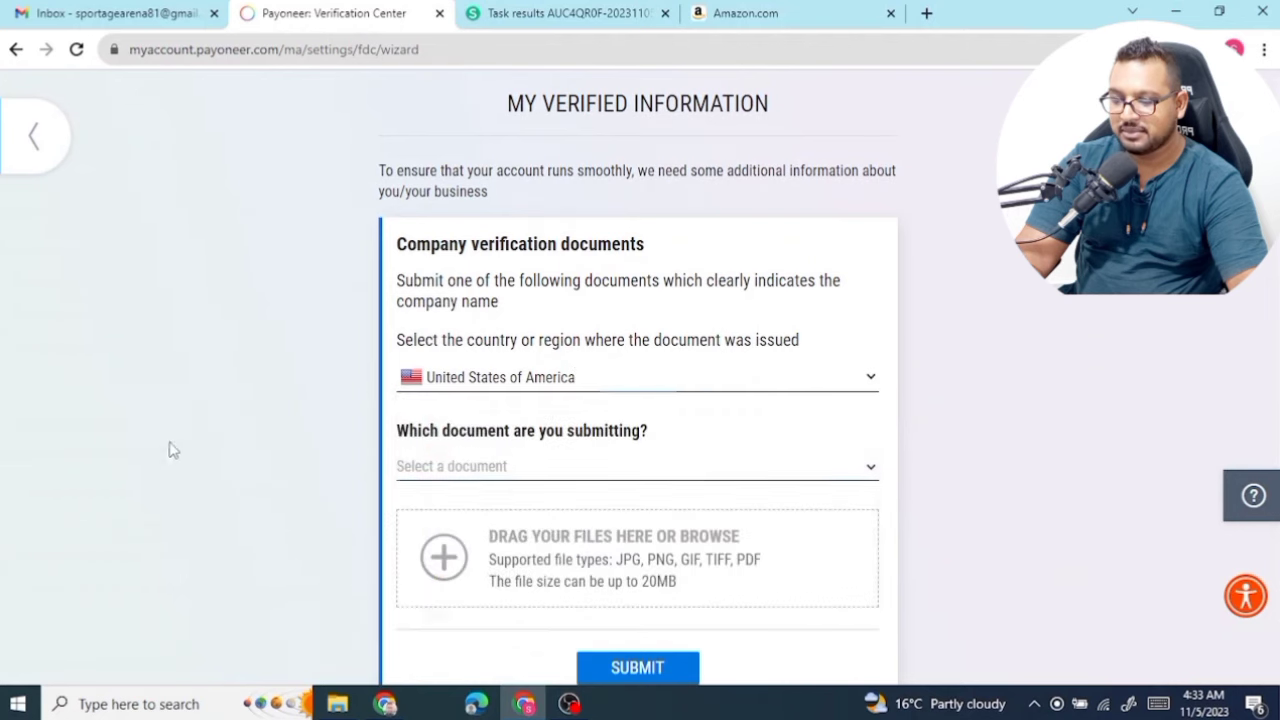
left_click(563, 474)
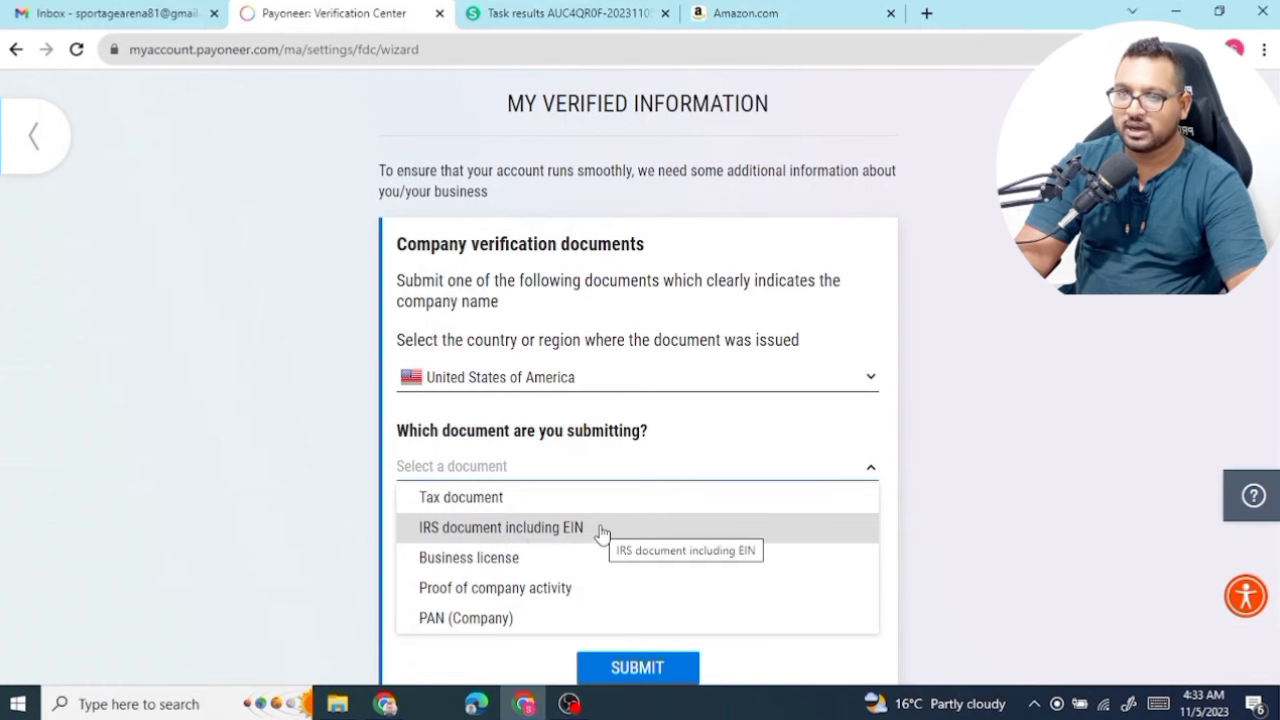
left_click(42, 122)
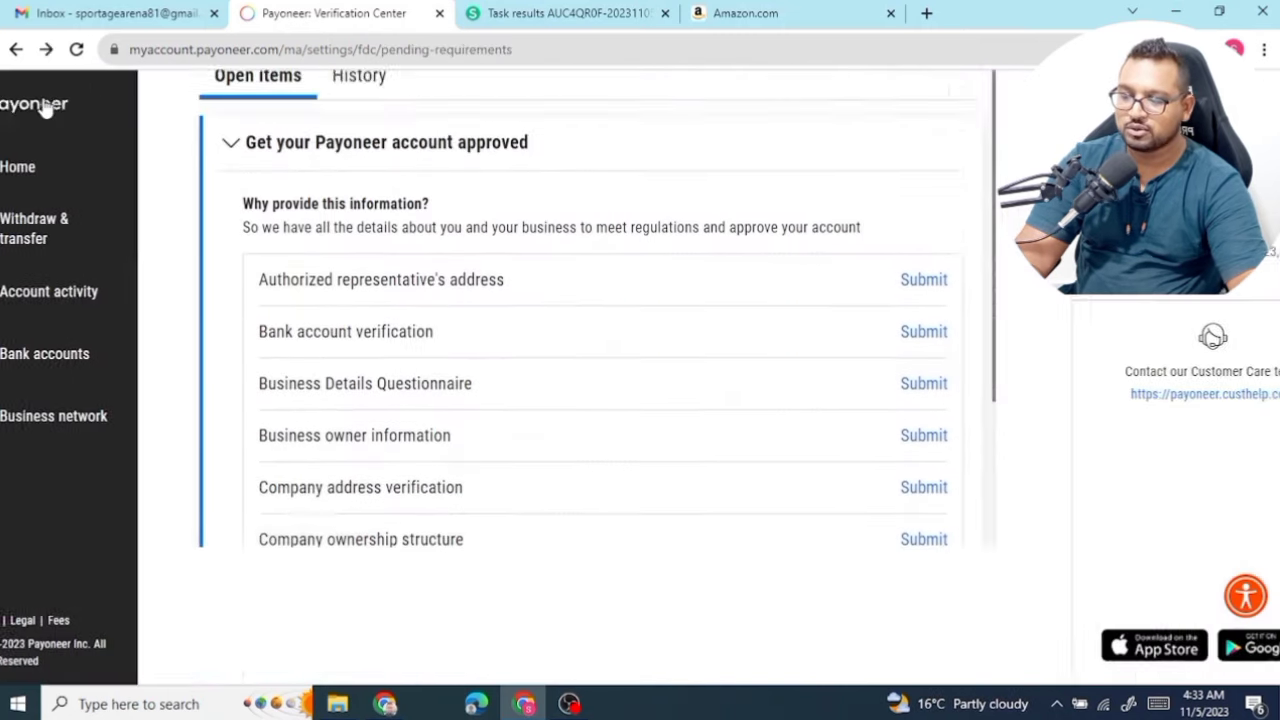
Open the NayaPay Bank account verification item, read its statement requirements, and return to the open items
scroll(620, 400, "down", 2)
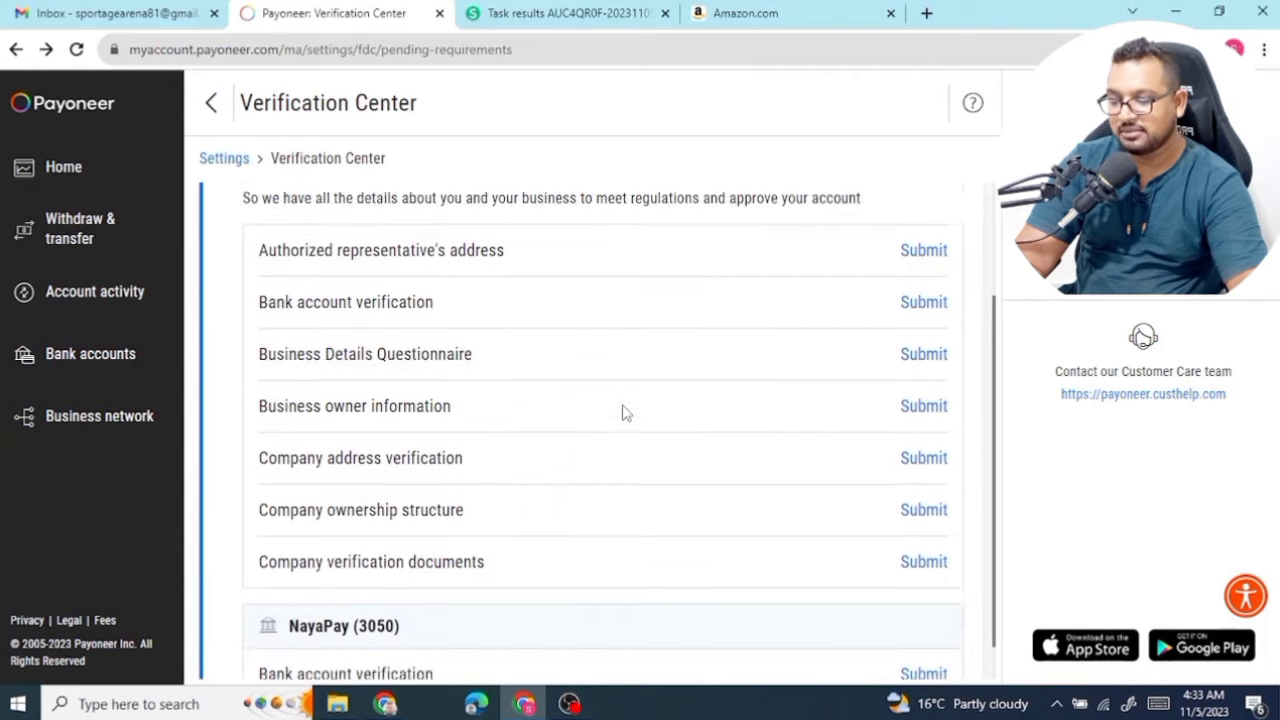
left_click_drag(281, 582, 460, 597)
left_click(462, 597)
left_click(924, 630)
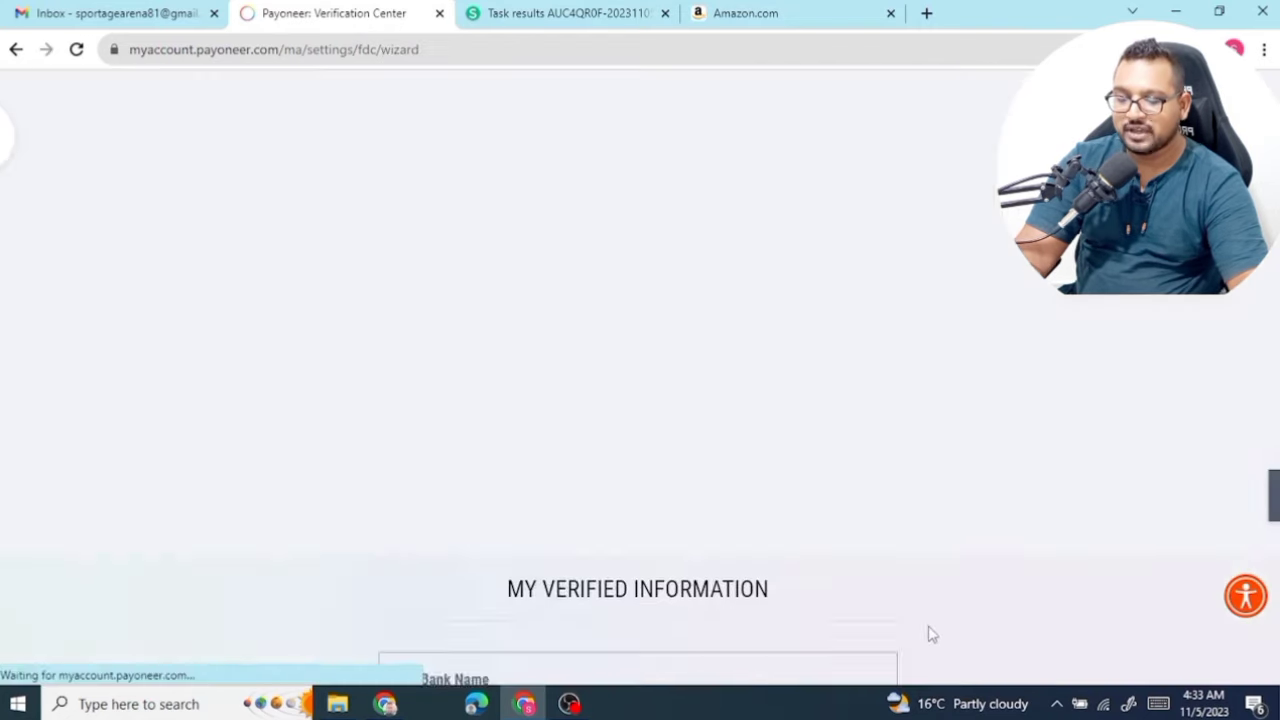
scroll(697, 395, "down", 2)
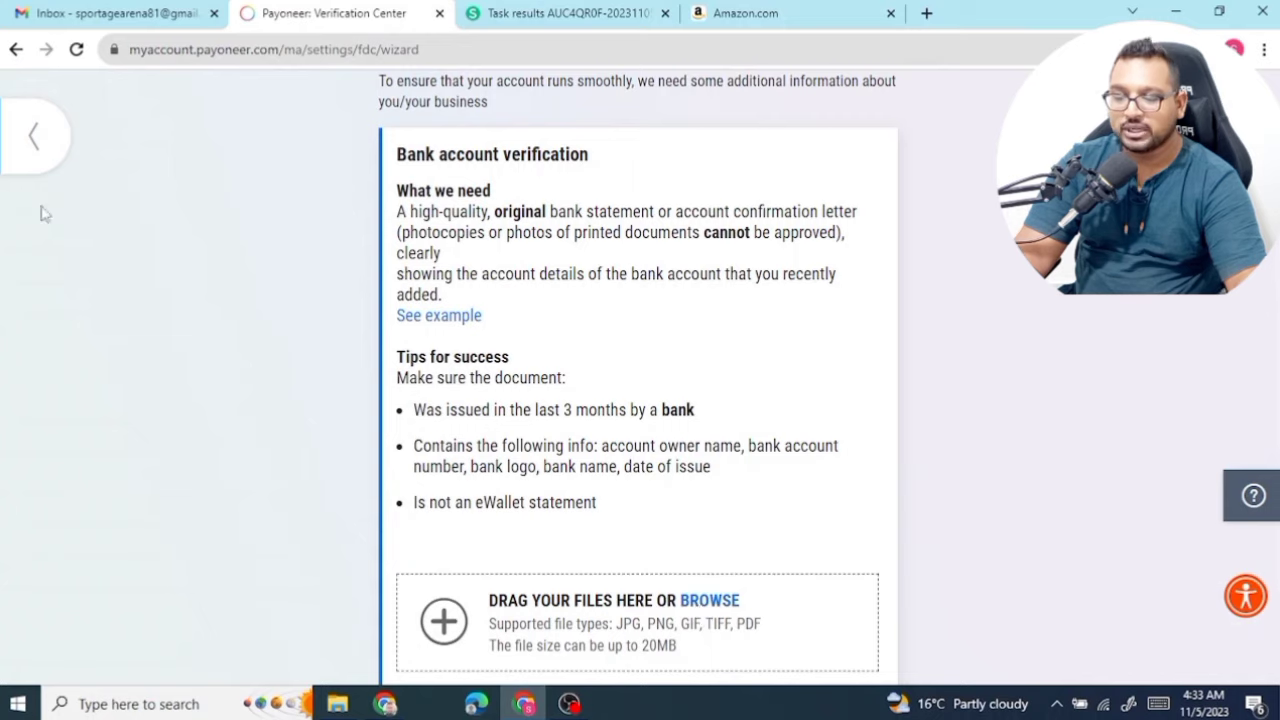
left_click(38, 162)
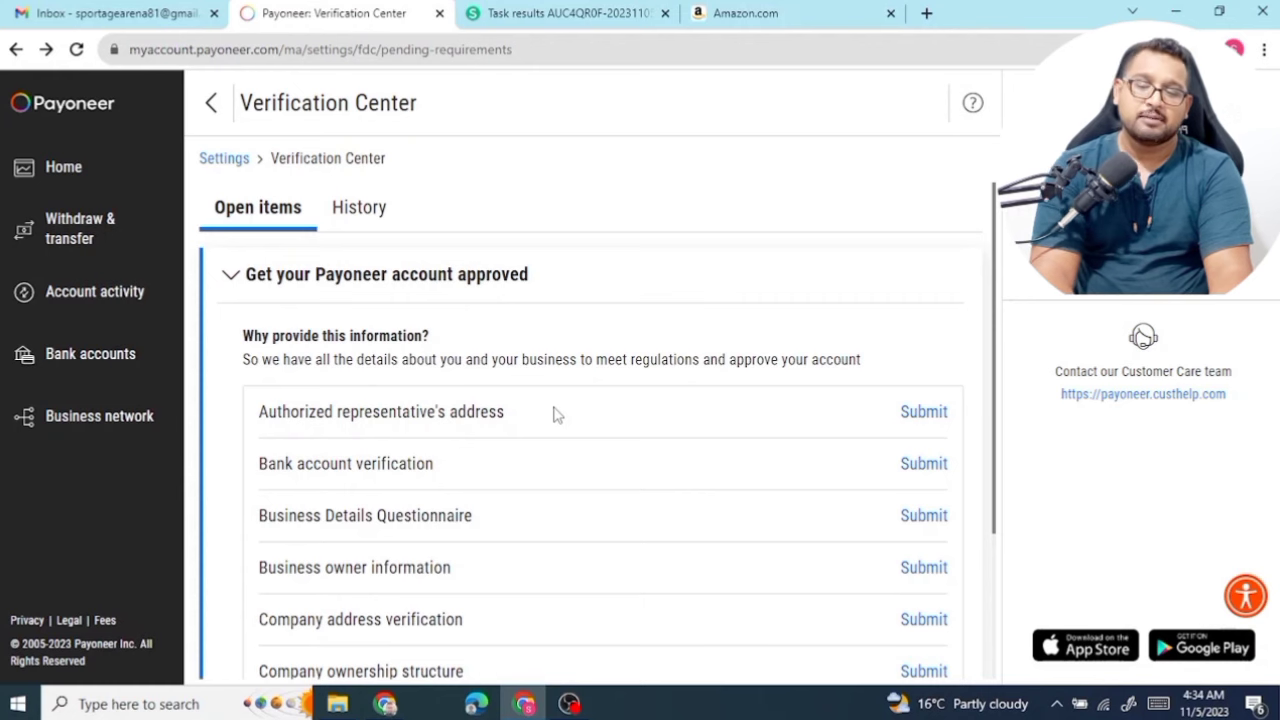
Open the Payoneer Customer Care support site from the Verification Center
left_click(1106, 394)
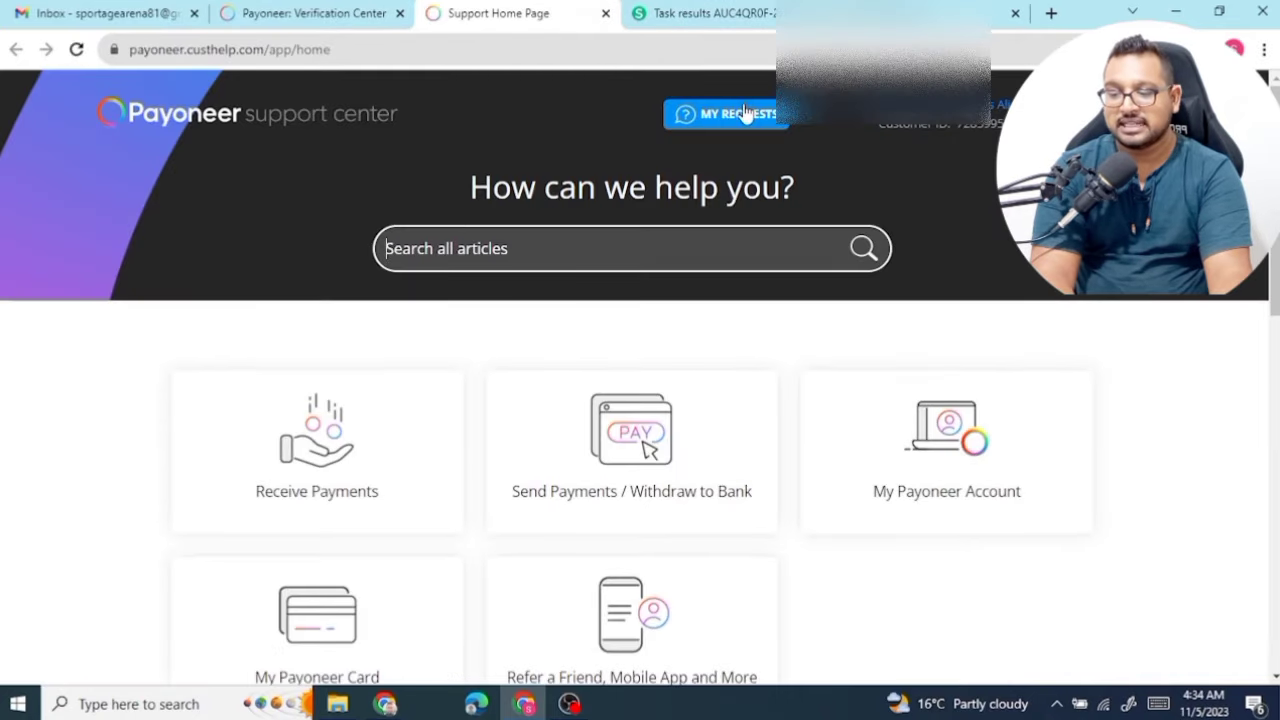
Open the My Payoneer Account topic in the support center and go to its Registration section
scroll(1043, 528, "down", 1)
scroll(1043, 528, "down", 2)
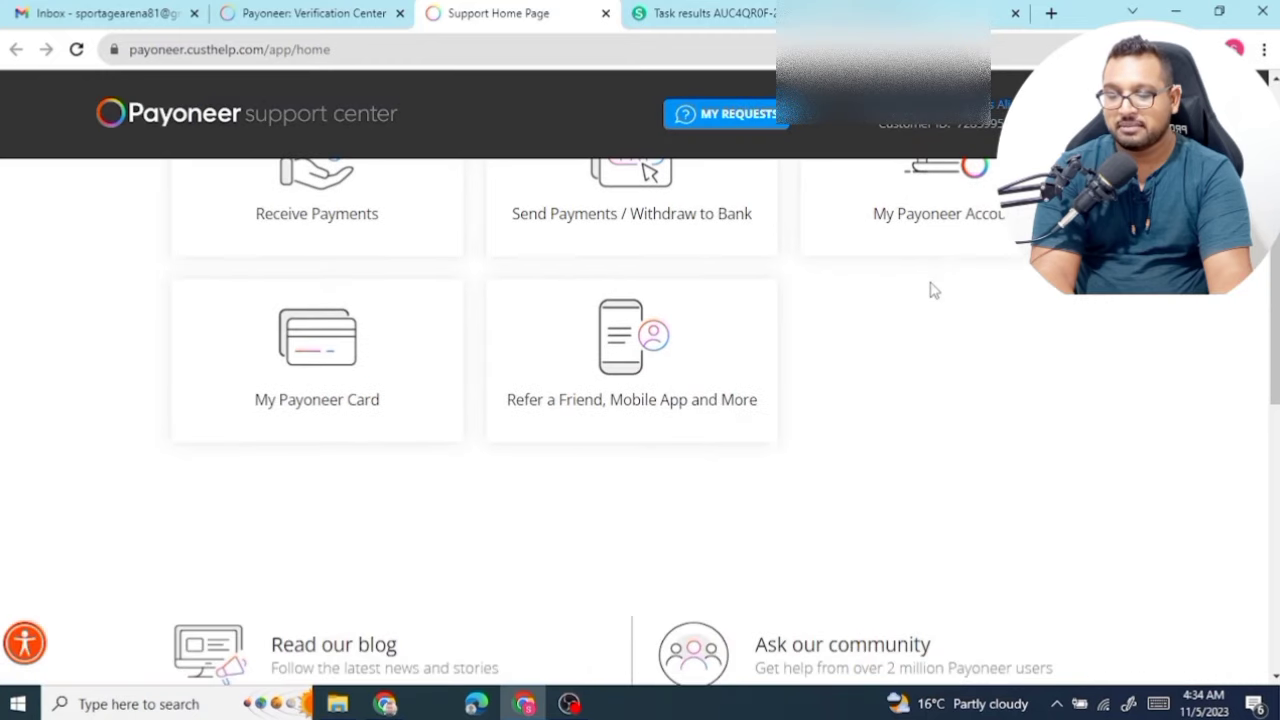
left_click(943, 214)
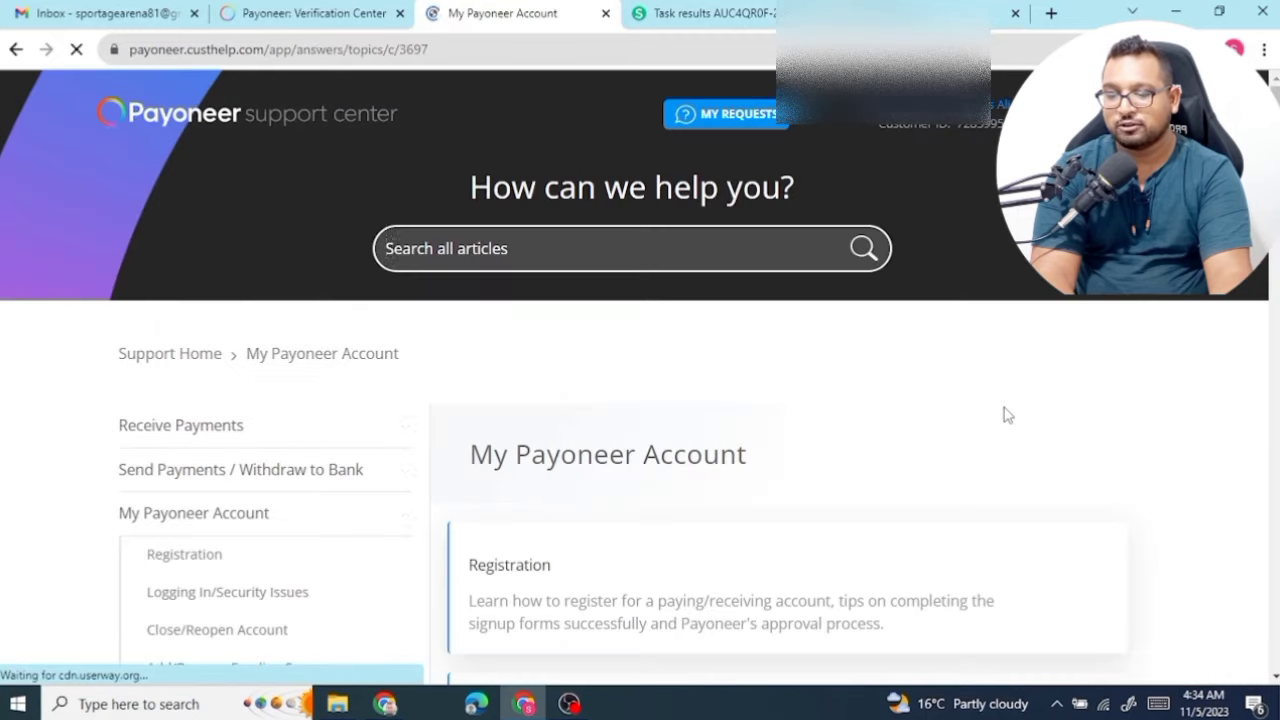
scroll(1000, 420, "down", 5)
scroll(968, 416, "up", 3)
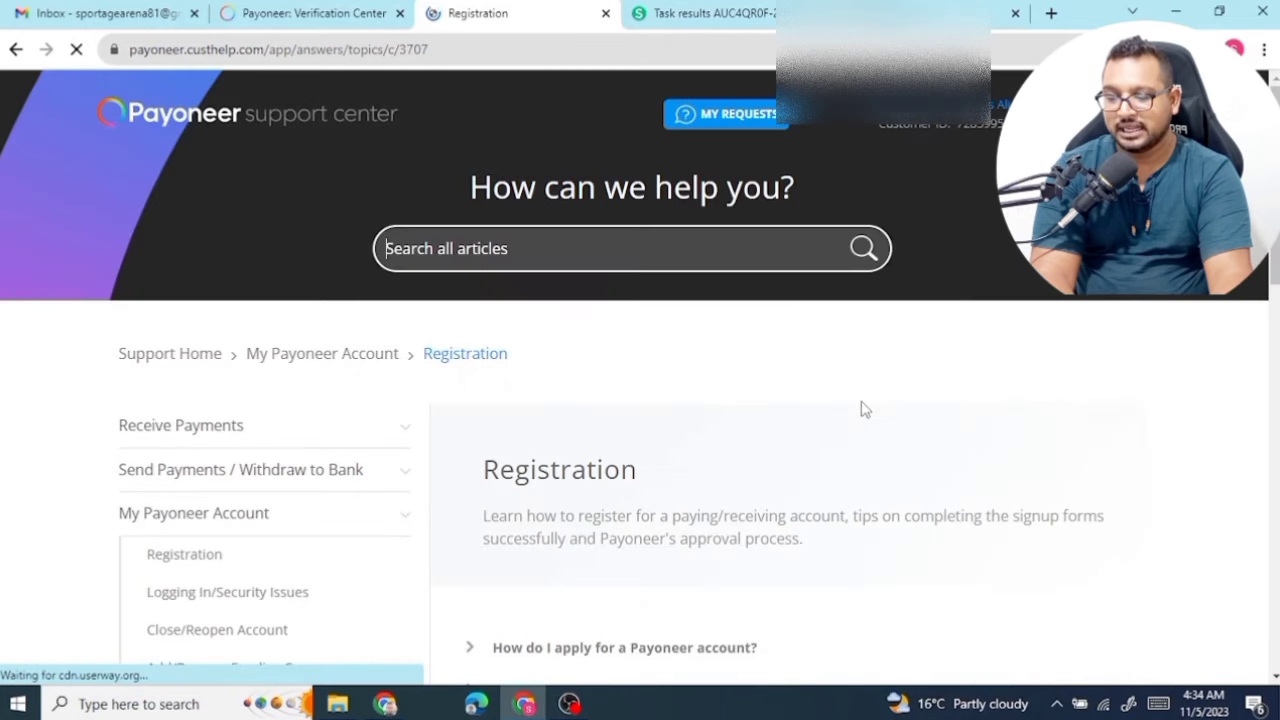
Open the "When will my application be approved?" question and go on to its Contact Us page
scroll(865, 412, "down", 3)
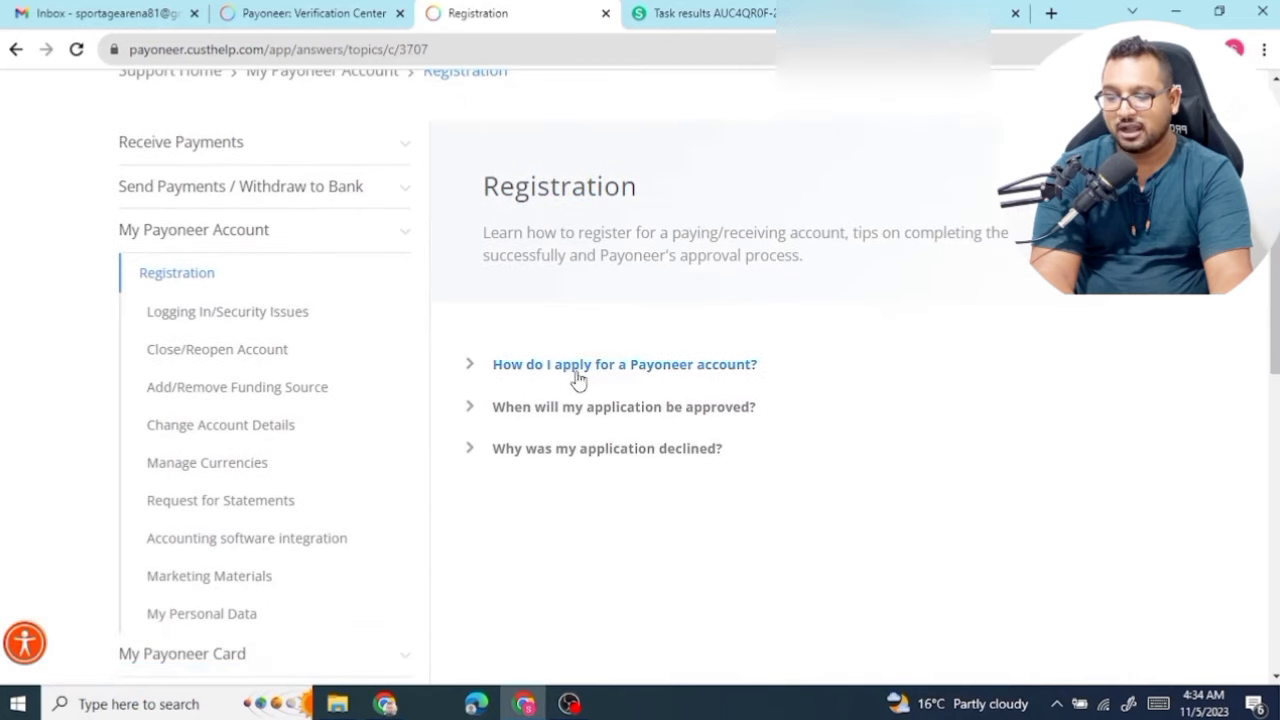
left_click(657, 417)
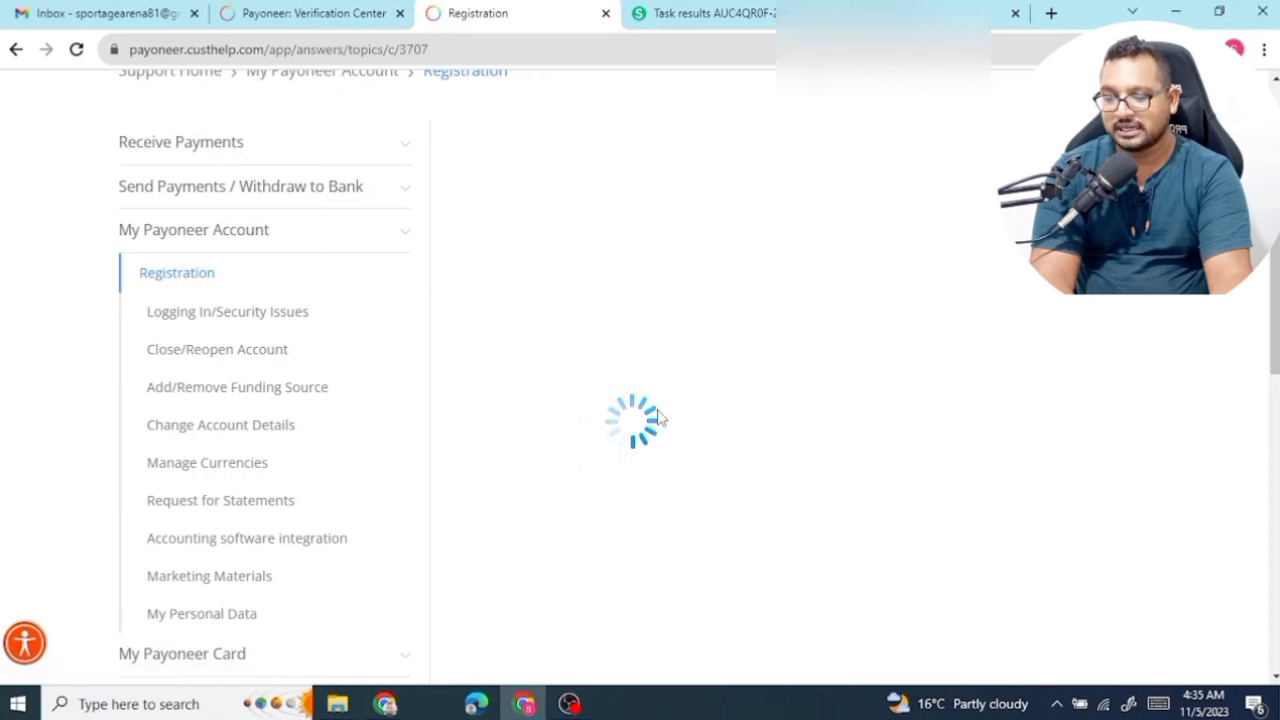
scroll(658, 414, "down", 4)
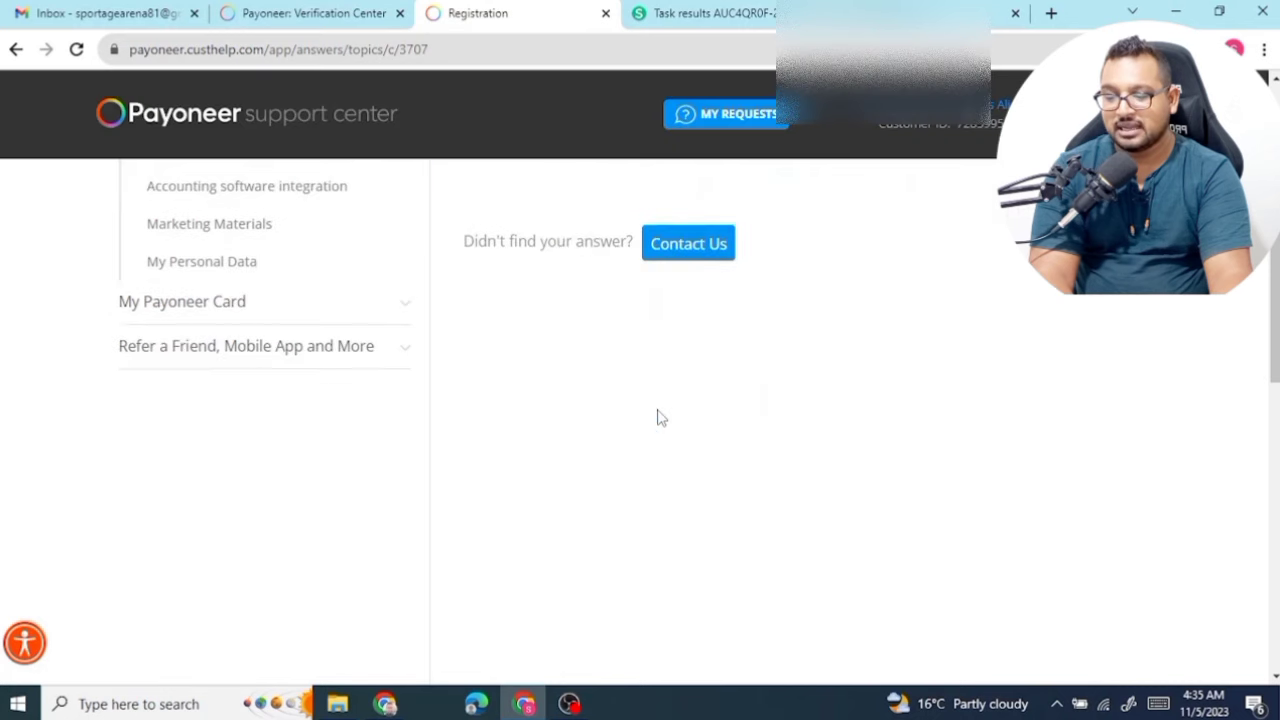
scroll(737, 371, "up", 3)
left_click(677, 505)
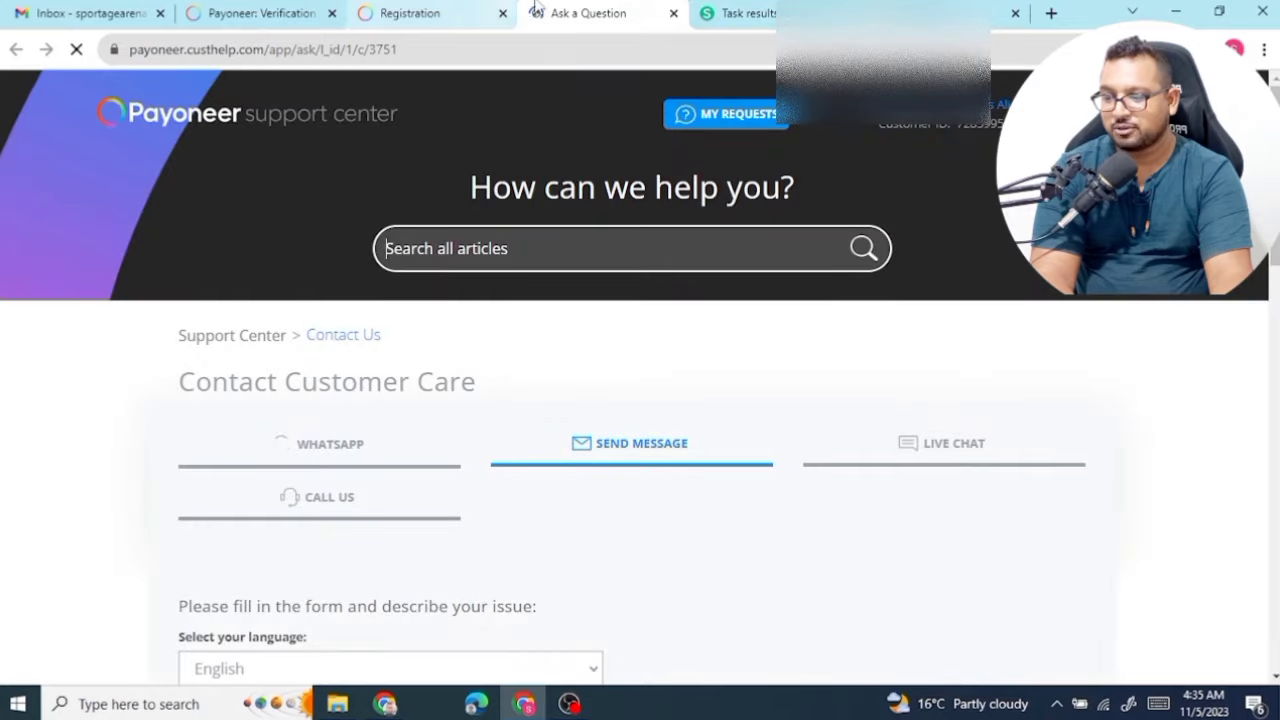
Examine the Contact Customer Care page's contact channels and the Send Message form's language, topic, comment and attachment fields
scroll(791, 391, "down", 3)
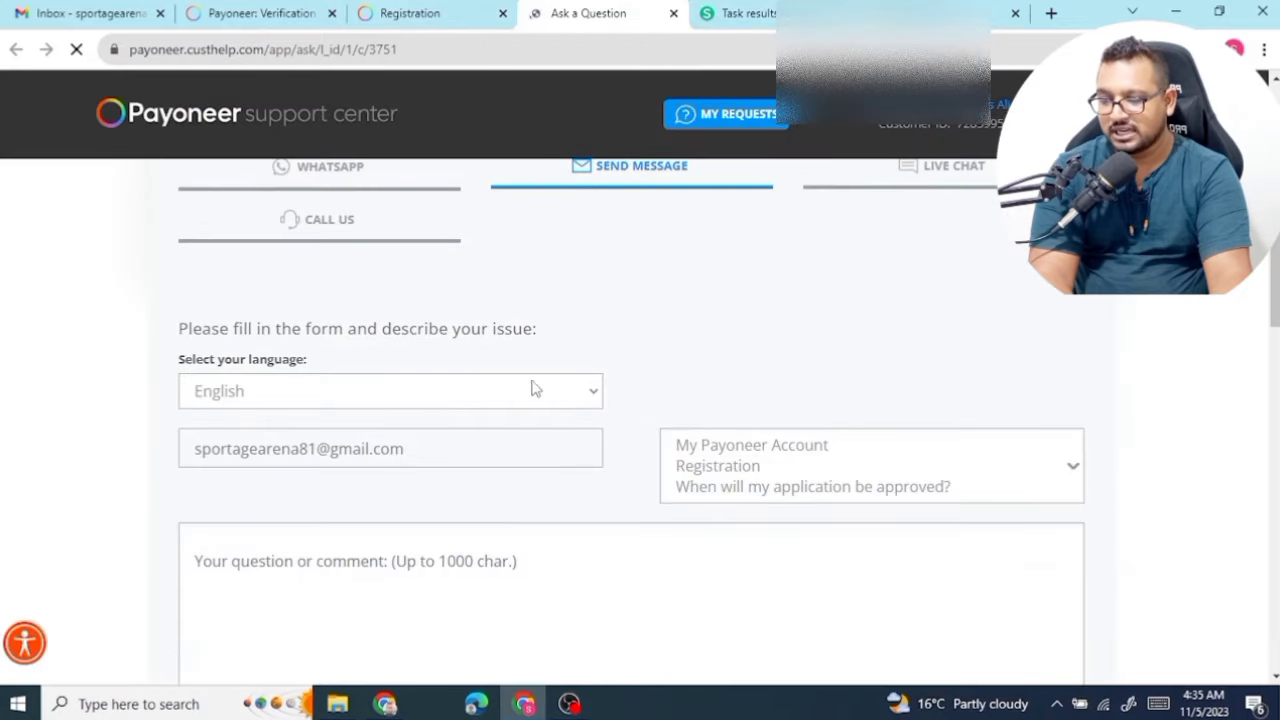
scroll(531, 386, "up", 2)
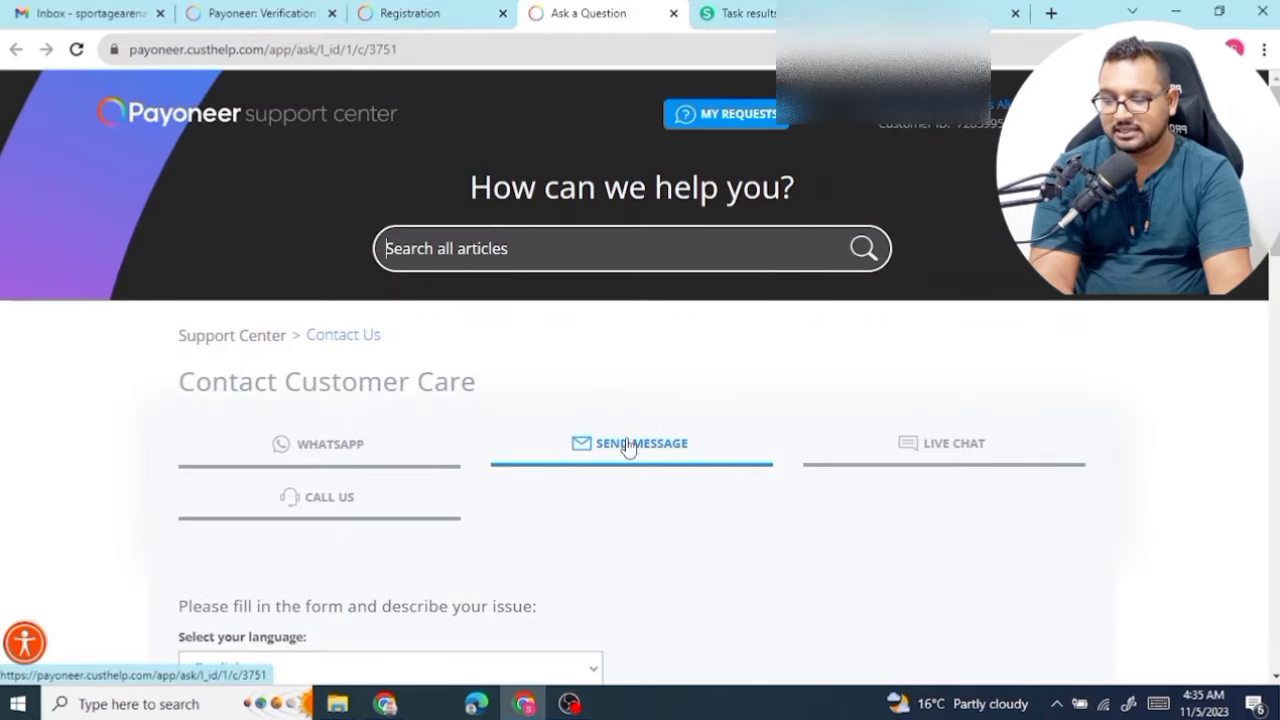
scroll(560, 452, "down", 3)
scroll(900, 310, "up", 1)
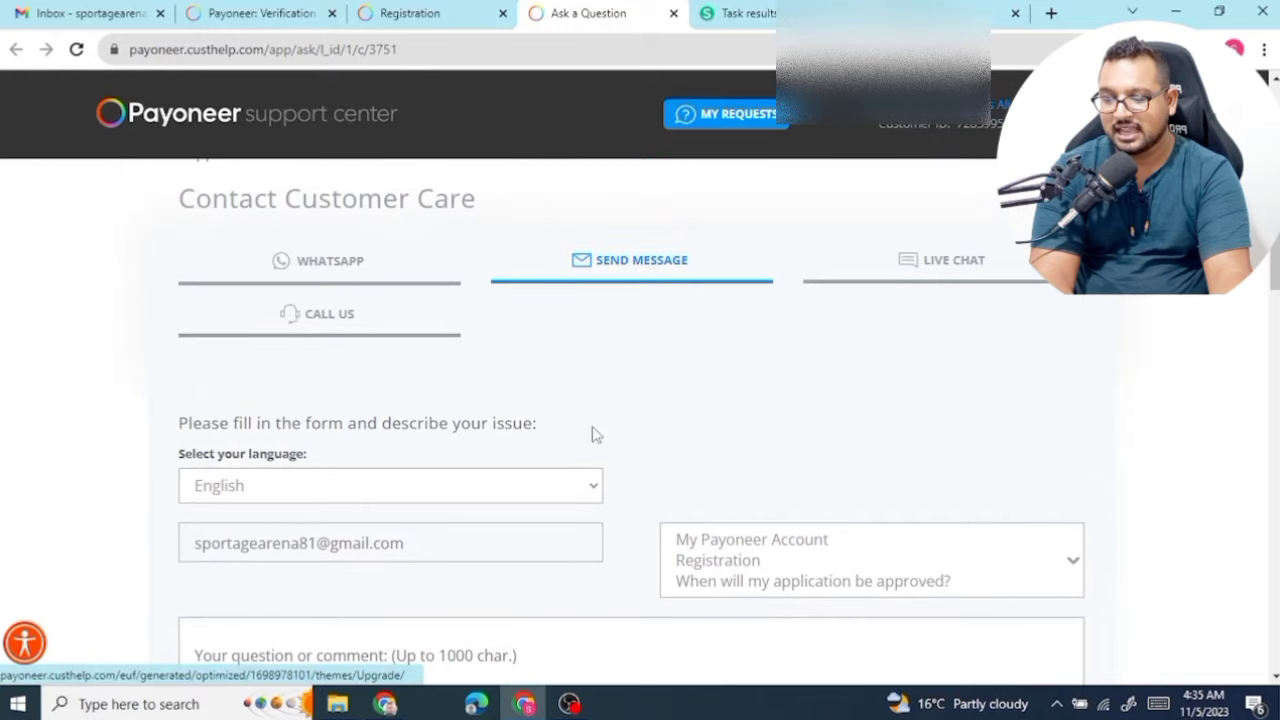
scroll(728, 409, "down", 6)
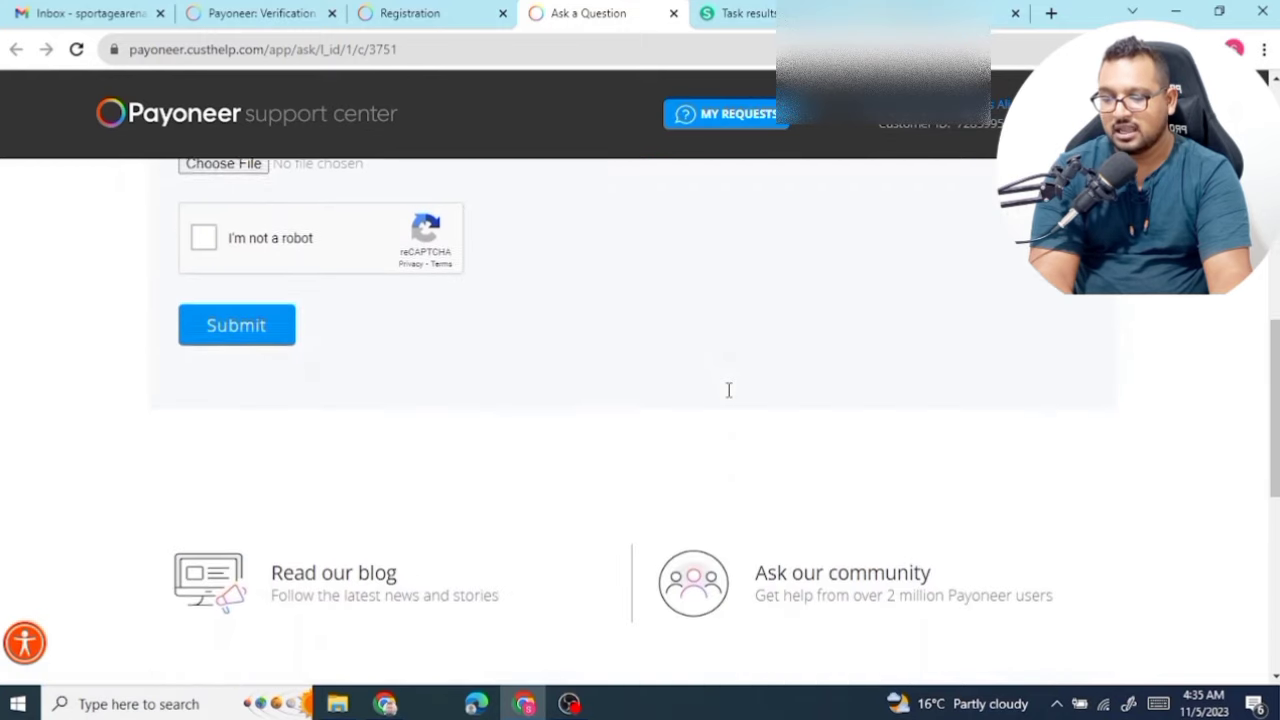
scroll(728, 391, "up", 8)
scroll(729, 400, "down", 3)
scroll(729, 400, "up", 1)
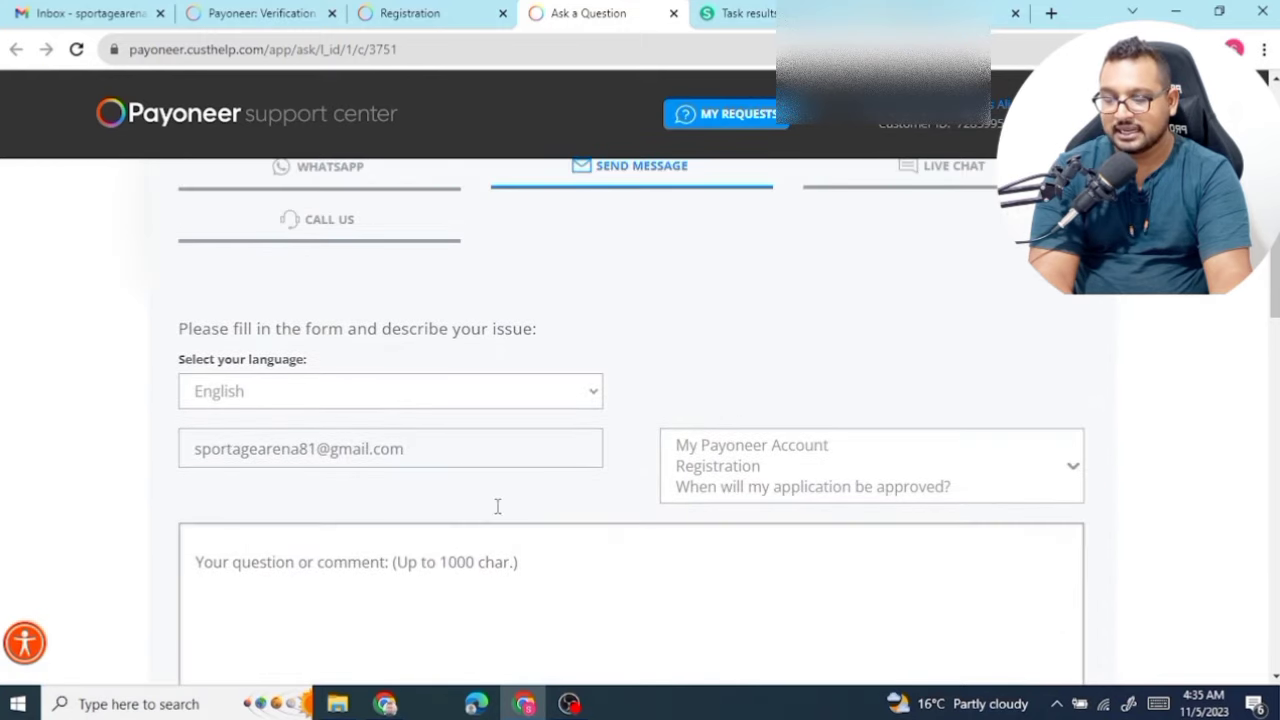
scroll(737, 423, "up", 3)
scroll(737, 433, "down", 3)
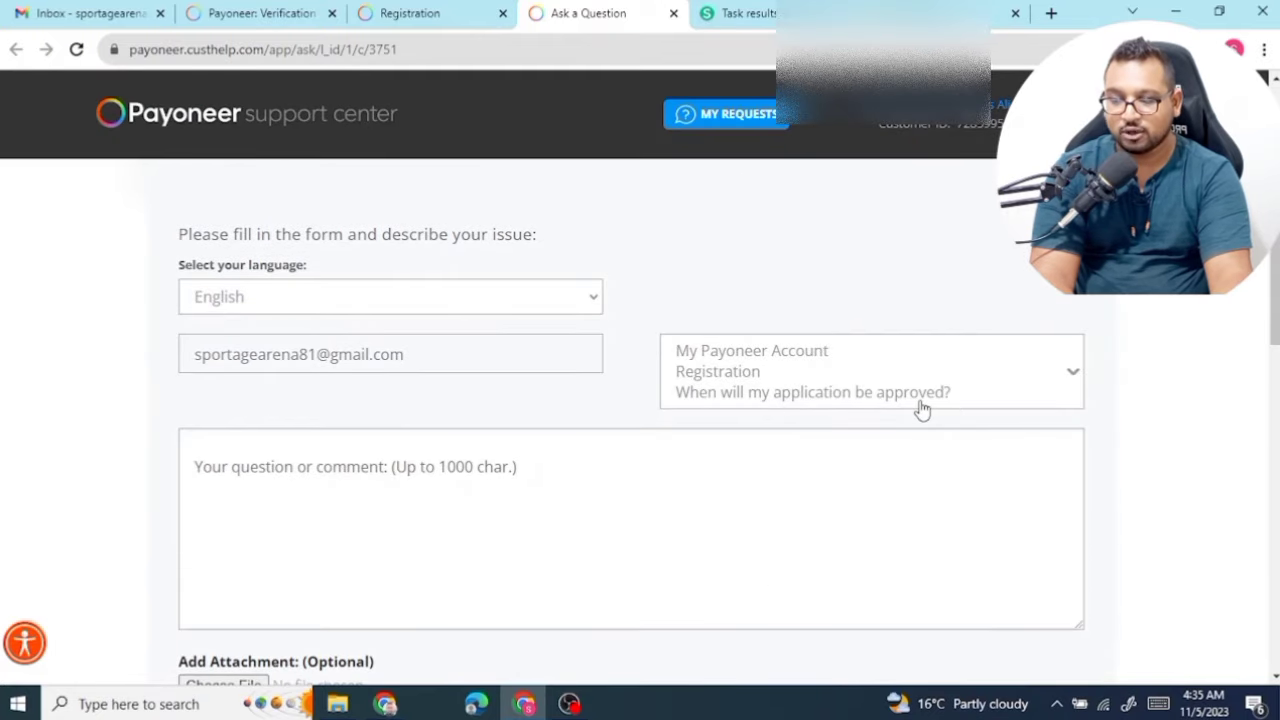
scroll(922, 410, "up", 3)
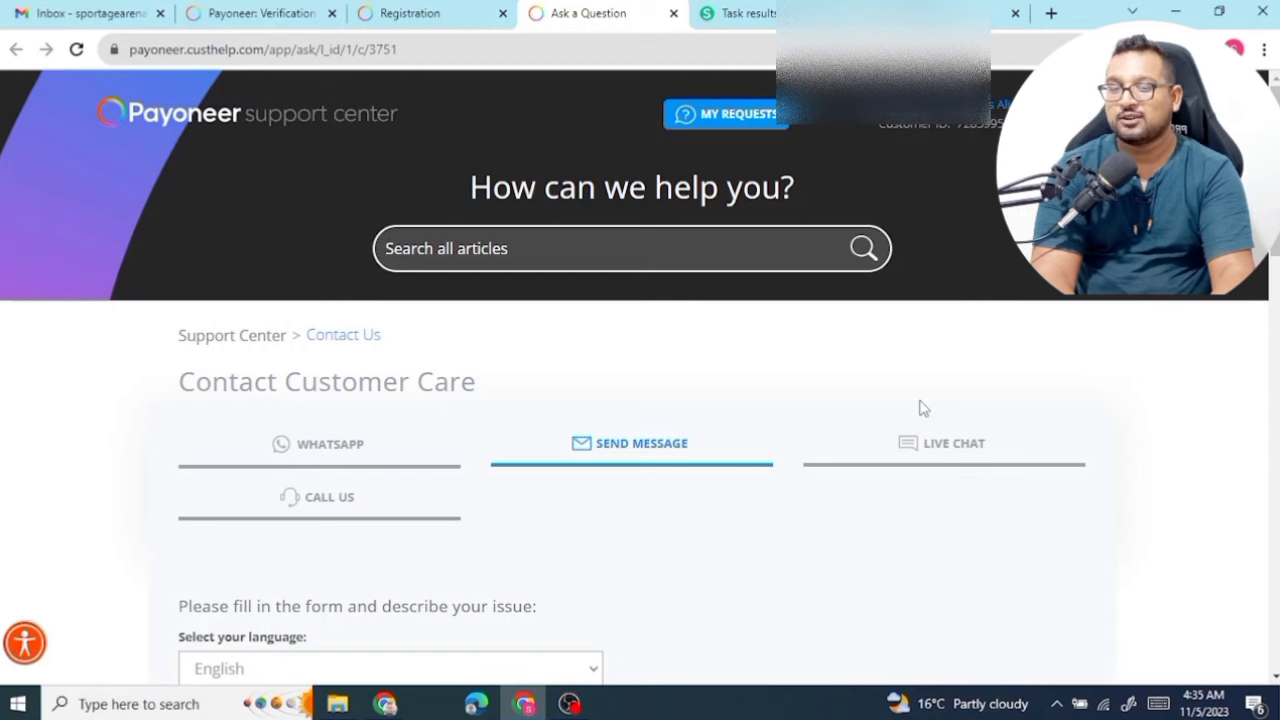